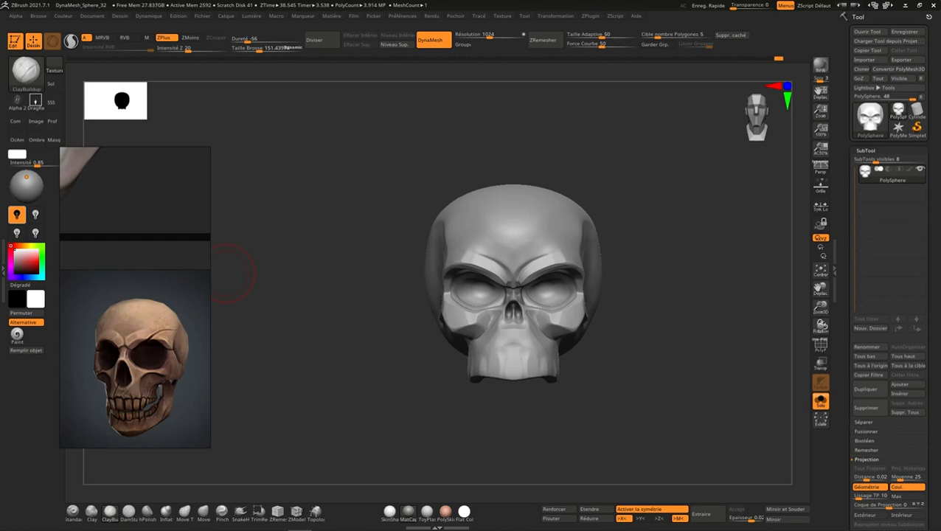
- Append a Sphere3D as a new subtool to the skull and make it the active subtool
left_click(909, 390)
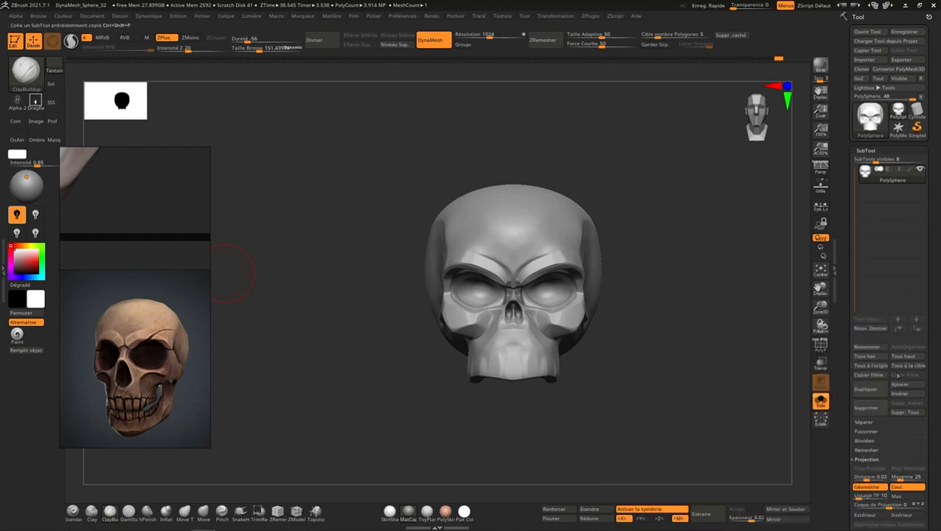
left_click(906, 388)
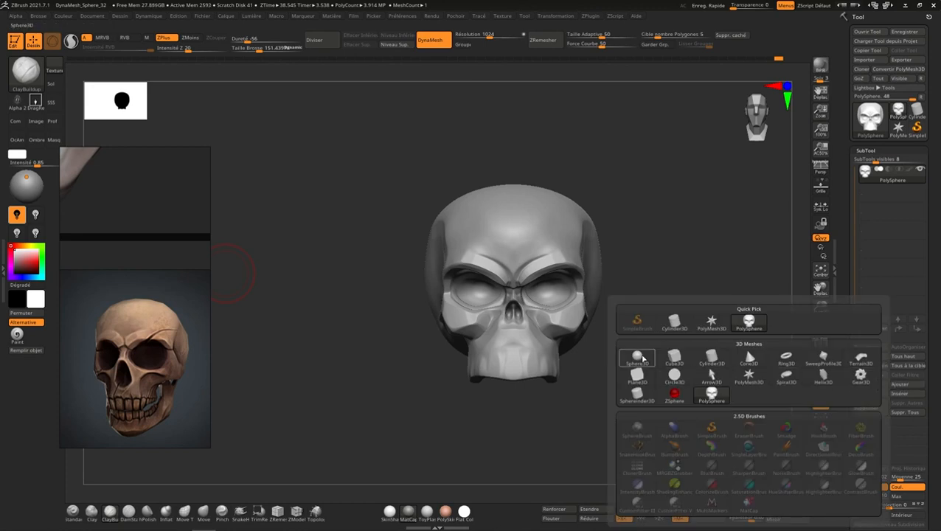
mouse_move(640, 358)
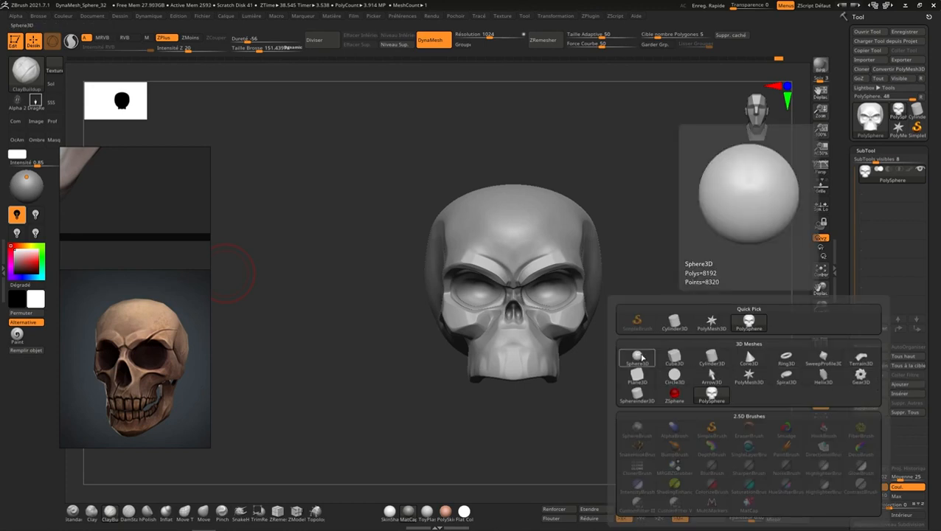
left_click(639, 358)
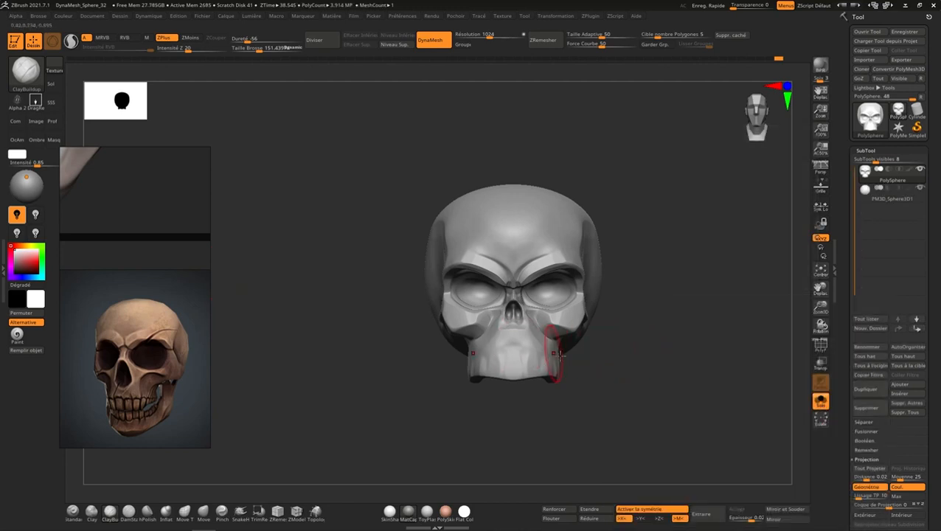
left_click(891, 198)
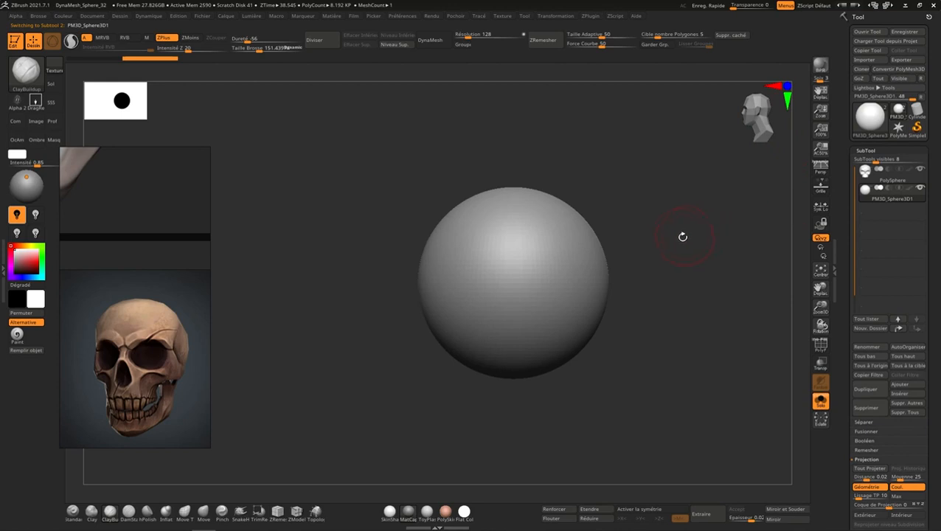
- Move the sphere straight down beneath the skull and turn off Solo mode to show both subtools
key("w")
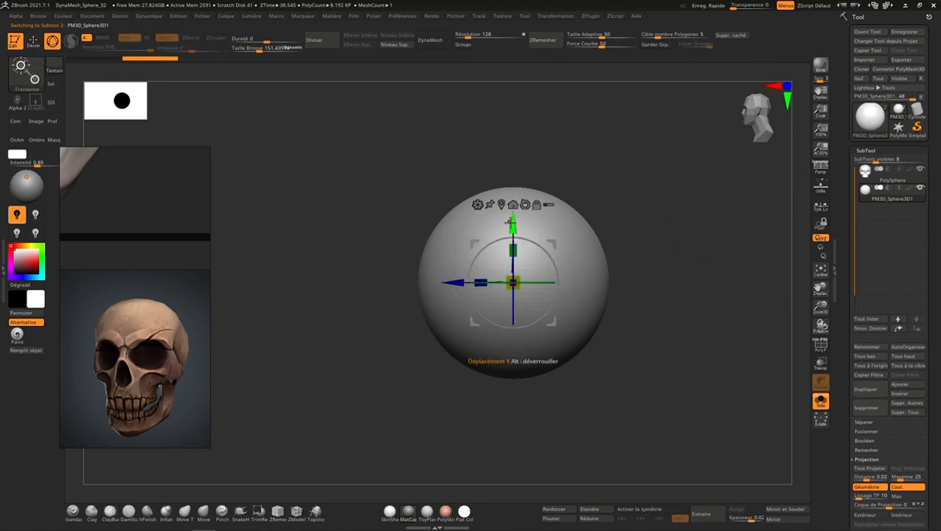
left_click_drag(512, 222, 513, 351)
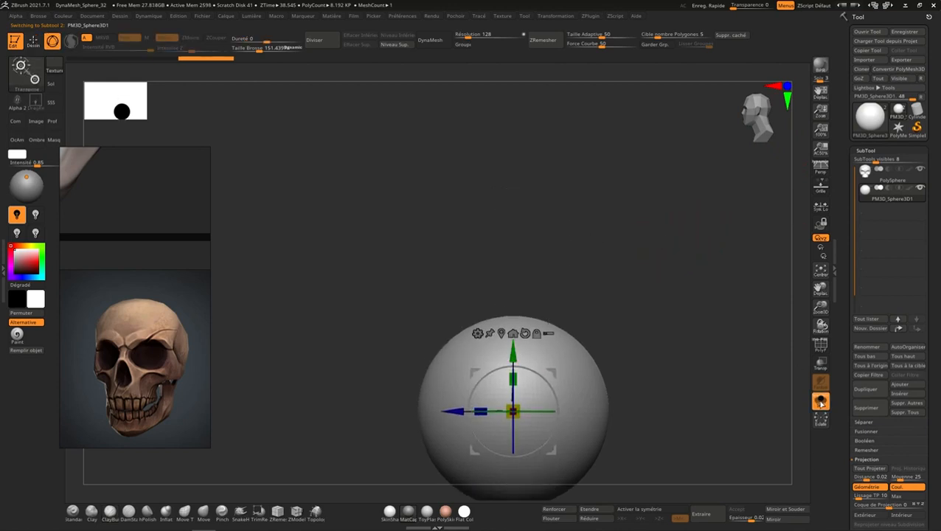
left_click(820, 403)
right_click_drag(520, 365, 549, 317, "alt")
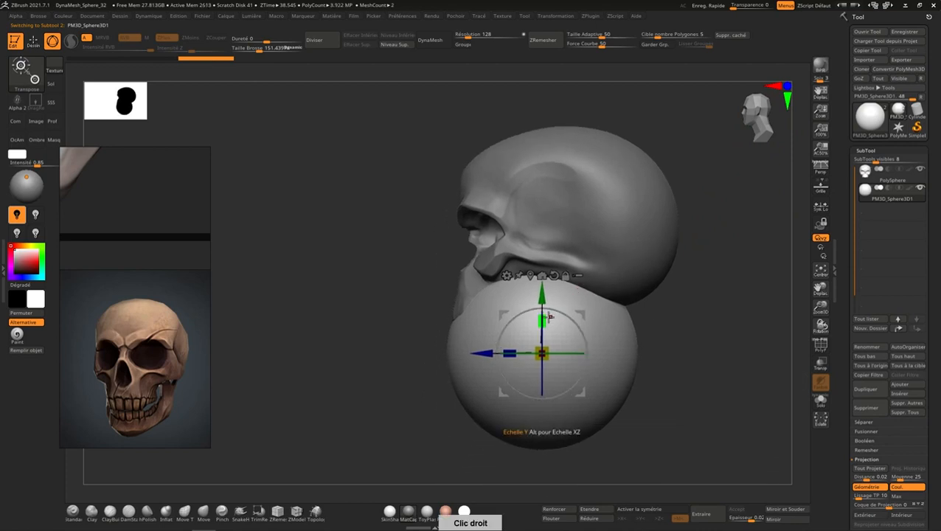
- Flatten the sphere vertically into a disc, lower it below the upper jaw and scale it down to jaw size
left_click_drag(550, 317, 540, 383)
left_click_drag(541, 295, 541, 315)
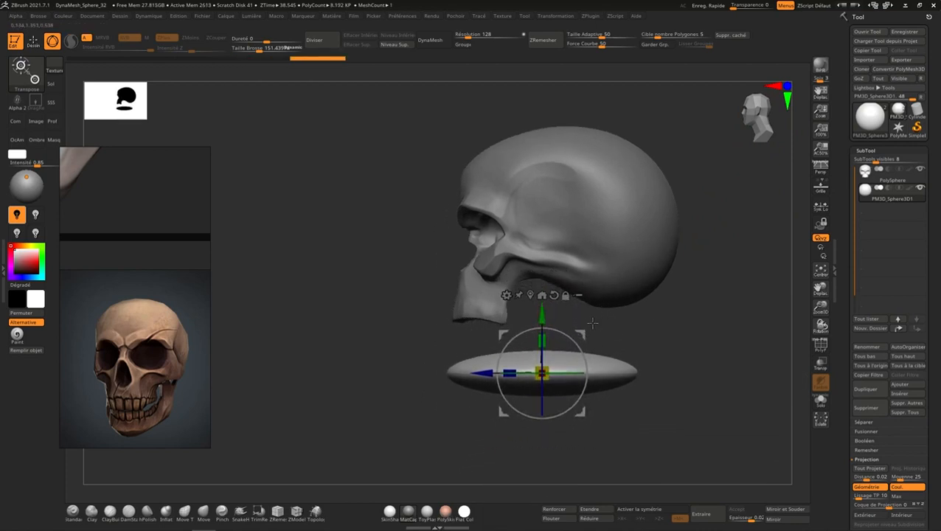
right_click_drag(592, 322, 616, 315, "alt")
left_click_drag(535, 361, 503, 353)
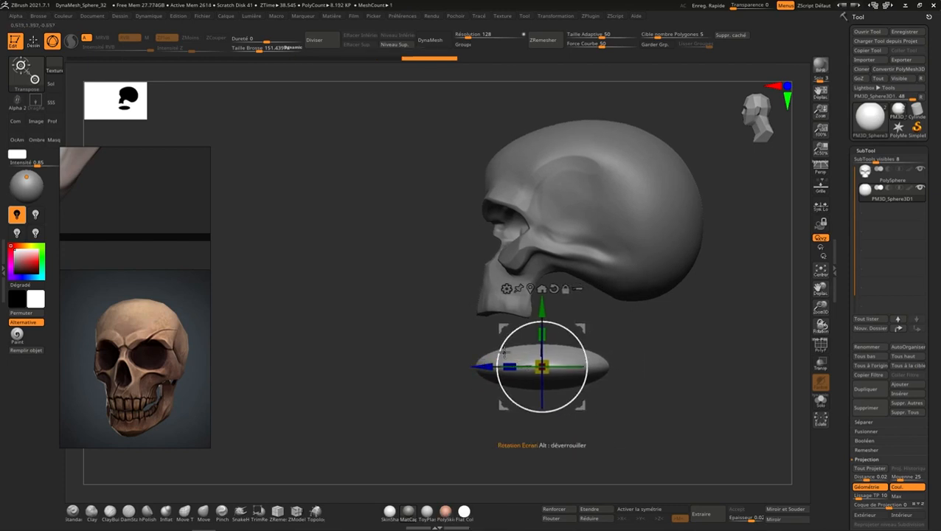
key("q")
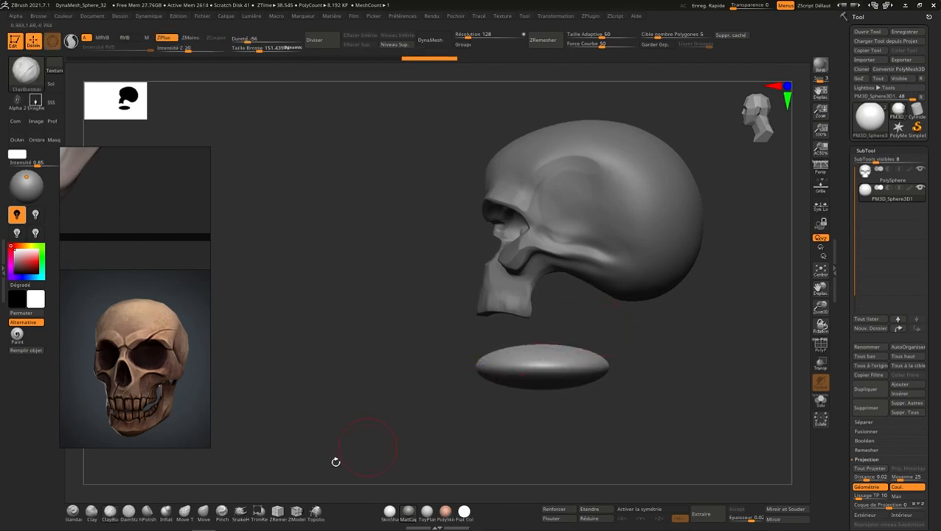
- With the Move brush, pull the side of the disc's rear up to the skull base as the jaw's upright branch
left_click(191, 517)
left_click(205, 514)
right_click_drag(376, 413, 409, 437)
left_click_drag(592, 380, 592, 301)
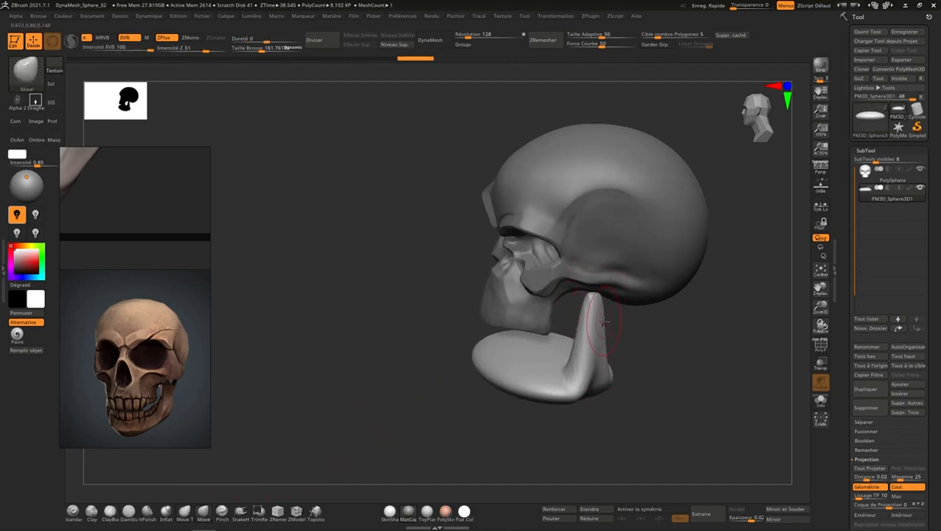
right_click_drag(603, 322, 642, 359)
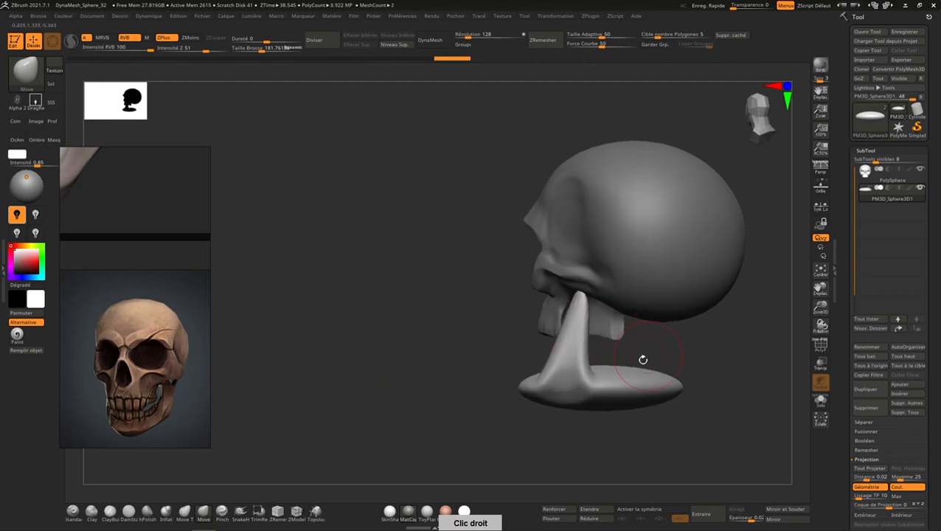
- Pull up a second prong behind the first one and shape it with larger and smaller Move brush sizes
key("s")
mouse_move(634, 367)
left_mouse_down()
mouse_move(604, 374)
mouse_move(615, 351)
left_mouse_up()
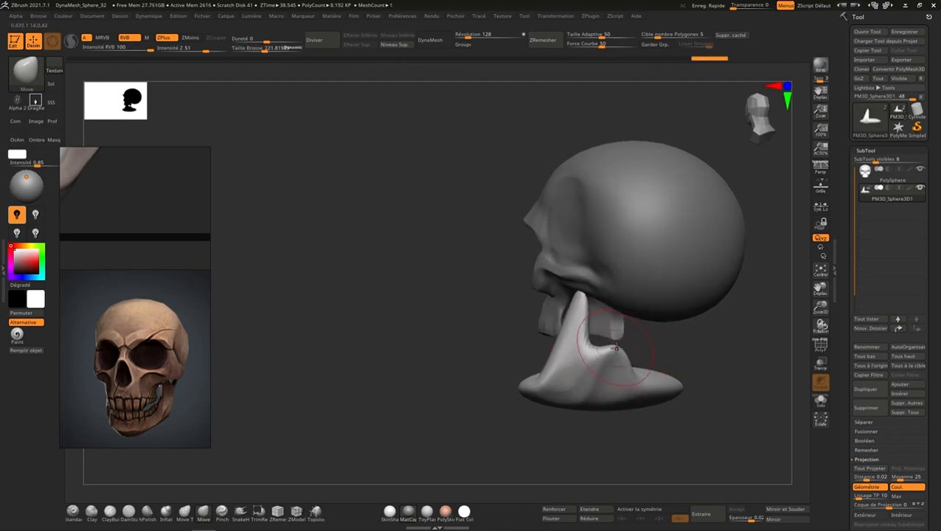
right_click_drag(617, 348, 624, 345)
key("s")
mouse_move(616, 342)
left_mouse_down()
mouse_move(611, 306)
mouse_move(610, 316)
left_mouse_up()
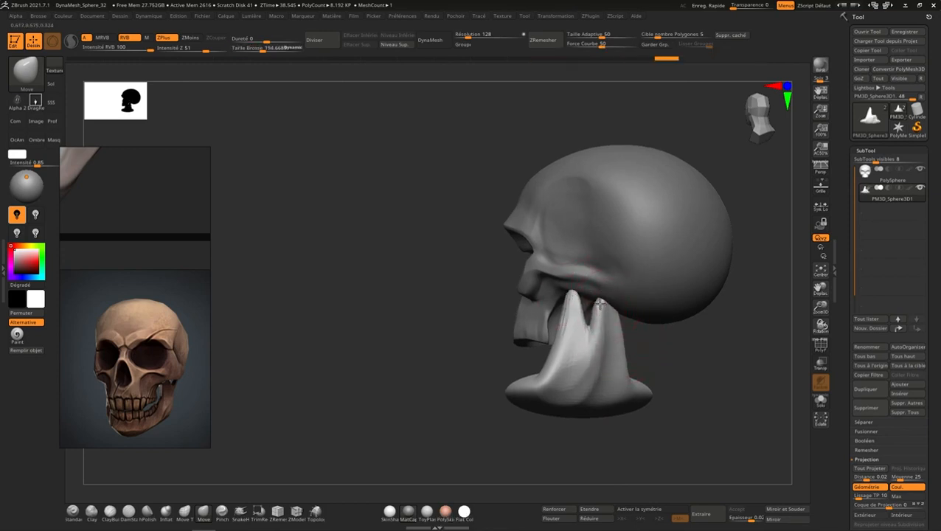
key("s")
left_click_drag(606, 325, 621, 325)
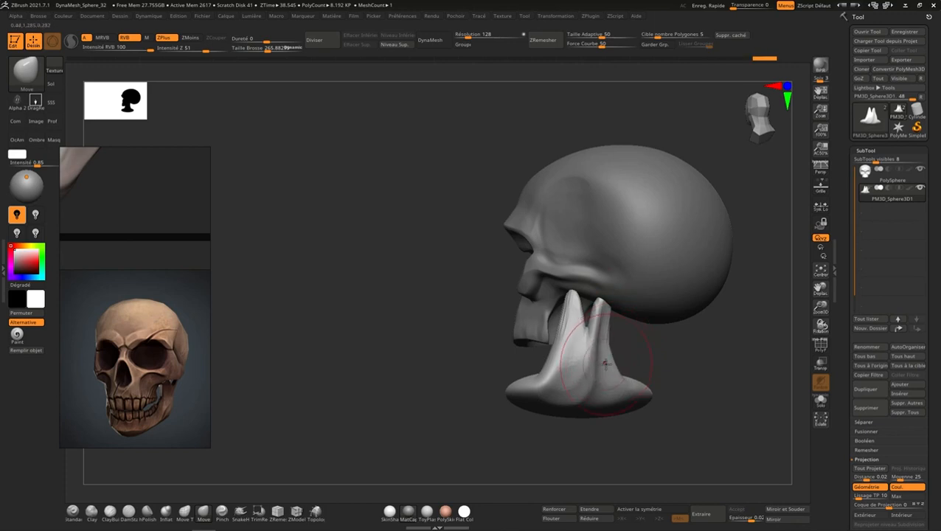
- Smooth the jaw's upright branch and adjust the tip of its front prong under the cheekbone
right_click_drag(606, 364, 588, 366)
left_click_drag(587, 367, 588, 342, "shift")
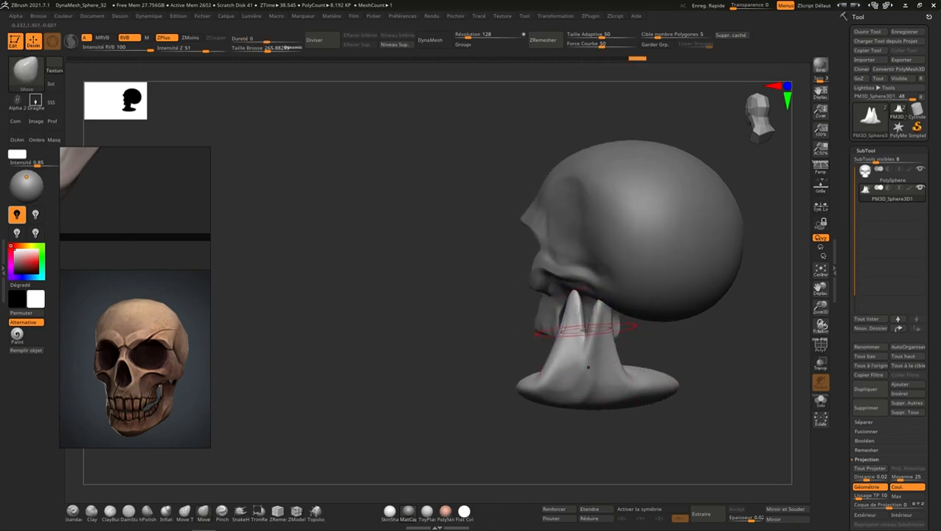
right_click_drag(583, 333, 592, 313)
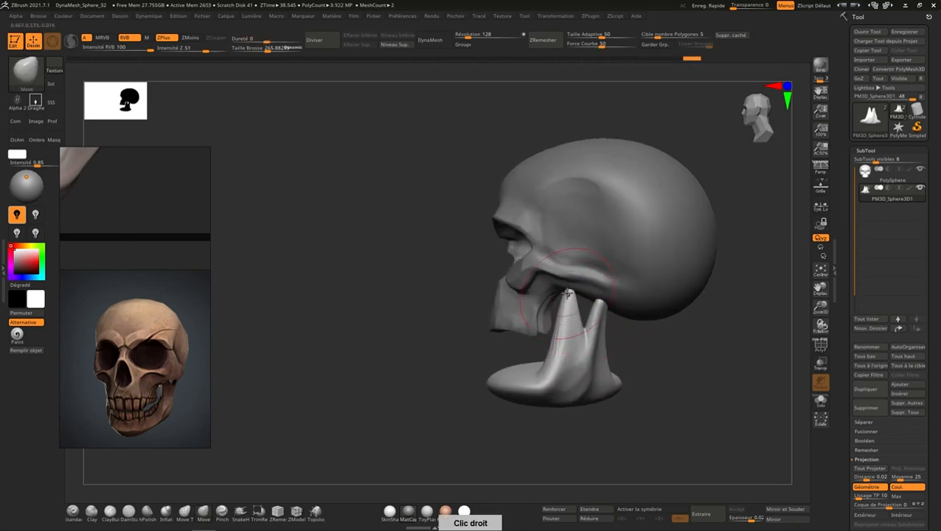
left_click_drag(568, 293, 567, 291)
left_click_drag(562, 348, 550, 352, "shift")
- Push the upright branch and the jaw's outer corner inward to fit the skull's width, and reshape the base's side
mouse_move(542, 352)
right_mouse_down()
mouse_move(557, 349)
mouse_move(541, 342)
mouse_move(572, 298)
mouse_move(619, 325)
mouse_move(583, 374)
mouse_move(656, 342)
right_mouse_up()
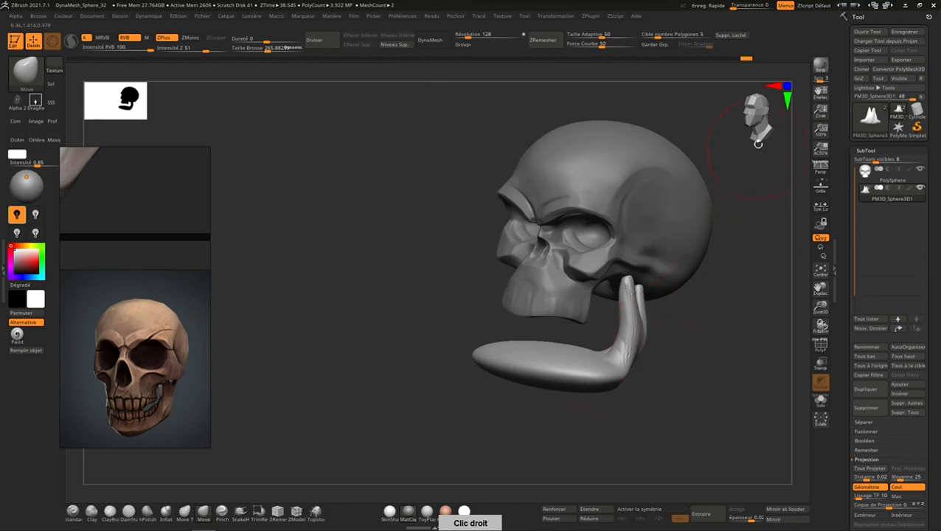
right_click_drag(758, 142, 644, 379)
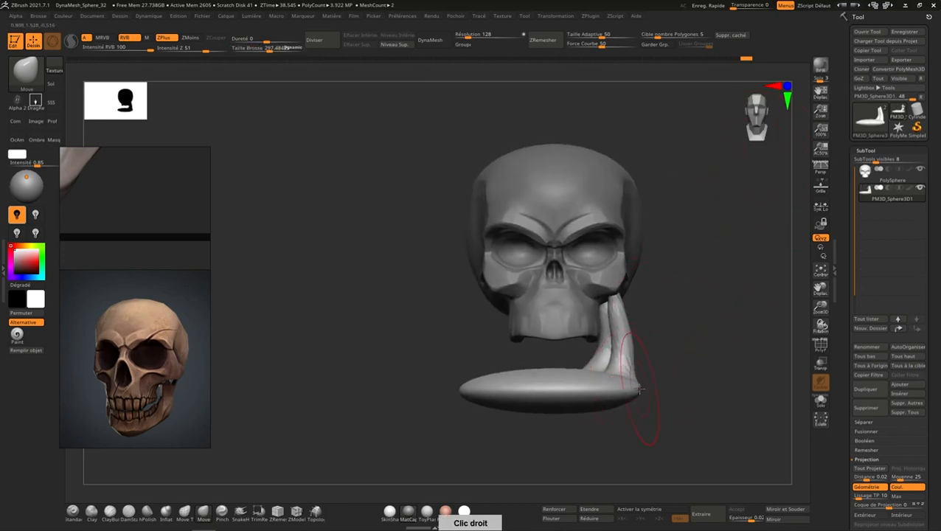
mouse_move(629, 390)
left_mouse_down()
mouse_move(620, 387)
mouse_move(618, 332)
left_mouse_up()
right_click_drag(640, 340, 625, 342)
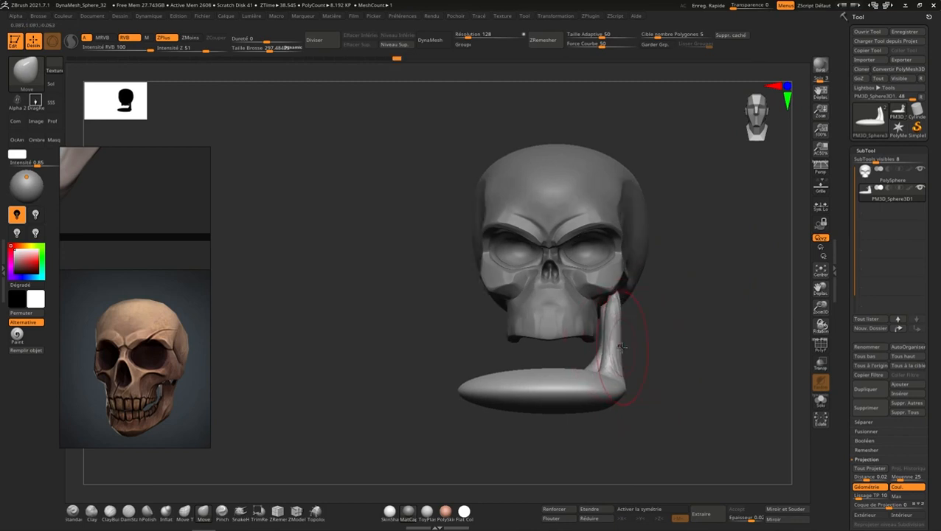
left_click_drag(626, 356, 620, 359)
left_click_drag(622, 393, 574, 385)
right_click_drag(578, 368, 575, 395)
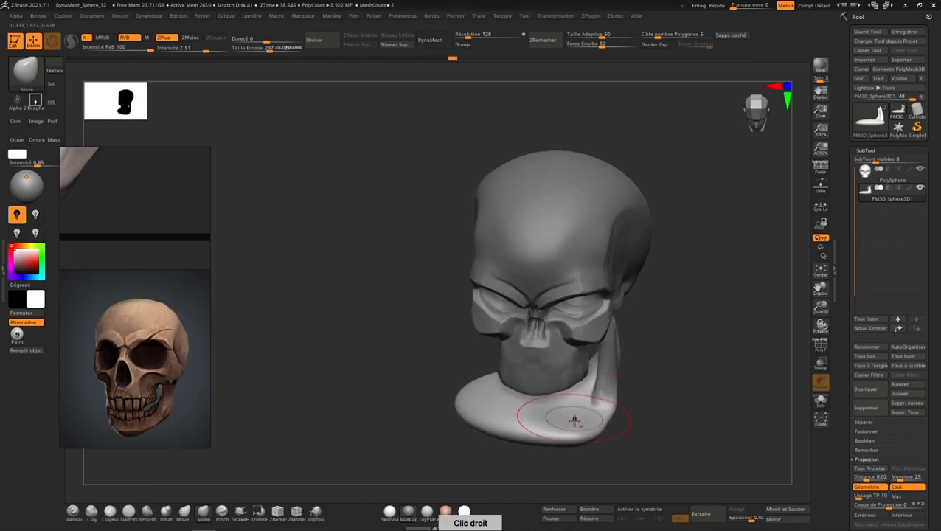
left_click_drag(604, 431, 605, 404)
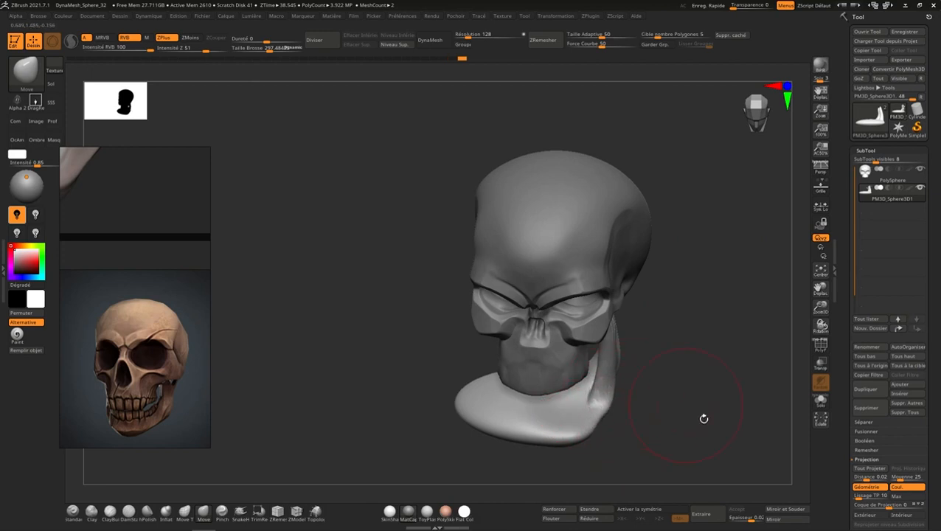
- Mirror and weld the jaw so the upright branch exists on both sides, and check its shape
left_click(794, 522)
right_click_drag(727, 460, 680, 364)
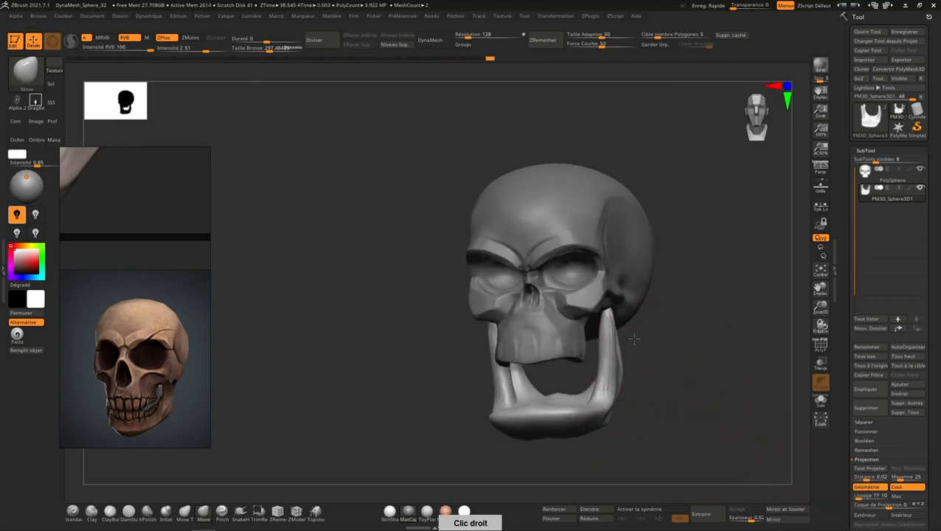
right_click_drag(635, 339, 568, 325)
right_click_drag(772, 142, 751, 207)
- Smooth the jaw's upright branches and rear corner, and refine their shape with the Move brush
key("s")
left_click(636, 352)
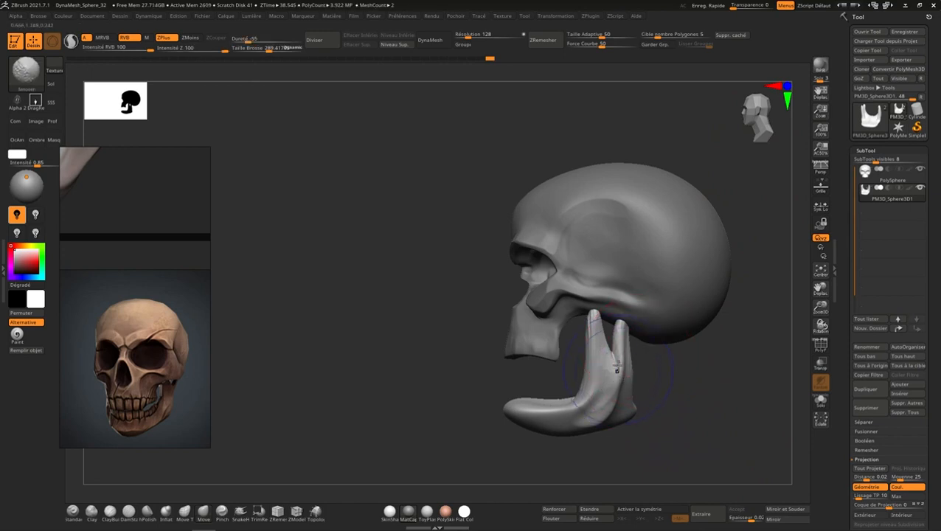
left_click_drag(596, 419, 623, 418)
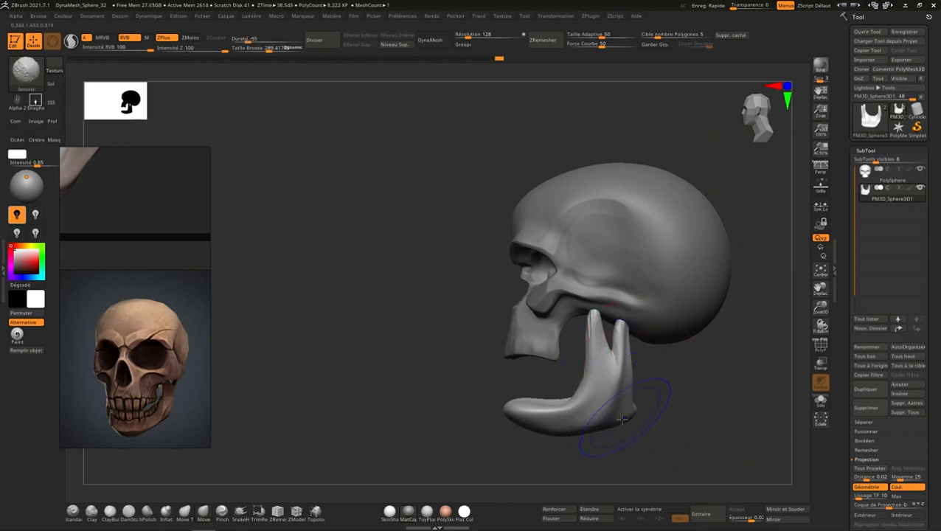
right_click_drag(648, 407, 619, 393)
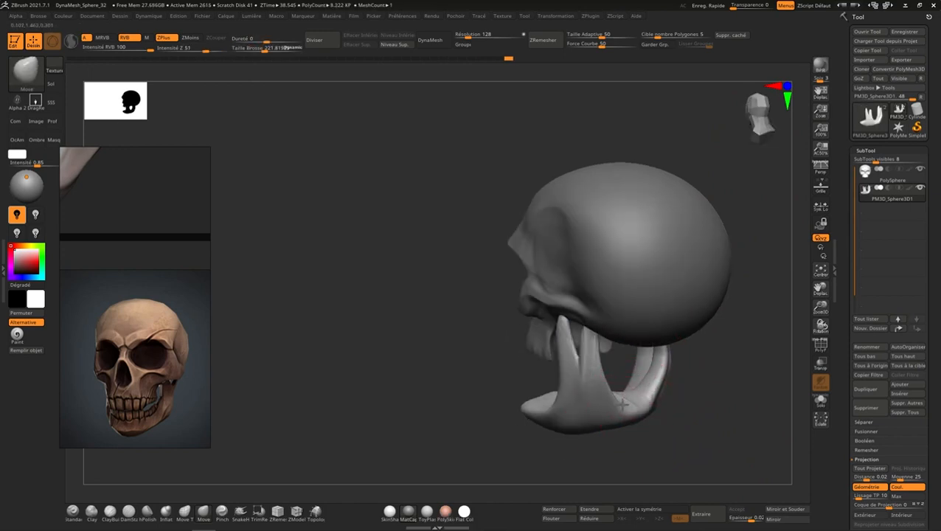
left_click_drag(612, 395, 592, 328)
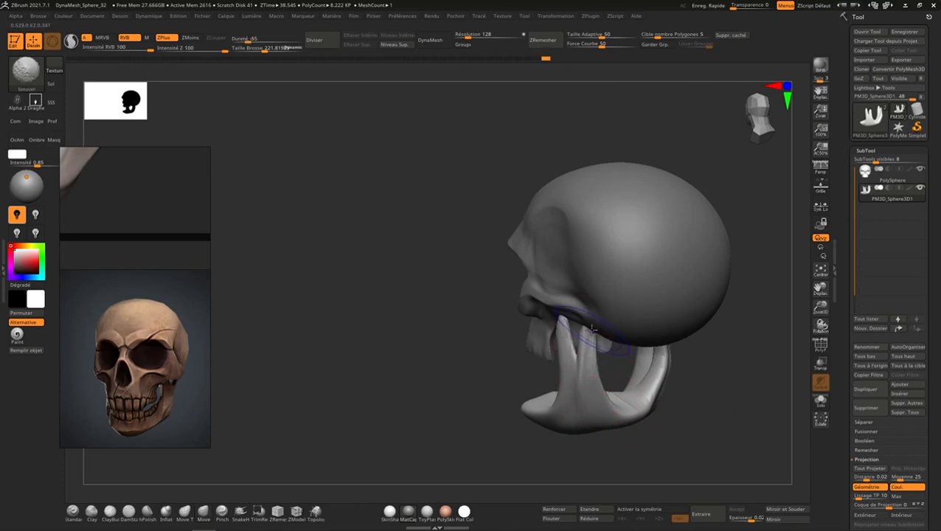
right_click_drag(587, 340, 610, 333)
- Try to remesh the jaw with DynaMesh at a resolution of 32
left_click_drag(731, 373, 753, 380, "ctrl")
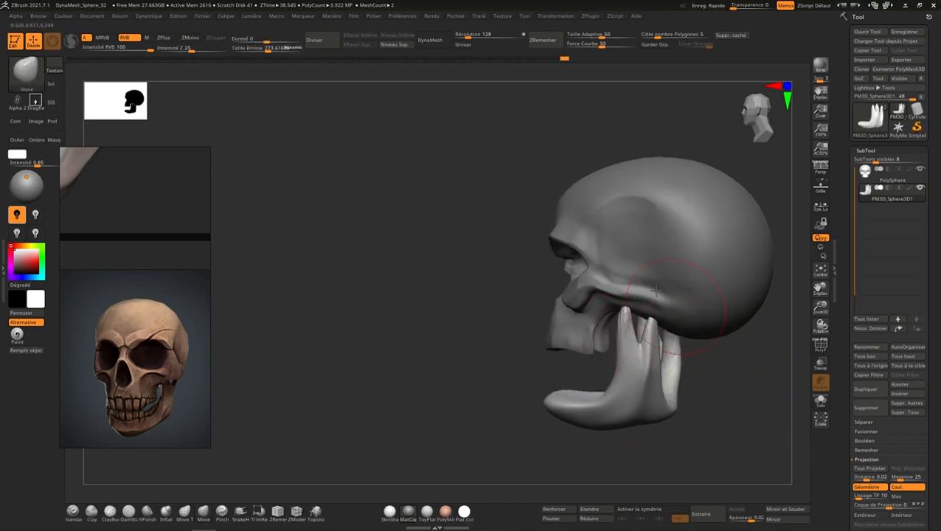
left_click(465, 35)
type("3")
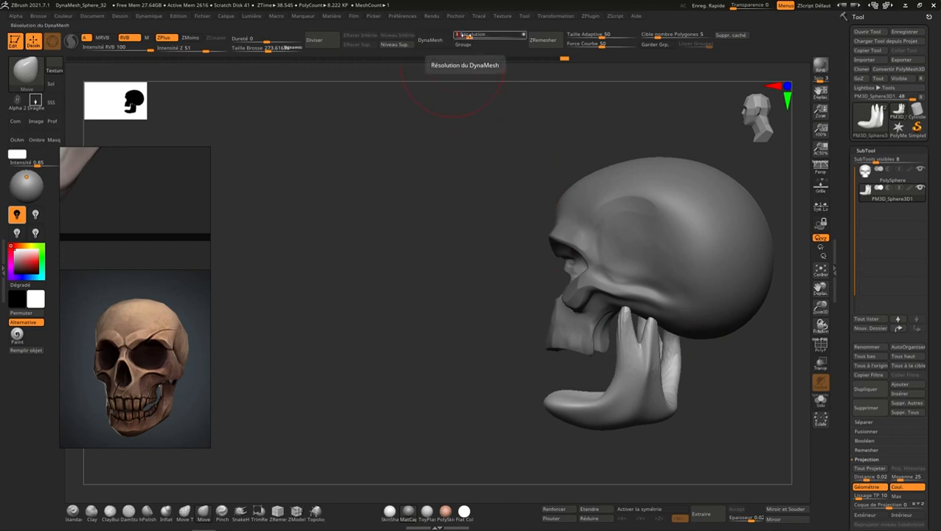
type("2")
left_click(430, 39)
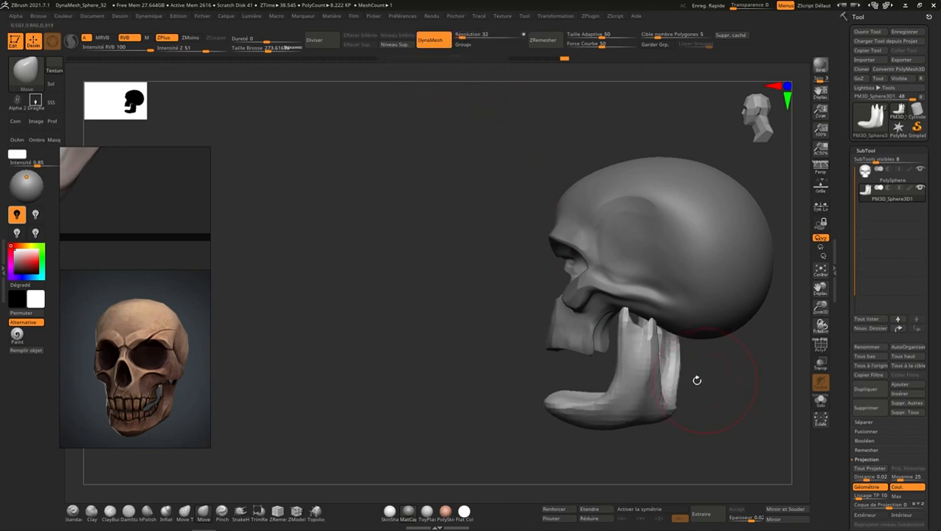
- Remesh the jaw with DynaMesh at a resolution of 128 and widen the notch between the two prongs
right_click_drag(695, 380, 610, 323)
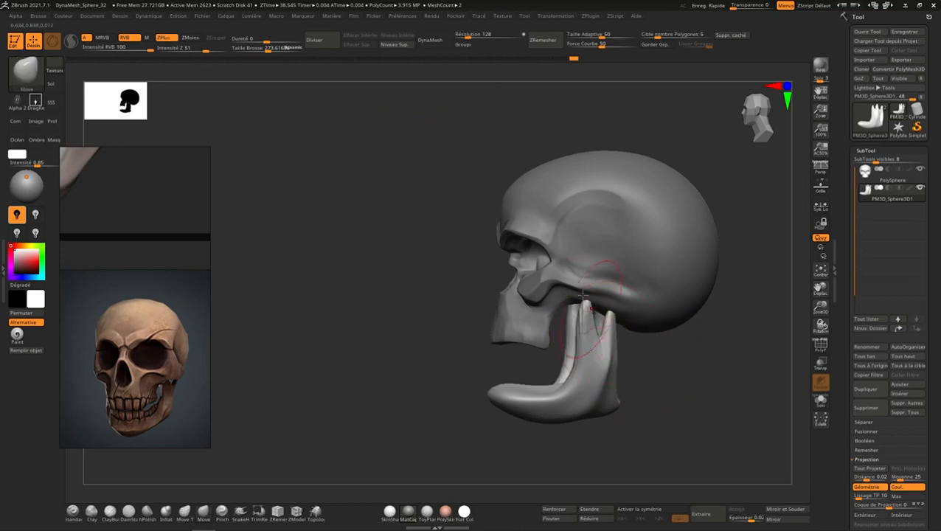
left_click(485, 34)
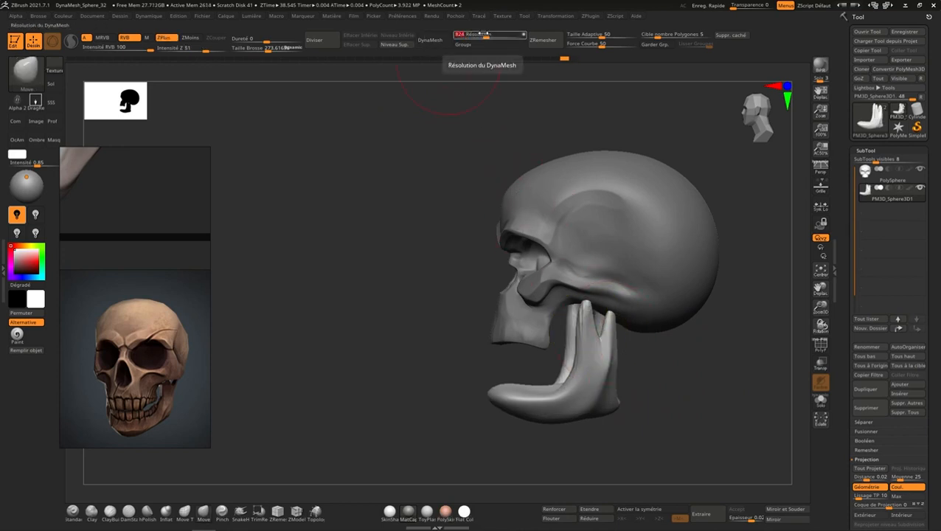
type("128")
key("Return")
left_click(430, 39)
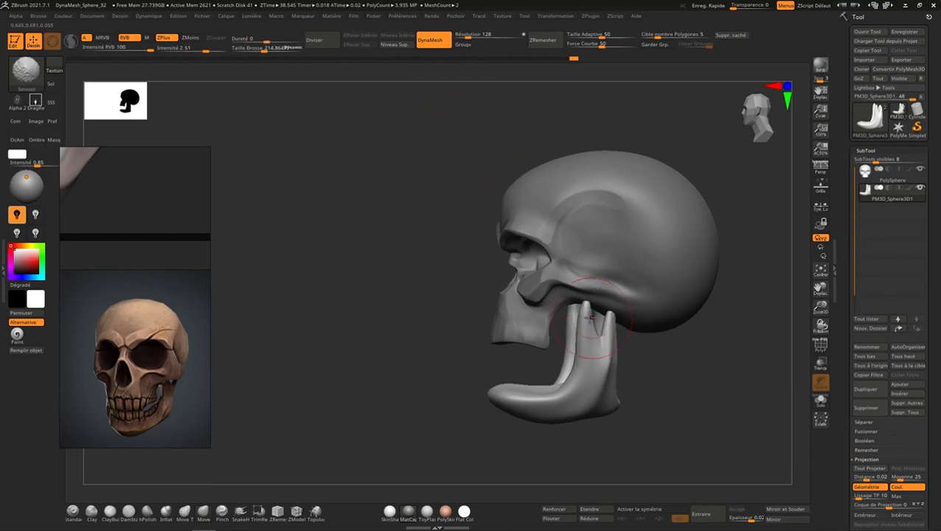
mouse_move(590, 314)
left_mouse_down()
mouse_move(594, 337)
mouse_move(604, 314)
mouse_move(580, 312)
left_mouse_up()
left_click_drag(575, 315, 573, 316)
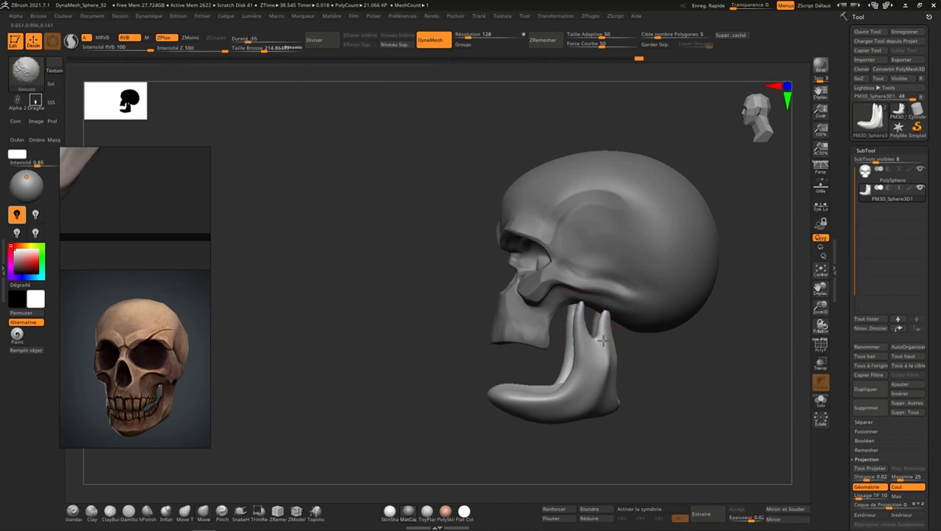
- Smooth the rear edge of the jaw's upright branch and reshape its lower rear corner with a resized Move brush
left_click_drag(603, 357, 611, 375, "shift")
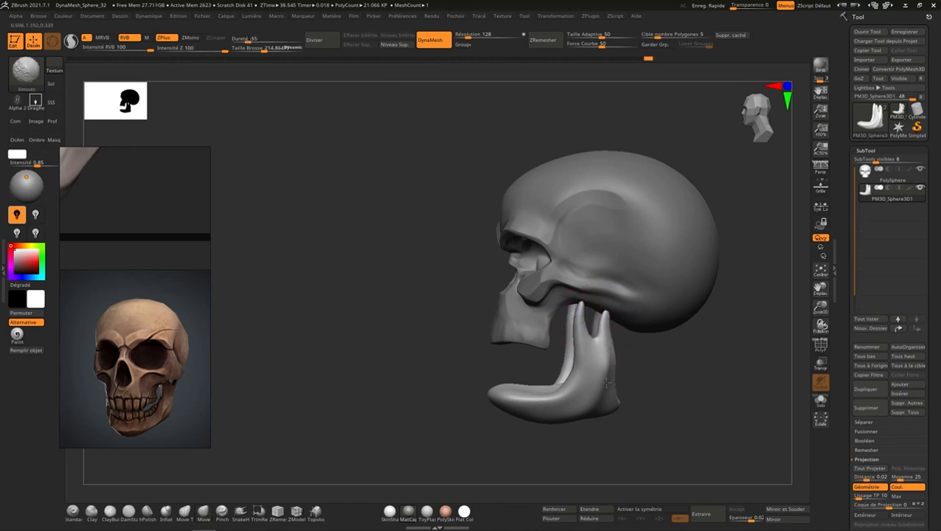
left_click_drag(606, 410, 616, 396, "shift")
right_click_drag(618, 398, 582, 399)
key("s")
left_click_drag(632, 402, 586, 407)
key("s")
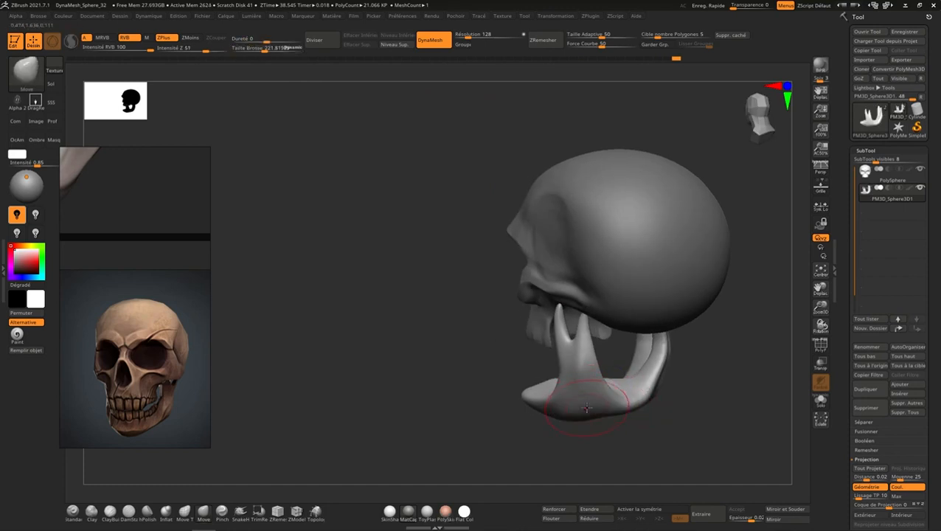
mouse_move(603, 406)
right_mouse_down()
mouse_move(614, 396)
mouse_move(595, 396)
mouse_move(616, 418)
right_mouse_up()
left_click_drag(616, 419, 632, 414)
right_click_drag(638, 418, 637, 391)
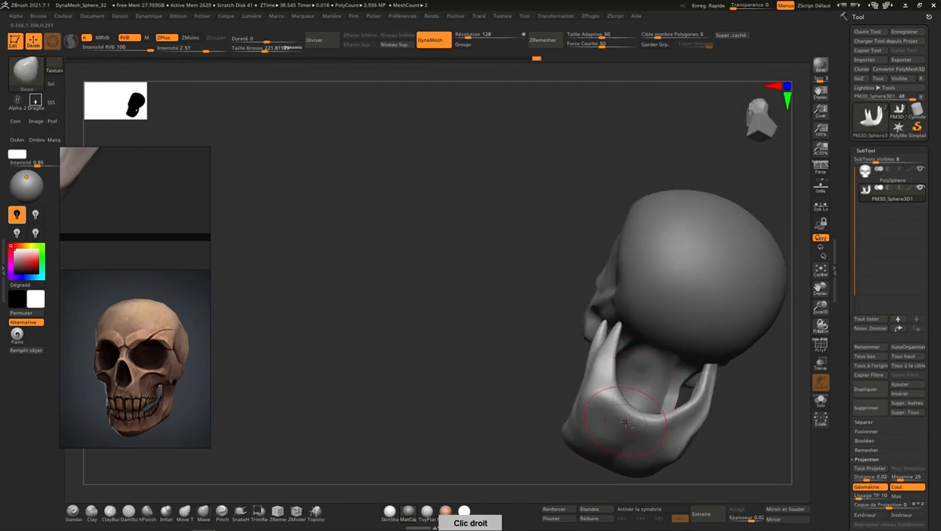
- Smooth the jaw's body below the upright branch and reshape its side and lower edge with the Move brush
left_click_drag(624, 413, 605, 420, "shift")
right_click_drag(587, 400, 590, 396)
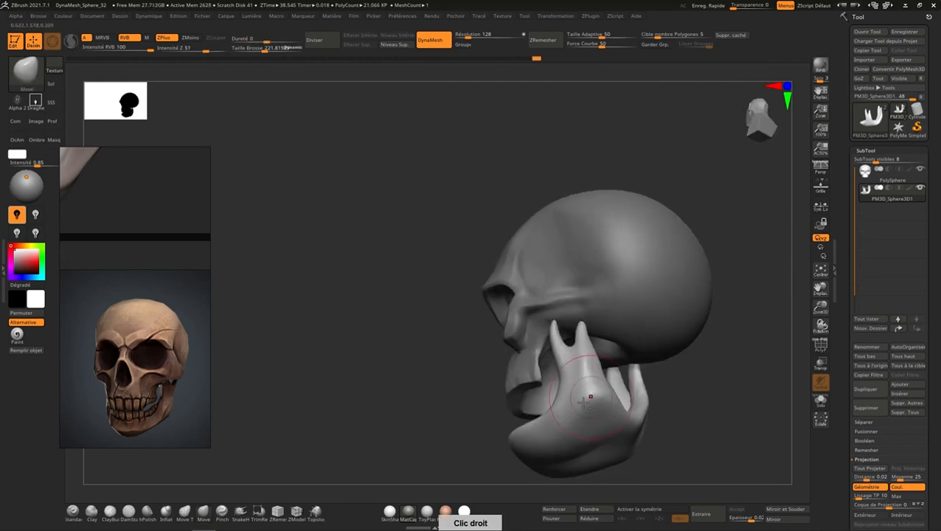
left_click_drag(579, 399, 579, 390)
right_click_drag(579, 437, 591, 422)
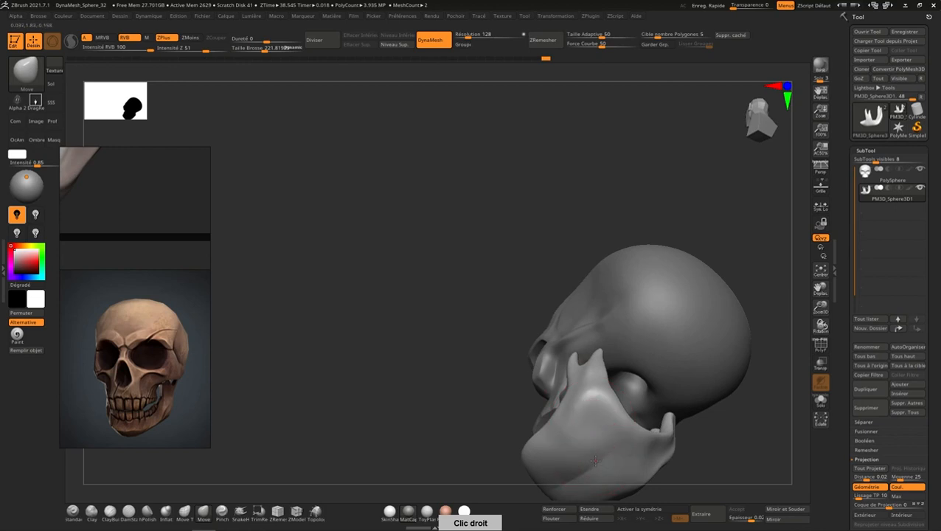
mouse_move(574, 472)
right_mouse_down()
mouse_move(571, 440)
mouse_move(562, 440)
mouse_move(582, 392)
mouse_move(569, 376)
right_mouse_up()
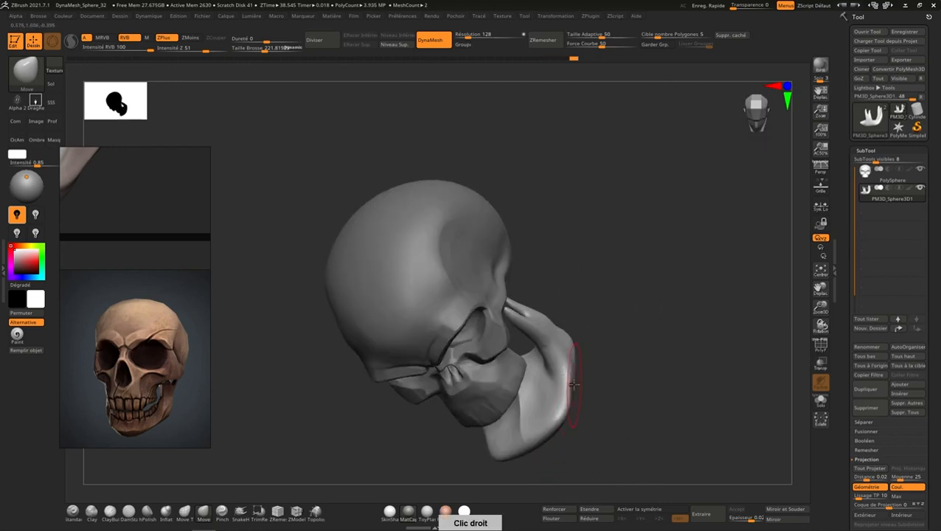
key("shift")
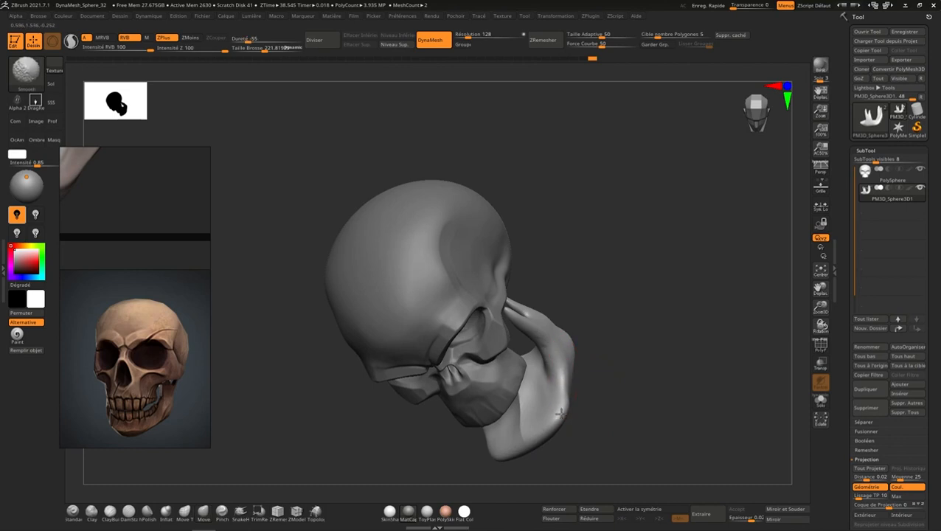
left_click_drag(561, 414, 565, 399, "shift")
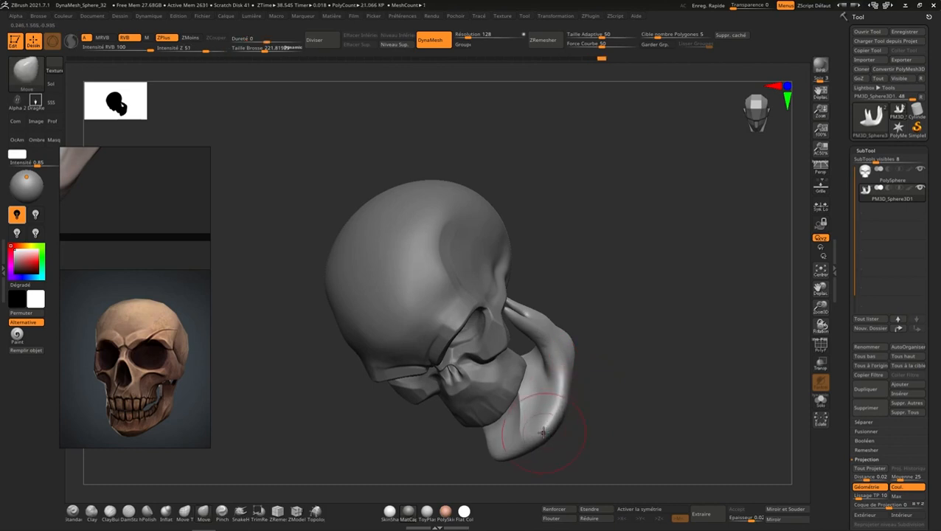
mouse_move(543, 433)
left_mouse_down()
mouse_move(513, 412)
mouse_move(518, 404)
mouse_move(516, 449)
left_mouse_up()
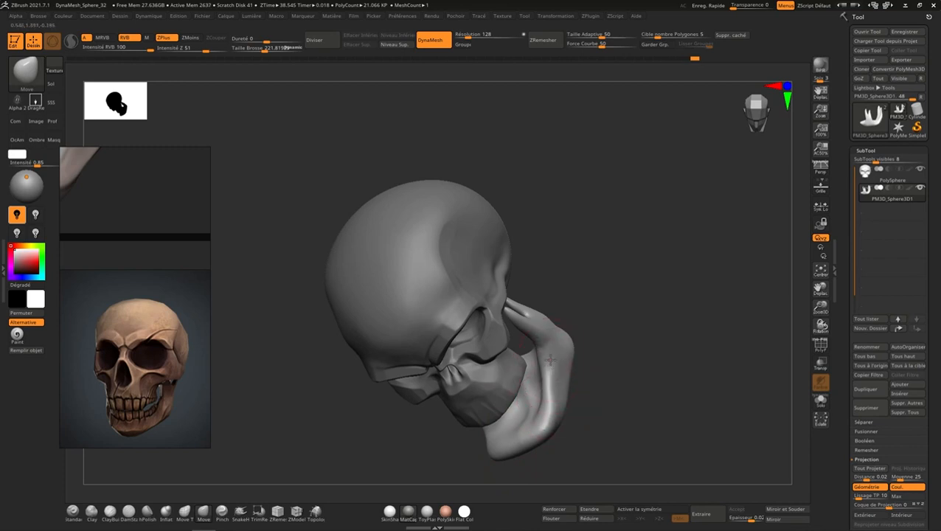
- Shape the jaw's body toward a rounder chin with the Move brush and smooth its lower edge and rear corner
right_click_drag(553, 365, 583, 337)
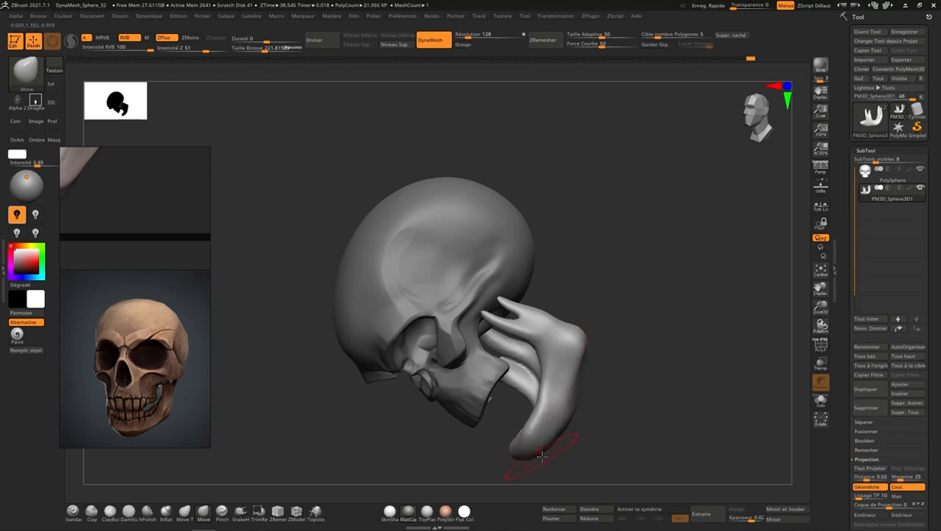
right_click_drag(541, 457, 544, 460)
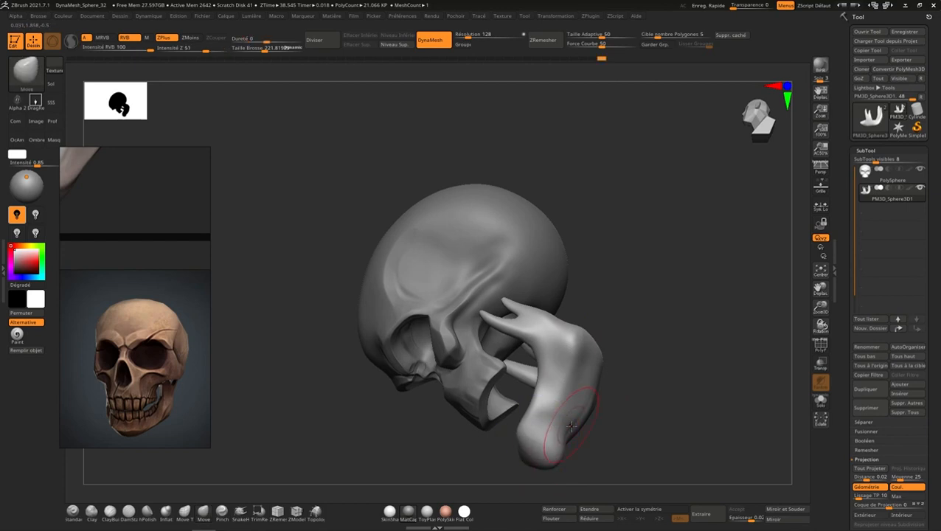
key("shift")
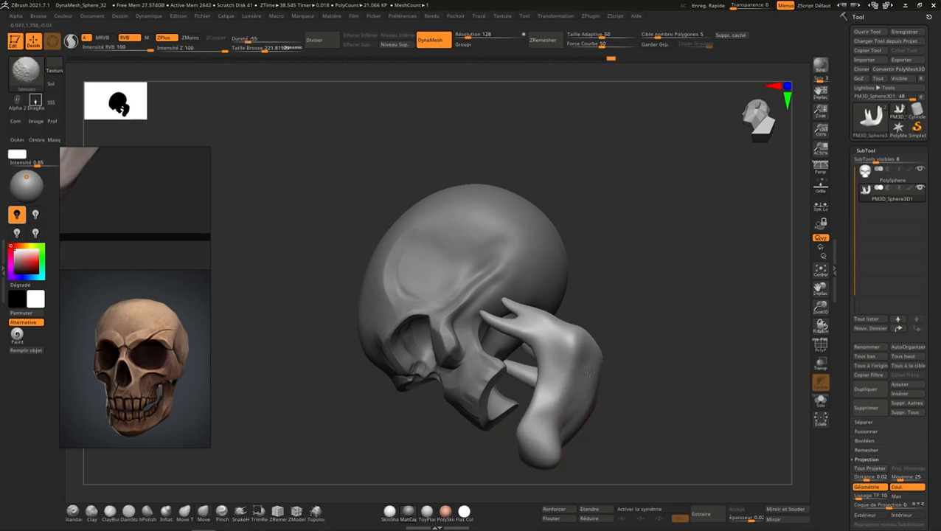
right_click_drag(590, 379, 607, 394)
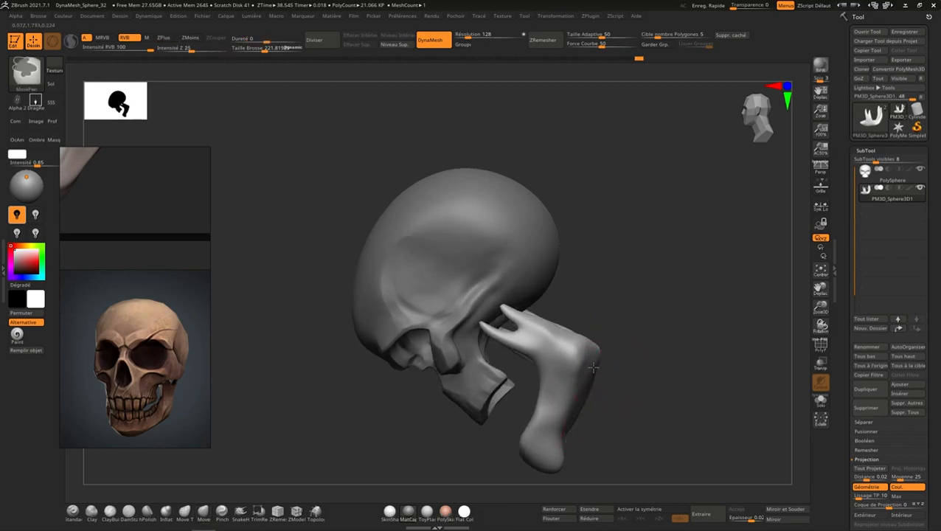
key("shift")
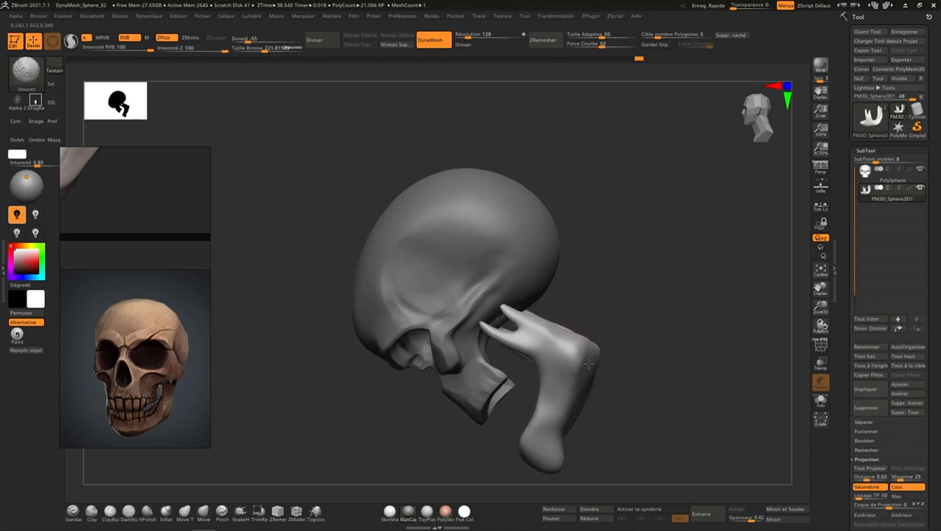
- Mirror the reshaped side of the jaw onto the other side and activate symmetry on the X axis
right_click_drag(567, 357, 573, 403)
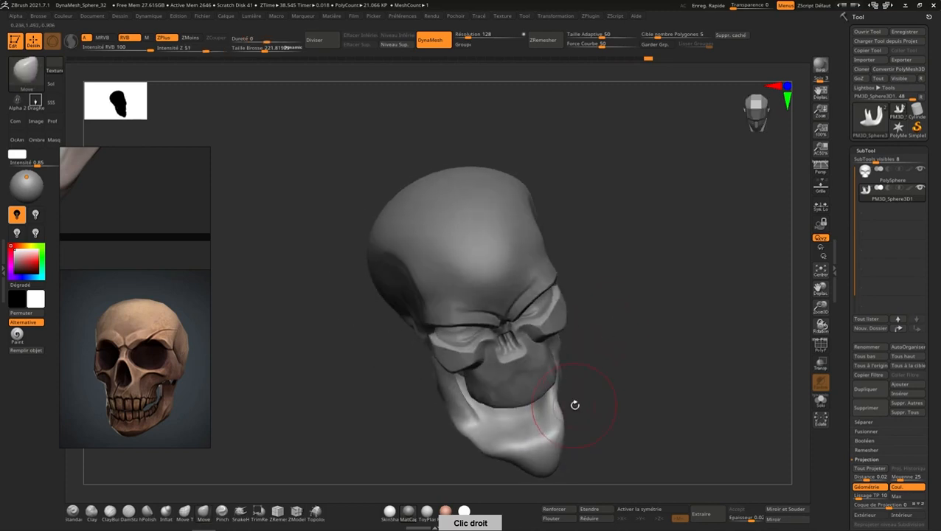
left_click(753, 135)
left_click(750, 134)
right_click_drag(567, 344, 624, 298, "alt")
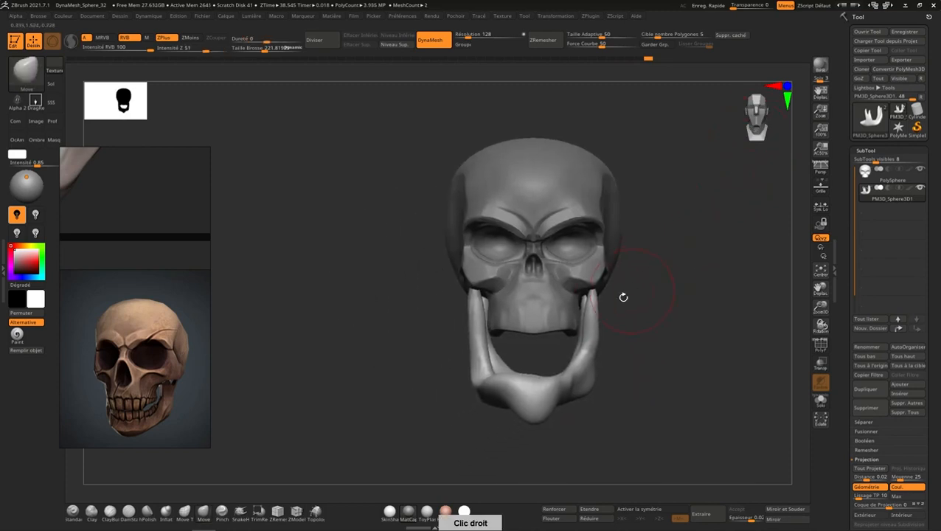
left_click(792, 522)
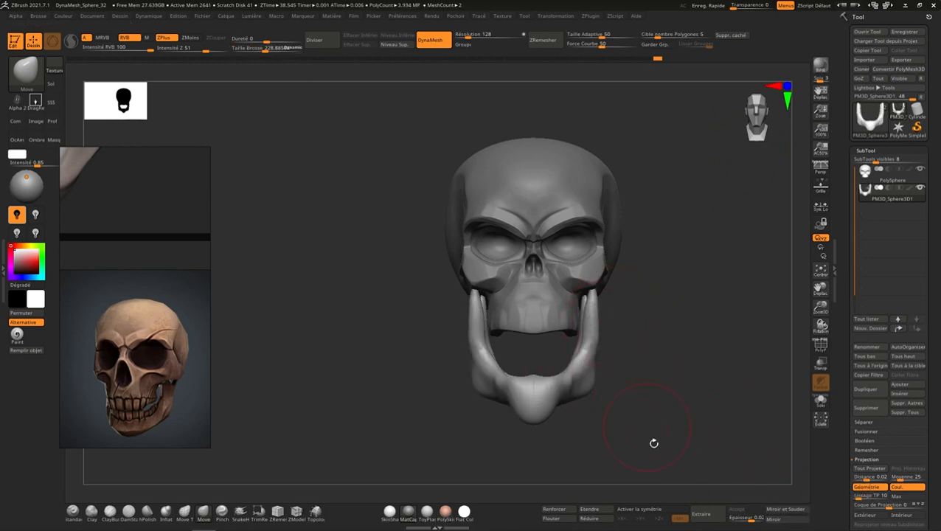
key("x")
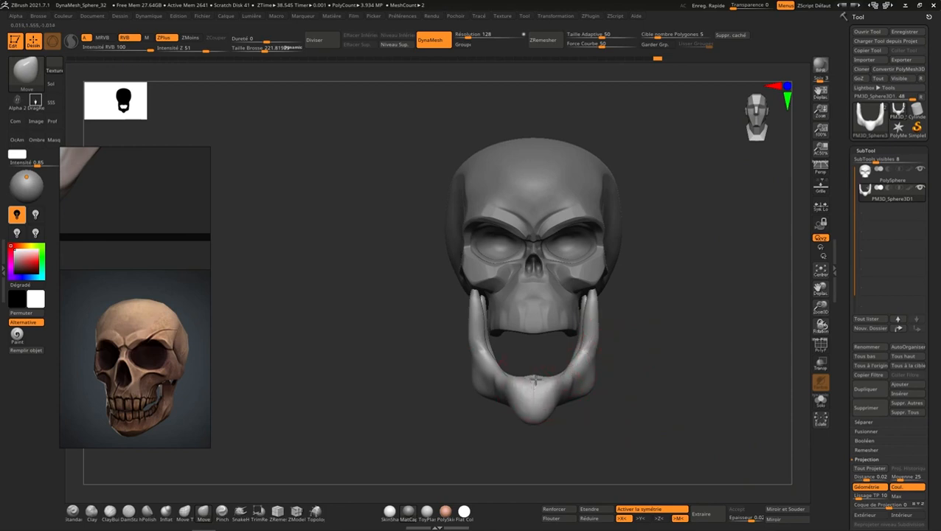
- Reshape the chin and the jaw's upper inner edge symmetrically with a smaller Move brush
right_click_drag(575, 431, 557, 388)
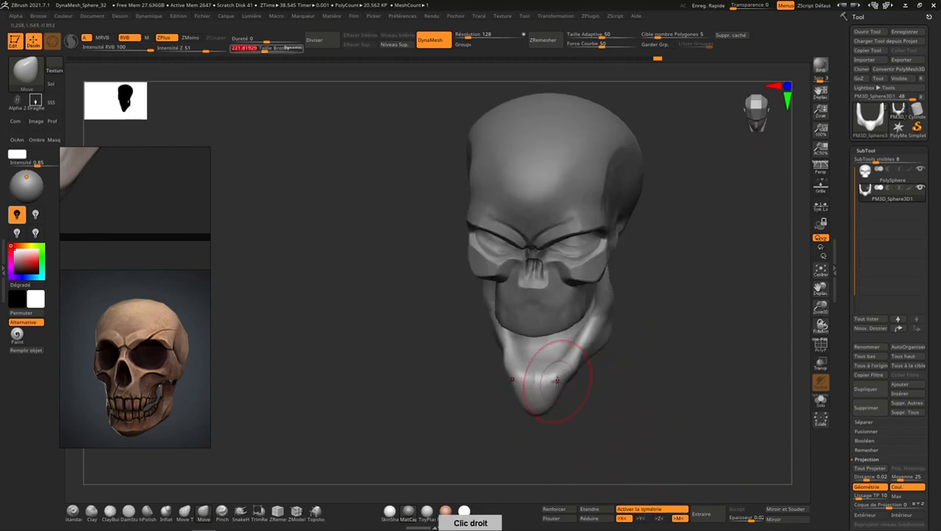
key("bracketleft")
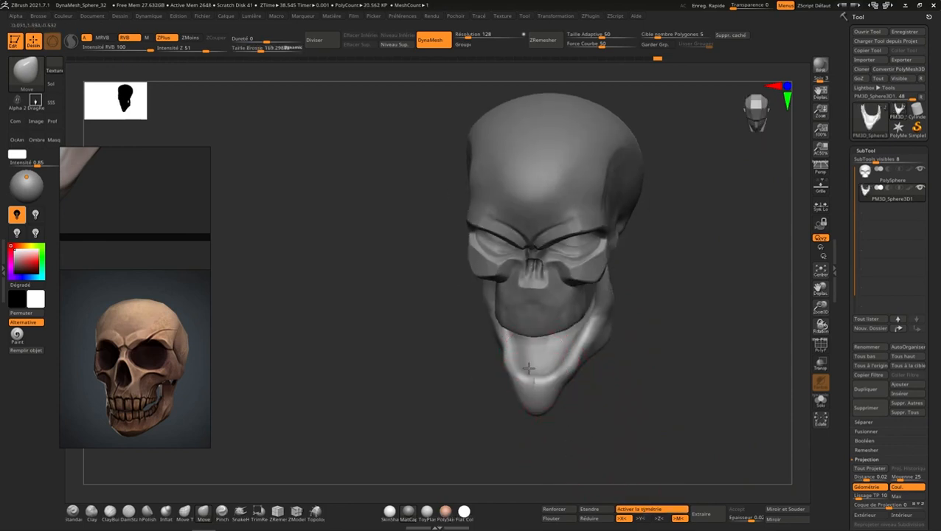
right_click_drag(521, 359, 538, 311)
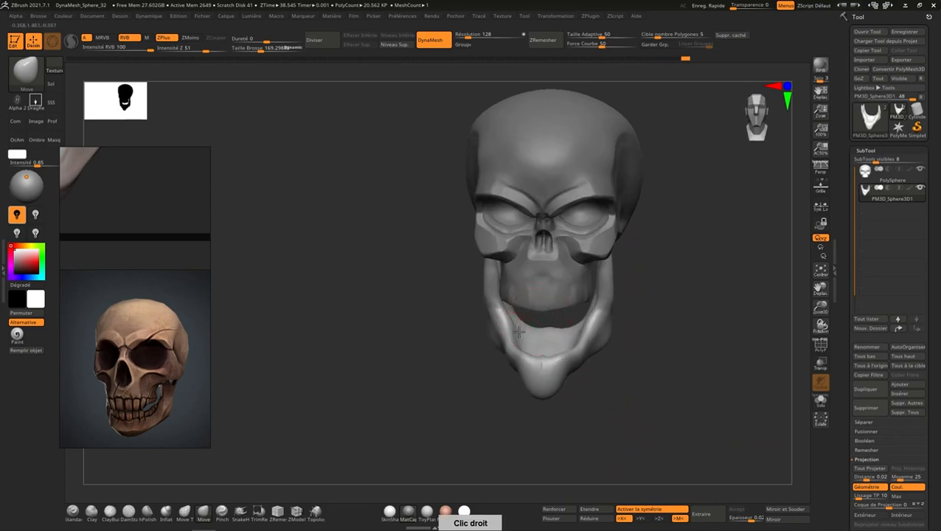
left_click_drag(512, 325, 505, 320)
key("s")
left_click_drag(563, 317, 569, 317)
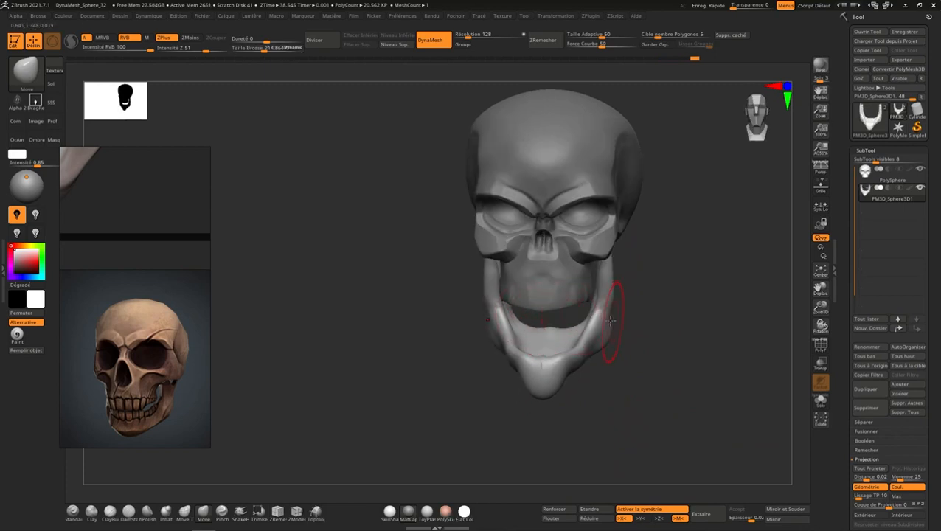
- Adjust the sides and upright branches of the jaw with a resized Move brush and smooth the branch surface
right_click_drag(615, 321, 604, 303)
key("s")
left_click_drag(604, 302, 603, 289)
right_click_drag(658, 292, 605, 275)
key("s")
mouse_move(607, 274)
left_mouse_down()
mouse_move(588, 293)
mouse_move(616, 282)
left_mouse_up()
right_click_drag(640, 292, 624, 296)
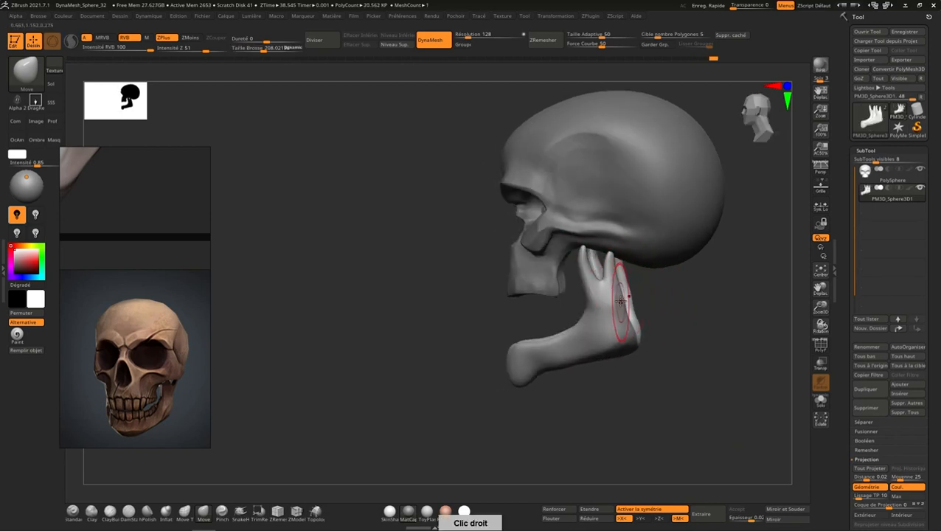
left_click_drag(602, 296, 612, 305, "shift")
- Rotate the jaw slightly in side view and move it forward and up toward the skull
right_click_drag(726, 173, 753, 139, "shift")
key("r")
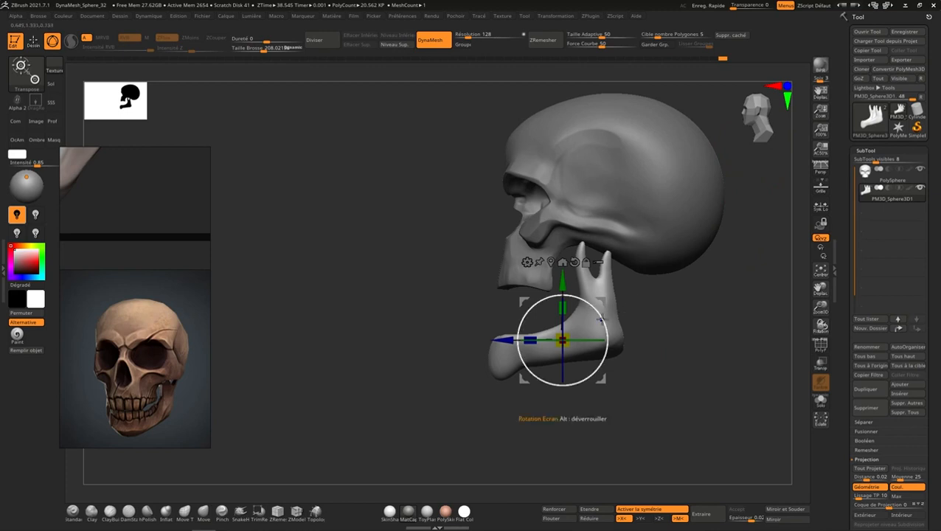
left_click_drag(600, 316, 602, 320)
left_click_drag(510, 336, 504, 332)
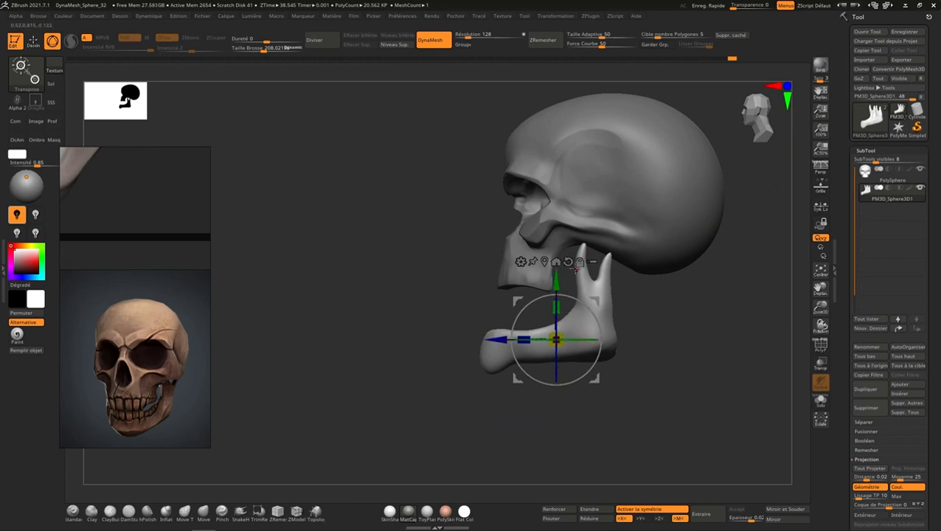
left_click_drag(556, 280, 556, 275)
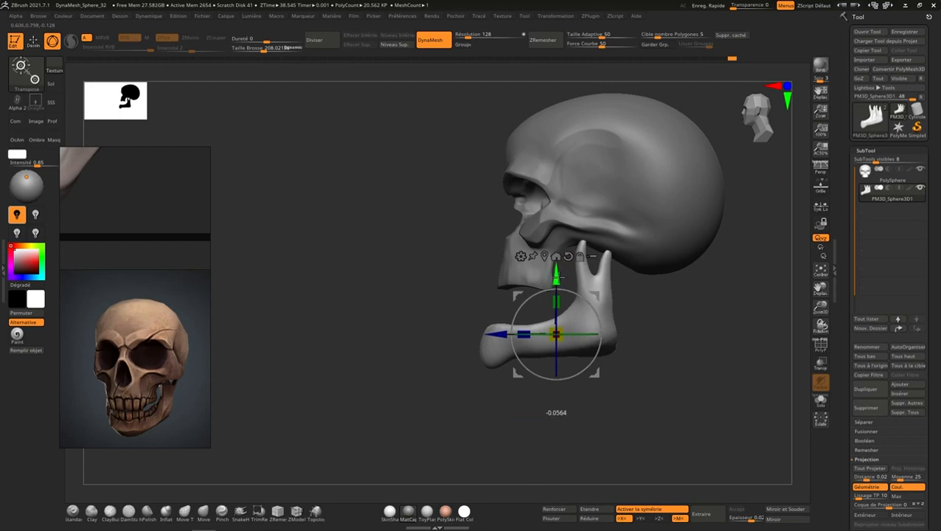
- Scale the jaw to shorten it front to back and stretch it vertically
left_click_drag(524, 334, 499, 333)
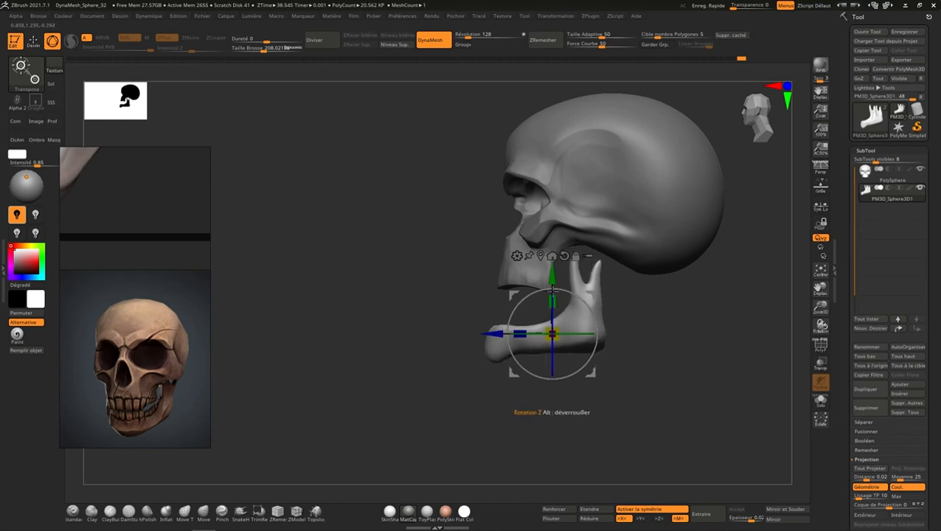
left_click_drag(555, 299, 552, 265)
right_click_drag(644, 248, 691, 240)
key("q")
- Refine the upright branches and their tips below the cheekbones with a smaller Move brush
right_click_drag(606, 275, 623, 311)
right_click_drag(625, 278, 623, 308)
key("s")
key("s")
left_click_drag(640, 339, 645, 339)
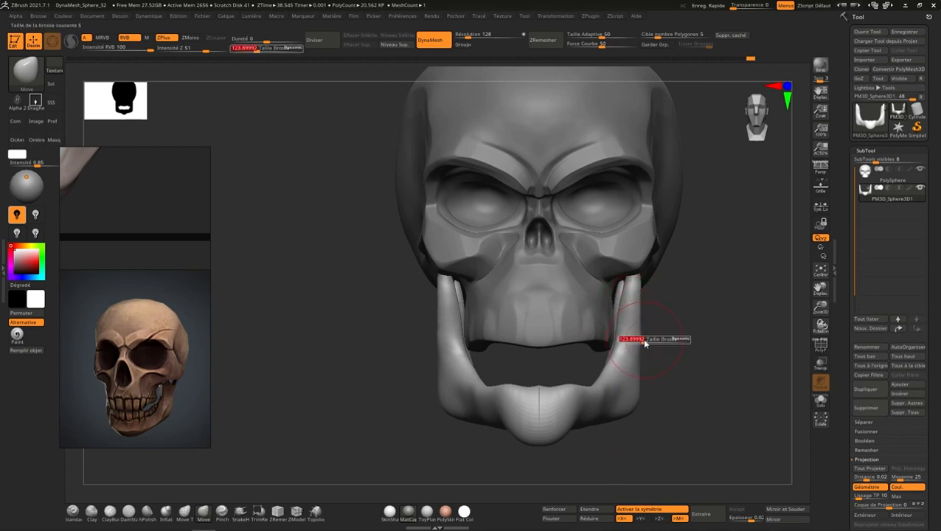
mouse_move(643, 331)
right_mouse_down()
mouse_move(642, 310)
mouse_move(626, 330)
right_mouse_up()
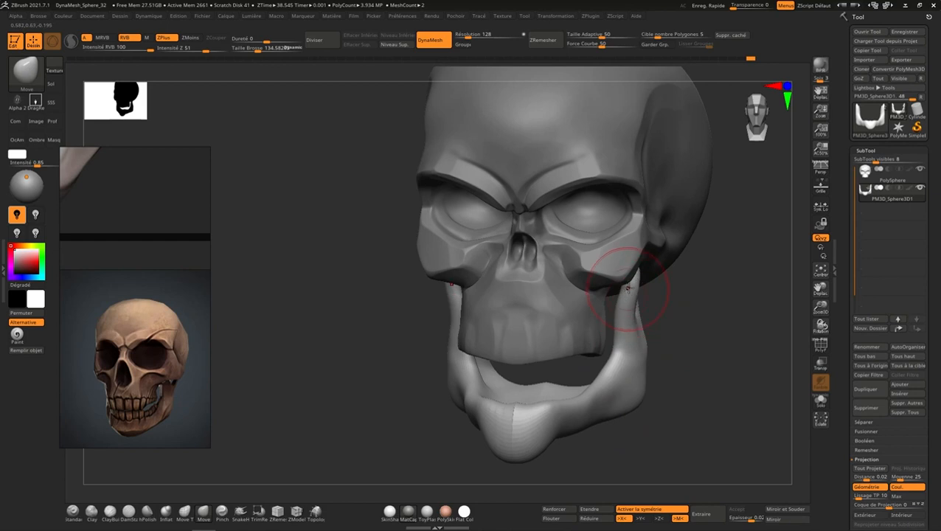
mouse_move(628, 287)
right_mouse_down()
mouse_move(652, 278)
mouse_move(475, 420)
right_mouse_up()
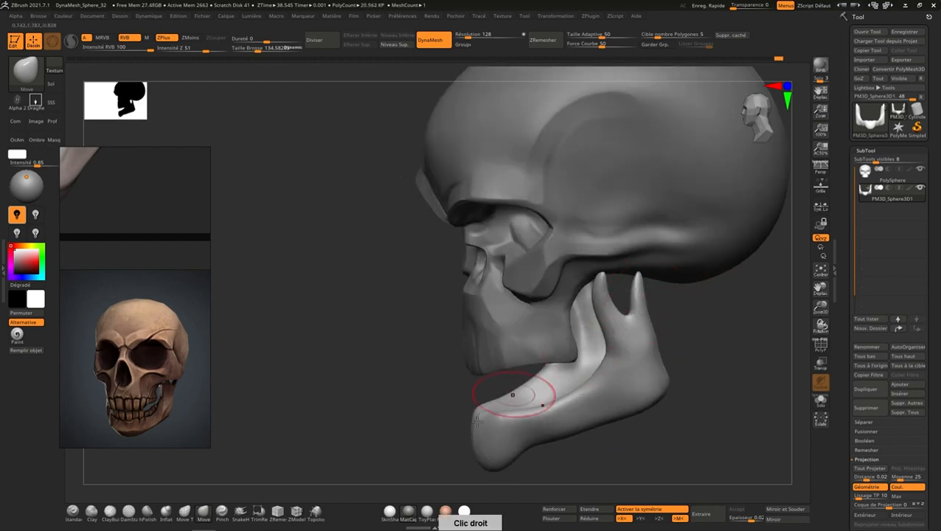
- Thicken and smooth the upright branch's prongs with the Inflat brush at hardness -19, and remesh the jaw with DynaMesh
left_click(167, 512)
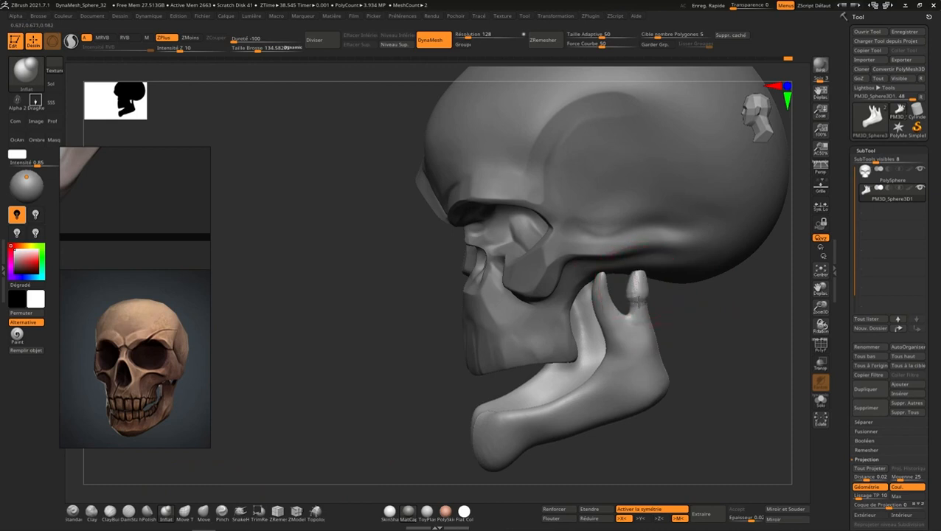
key("shift")
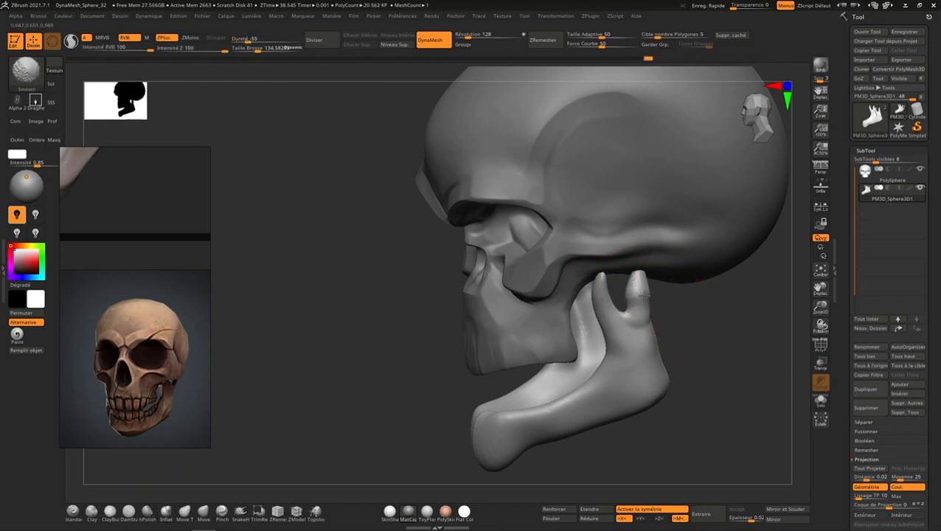
key("s")
left_click_drag(647, 284, 641, 285)
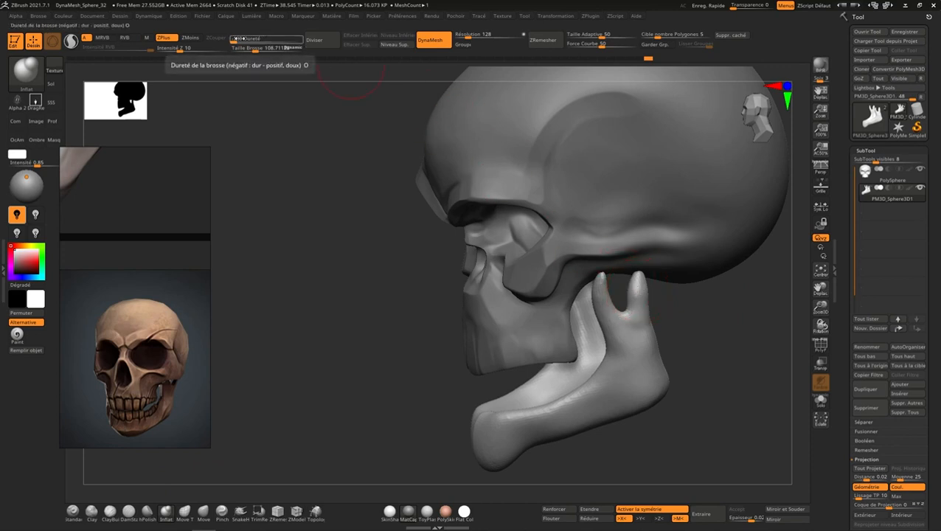
left_click_drag(236, 40, 260, 40)
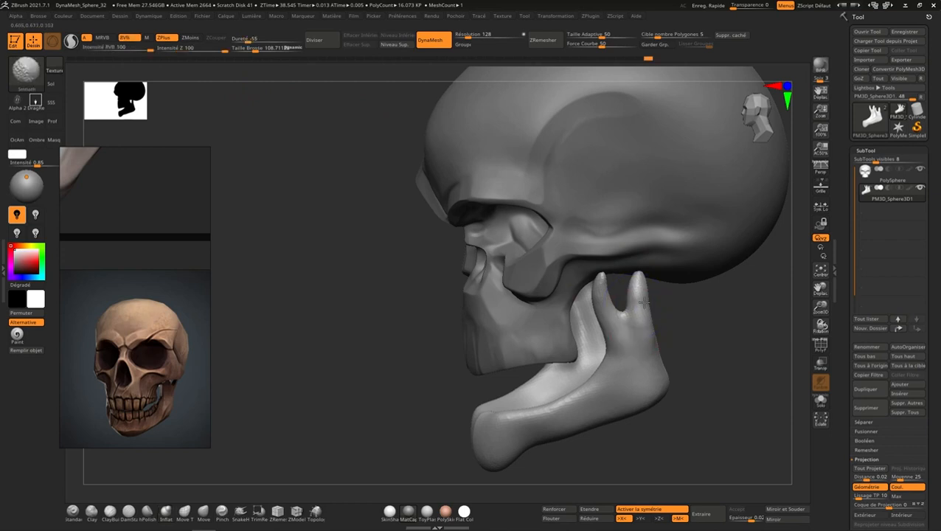
left_click_drag(699, 321, 720, 345, "ctrl")
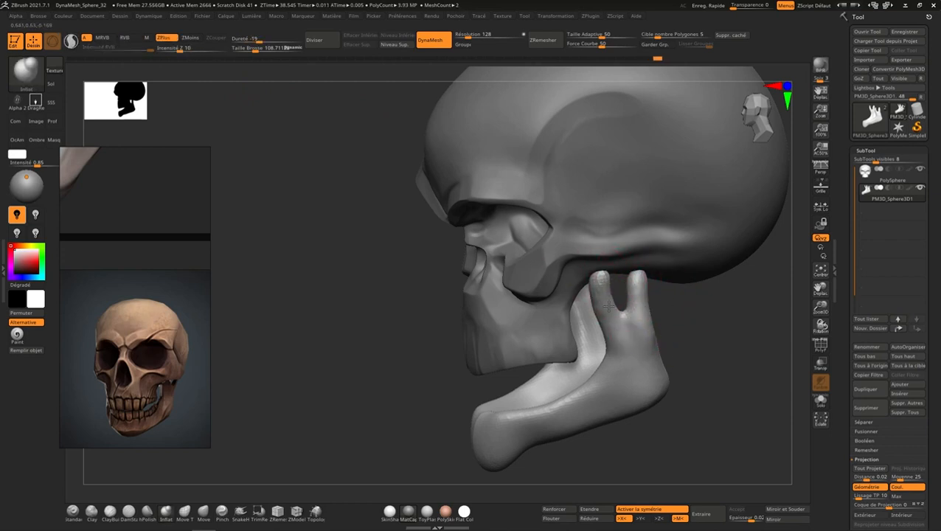
- Remesh the jaw with DynaMesh and smooth the upright branch's prongs
left_click_drag(681, 303, 716, 342, "ctrl")
left_click_drag(610, 300, 607, 308, "shift")
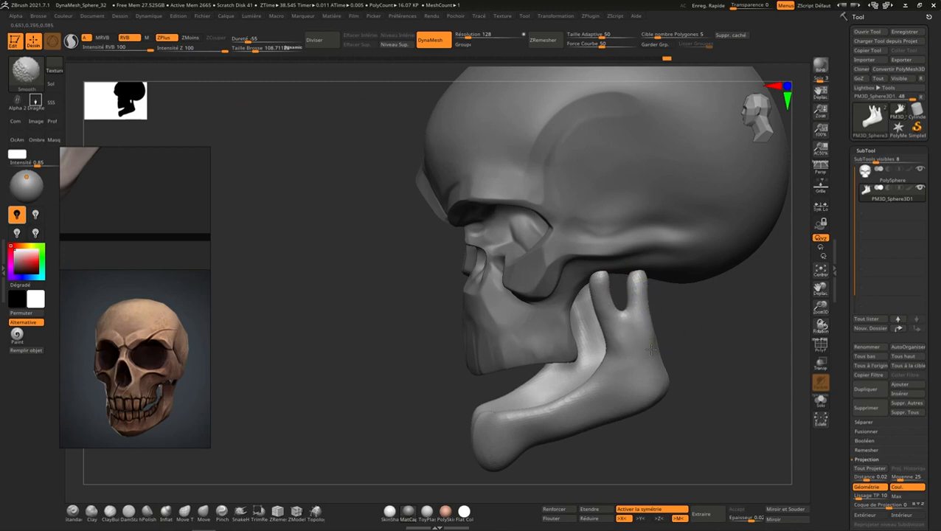
mouse_move(651, 341)
right_mouse_down()
mouse_move(571, 335)
mouse_move(619, 294)
mouse_move(639, 300)
mouse_move(714, 277)
mouse_move(714, 269)
right_mouse_up()
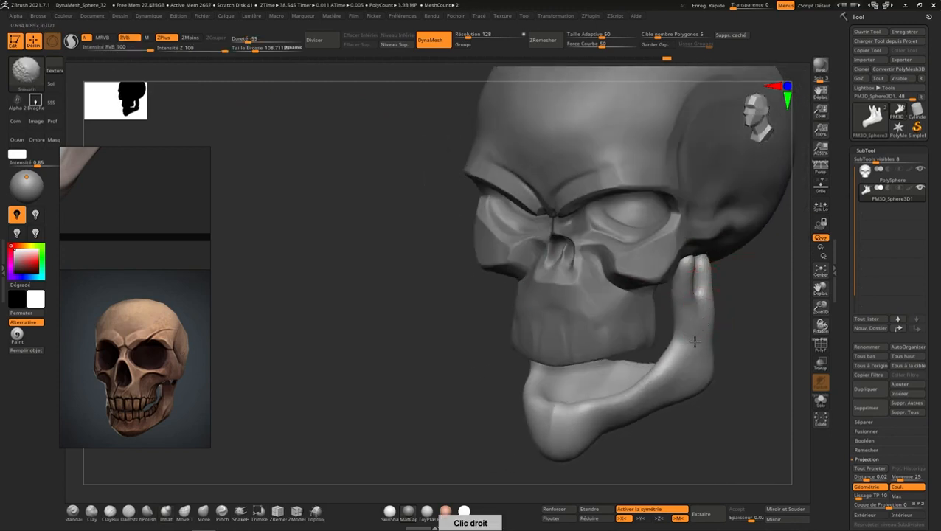
mouse_move(694, 342)
right_mouse_down()
mouse_move(647, 386)
mouse_move(661, 325)
right_mouse_up()
- Pull the chin down into a narrower point with the Move Topological brush
left_click(190, 510)
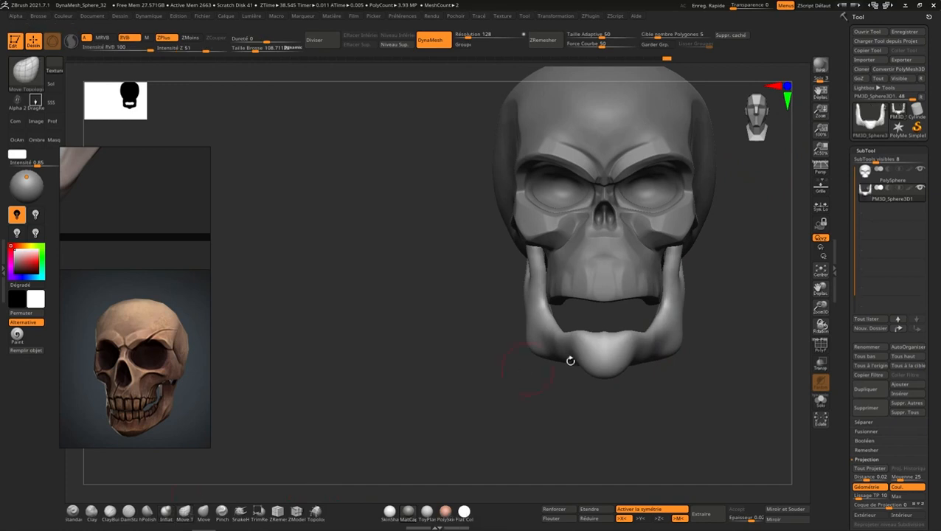
key("s")
mouse_move(639, 355)
left_mouse_down()
mouse_move(606, 386)
mouse_move(622, 355)
left_mouse_up()
key("s")
key("s")
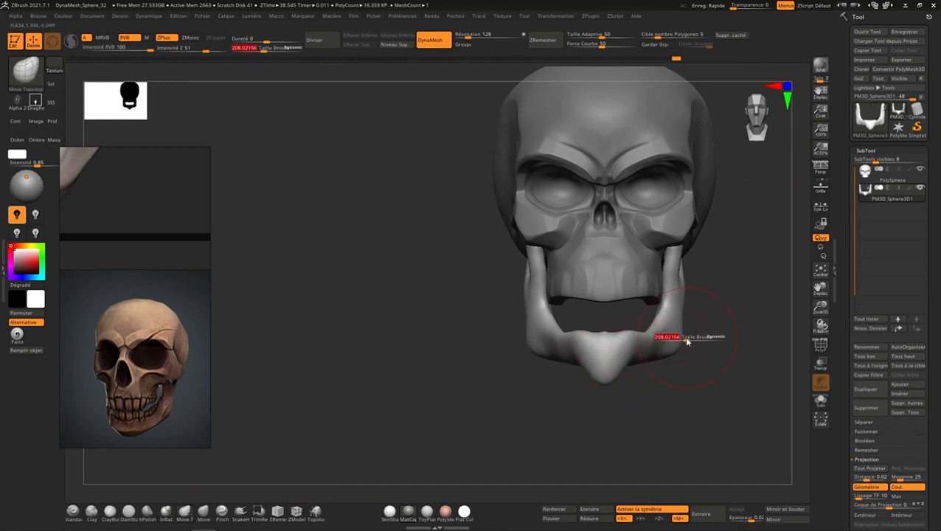
- Reshape the upright branches and jaw corners with a larger Move Topological brush, smoothing the surface
left_click_drag(686, 340, 687, 341)
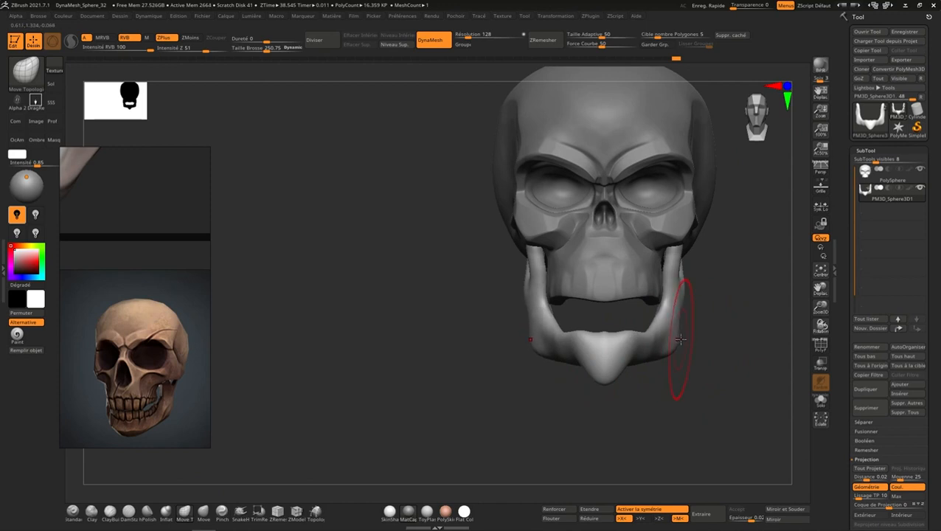
key("s")
mouse_move(682, 298)
left_mouse_down()
mouse_move(675, 251)
mouse_move(668, 276)
mouse_move(676, 253)
left_mouse_up()
key("s")
mouse_move(710, 256)
right_mouse_down()
mouse_move(674, 268)
mouse_move(680, 259)
mouse_move(669, 278)
right_mouse_up()
left_click_drag(656, 269, 677, 248, "shift")
right_click_drag(700, 275, 674, 280)
left_click_drag(693, 273, 695, 294, "shift")
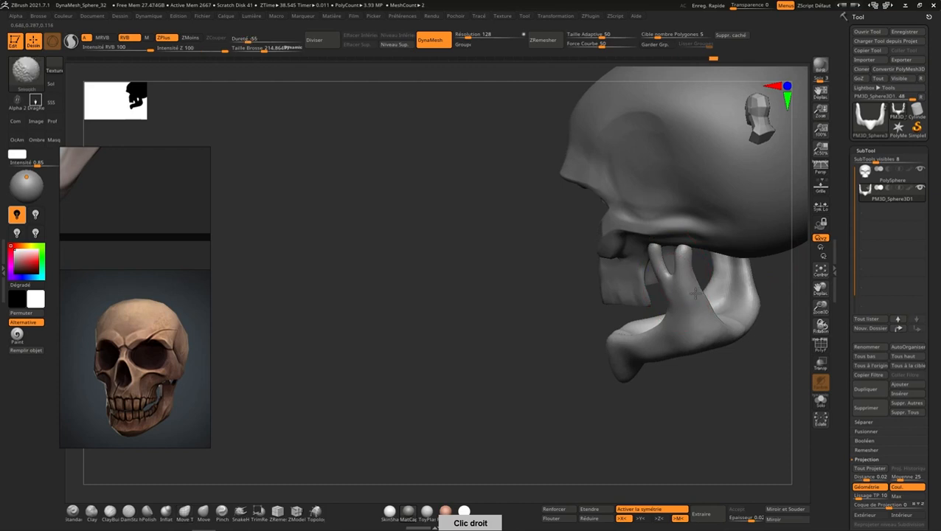
right_click_drag(695, 294, 685, 317)
mouse_move(625, 317)
left_mouse_down()
mouse_move(624, 329)
mouse_move(686, 332)
mouse_move(669, 323)
mouse_move(680, 340)
left_mouse_up()
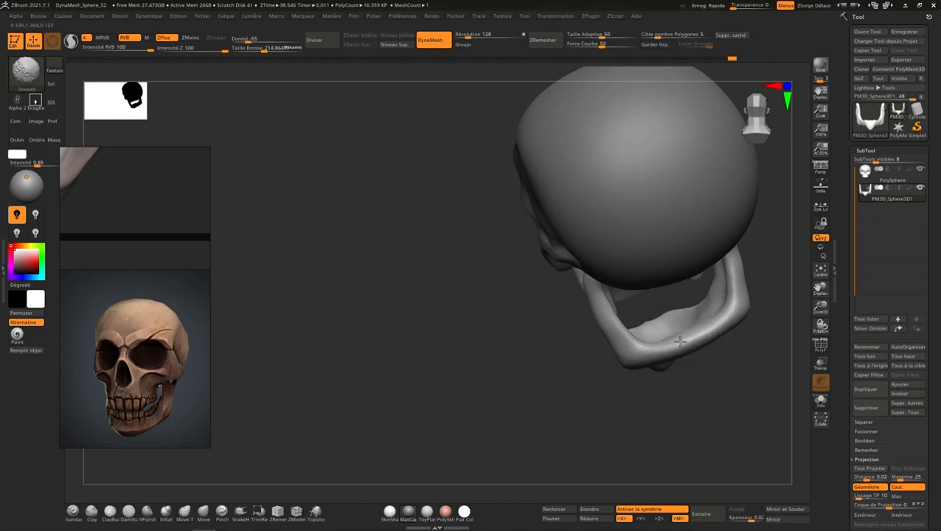
right_click_drag(730, 287, 643, 320)
- Set the DynaMesh resolution to 512 and remesh the jaw
left_click(489, 34)
type("1000")
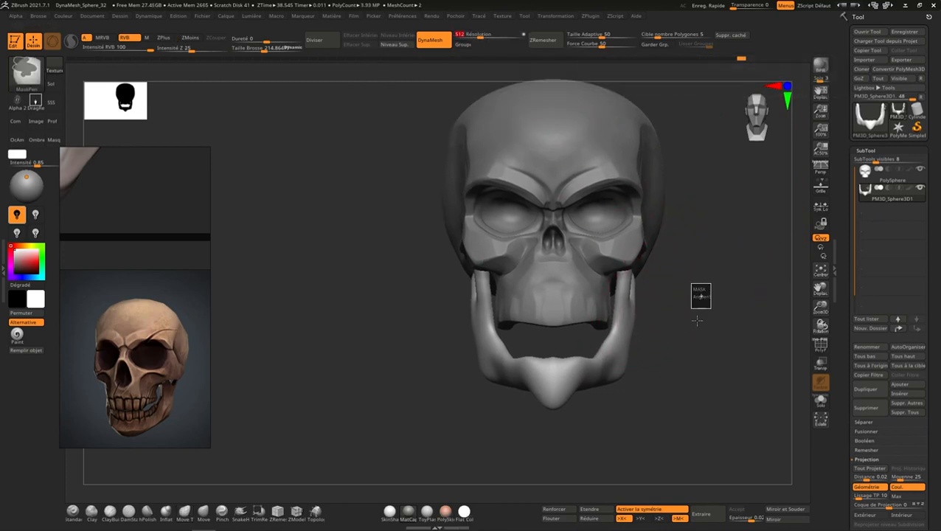
right_click_drag(692, 301, 652, 315)
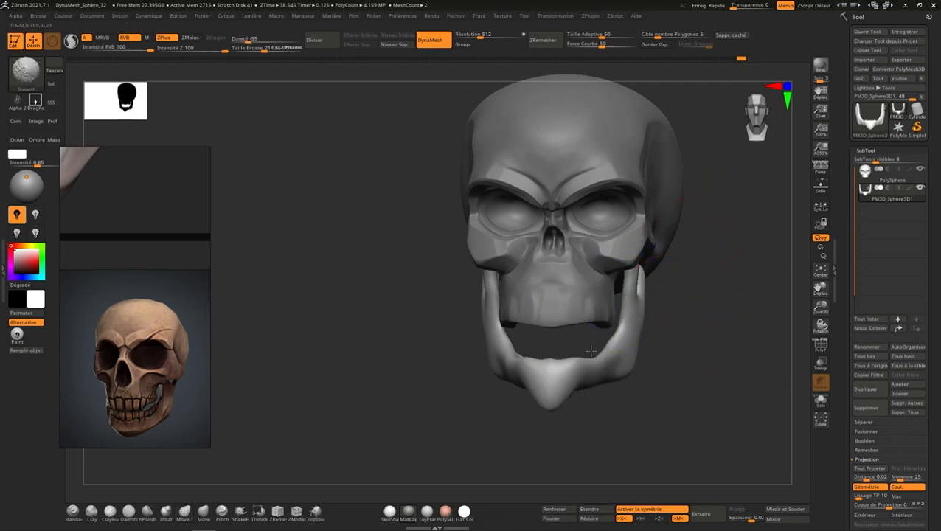
- Examine the jaw's shape and its fit against the skull from the front, below and both sides
right_click_drag(486, 346, 550, 383)
right_click_drag(405, 291, 398, 365)
right_click_drag(363, 393, 374, 361)
right_click_drag(453, 421, 424, 421)
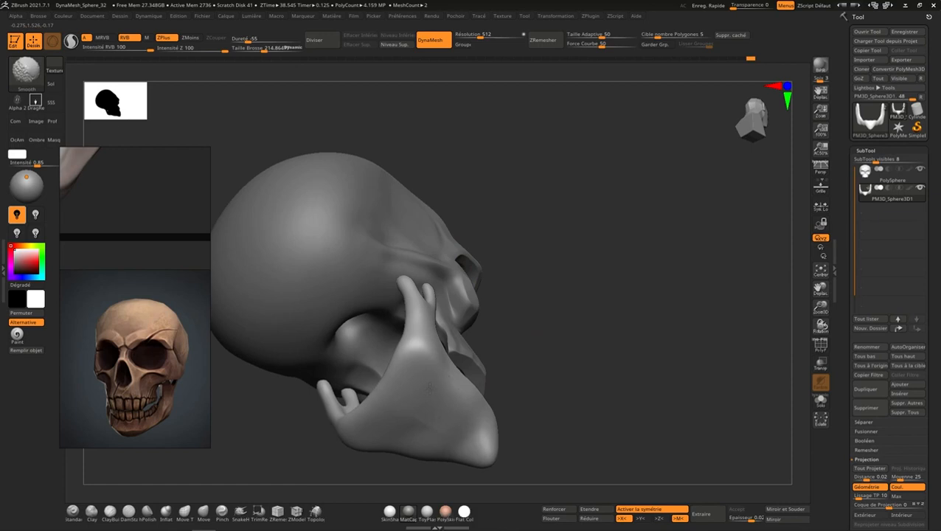
right_click_drag(430, 389, 470, 370)
mouse_move(471, 376)
left_mouse_down("shift")
mouse_move(514, 420)
mouse_move(501, 424)
left_mouse_up("shift")
right_click_drag(501, 425, 512, 424)
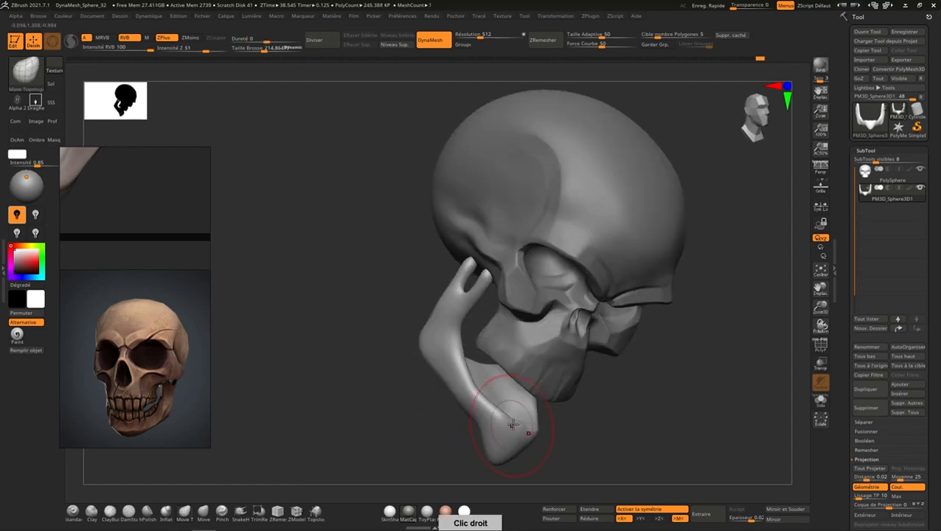
left_click_drag(755, 174, 807, 337)
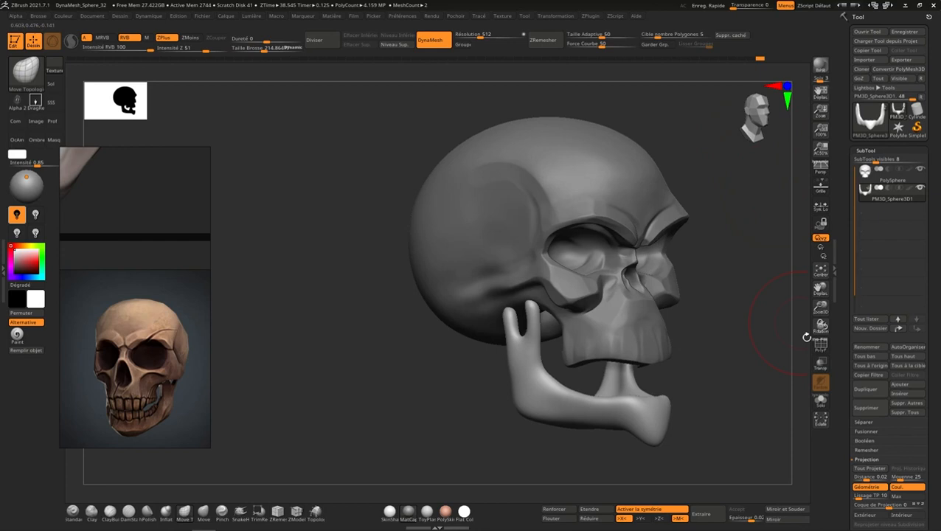
- Isolate the jaw and flatten the tips of the prongs with the hPolish brush
left_click(821, 403)
left_click(752, 139)
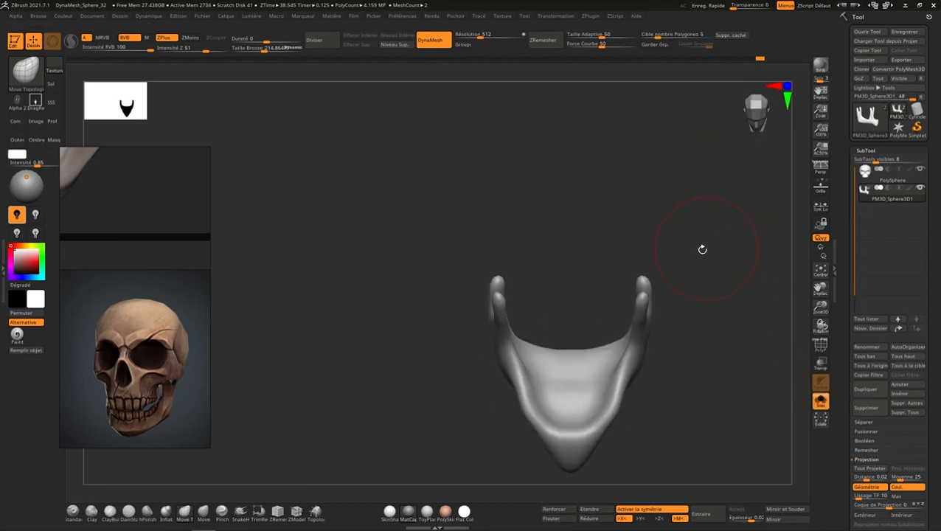
right_click_drag(702, 249, 560, 345)
left_click(148, 510)
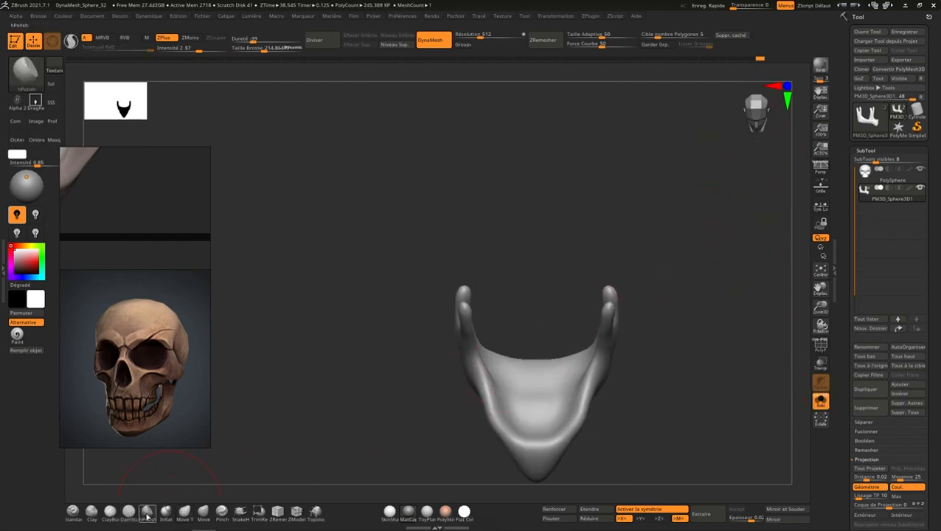
right_click_drag(638, 304, 636, 337)
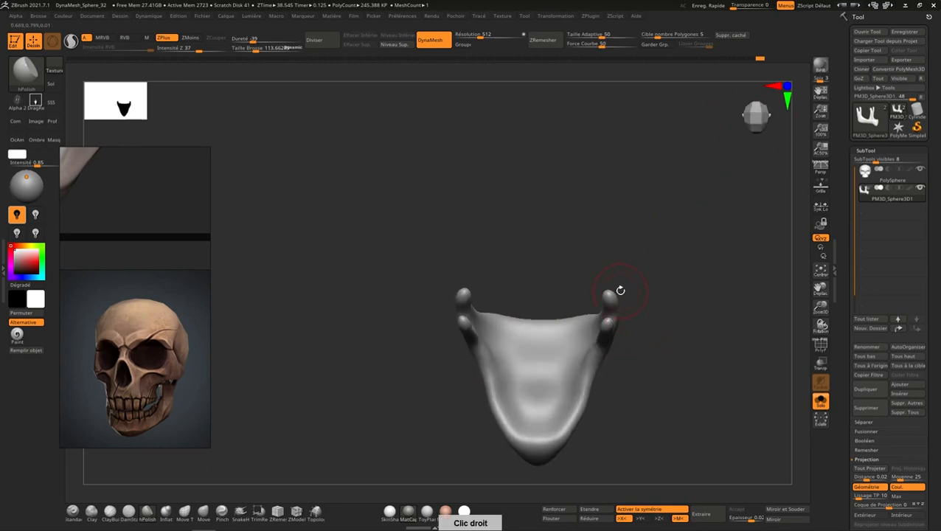
right_click_drag(623, 285, 747, 164)
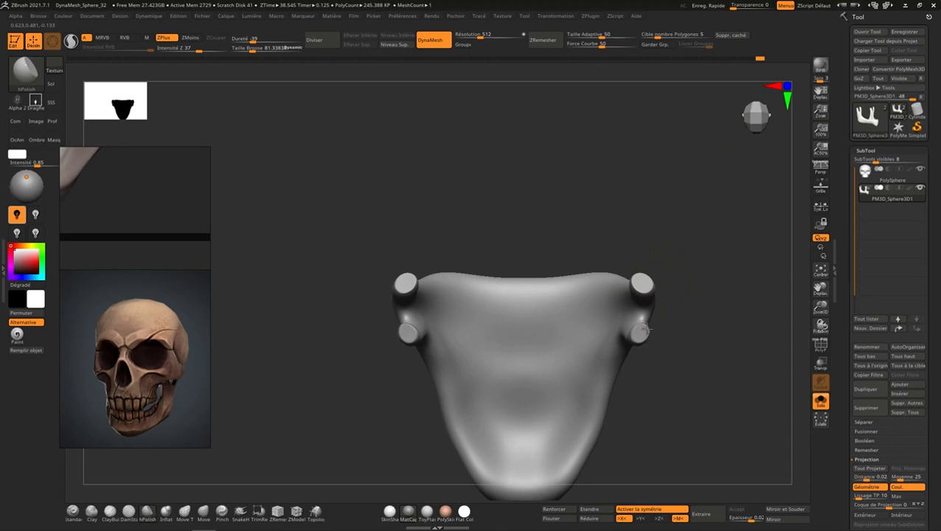
key("shift")
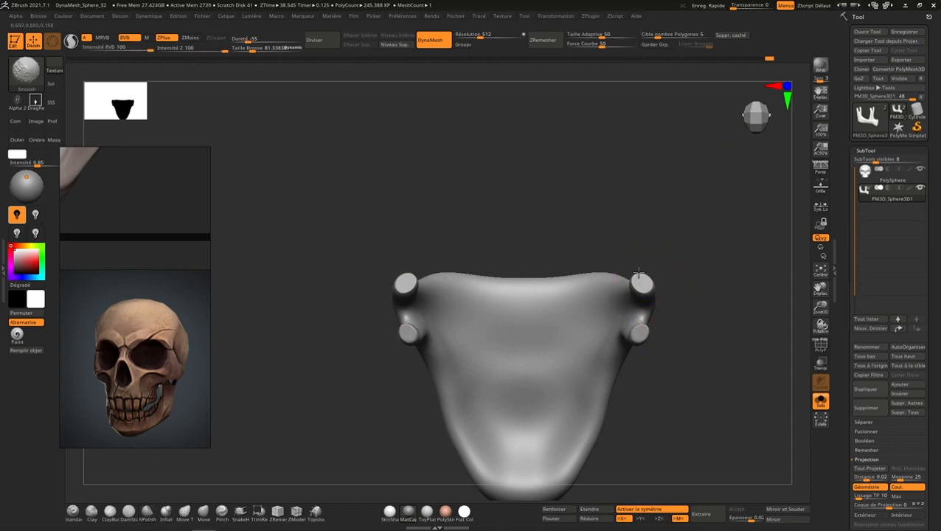
- Flatten the rear edge of the upright branches and the jaw's lower rim with a larger hPolish brush
mouse_move(676, 272)
right_mouse_down()
mouse_move(646, 272)
mouse_move(664, 254)
mouse_move(642, 283)
mouse_move(667, 278)
right_mouse_up()
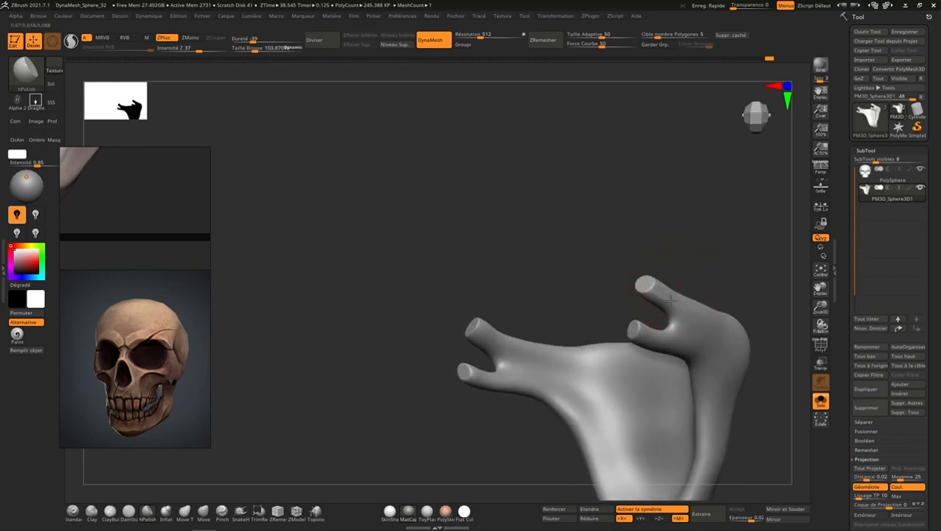
mouse_move(666, 292)
right_mouse_down()
mouse_move(664, 300)
mouse_move(671, 280)
mouse_move(643, 276)
mouse_move(654, 282)
mouse_move(620, 298)
right_mouse_up()
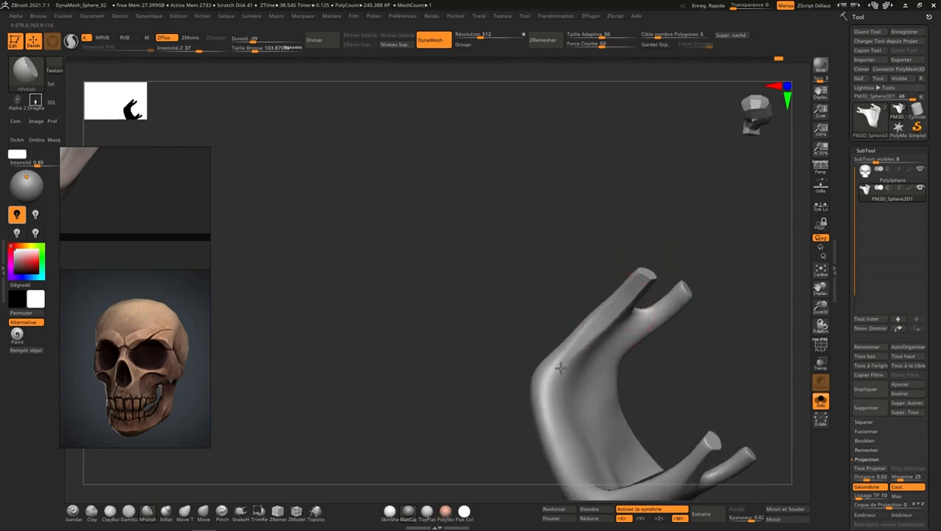
right_click_drag(592, 337, 572, 352)
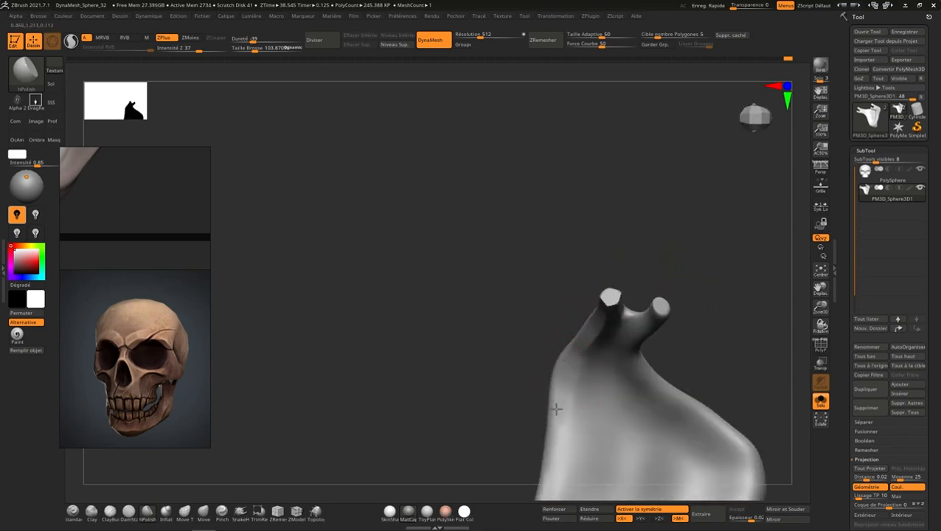
right_click_drag(555, 406, 588, 304)
mouse_move(558, 432)
right_mouse_down()
mouse_move(624, 332)
mouse_move(557, 319)
right_mouse_up()
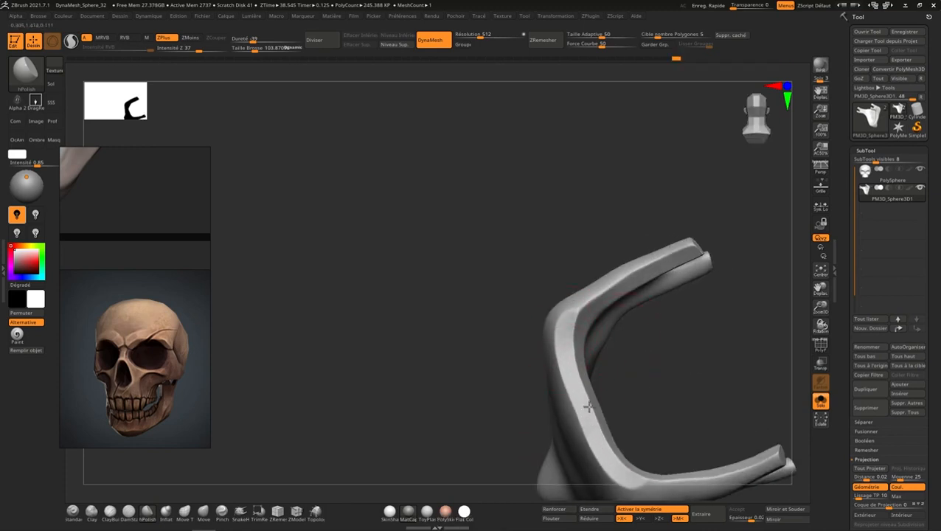
- Polish planes along the outer side of the rear edge and around the jaw corner
right_click_drag(569, 310, 558, 324)
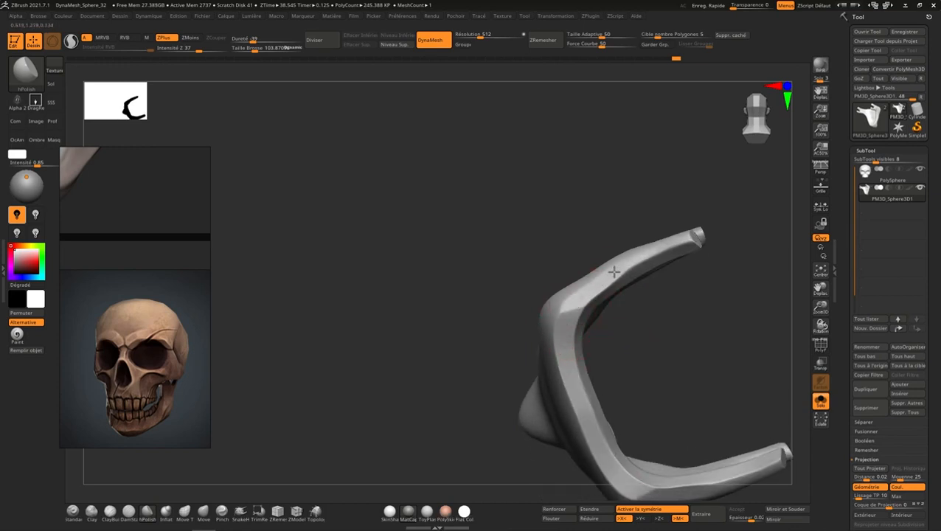
right_click_drag(638, 256, 603, 279)
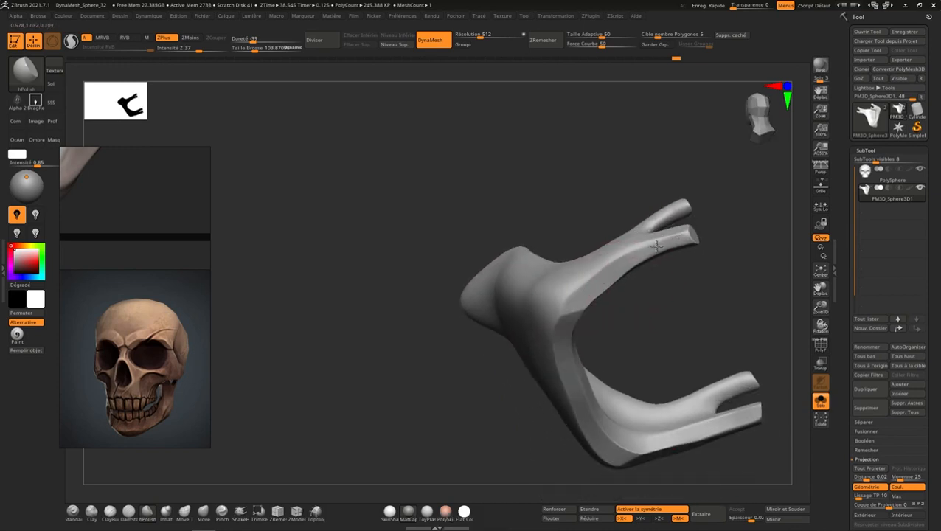
mouse_move(662, 240)
right_mouse_down()
mouse_move(655, 273)
mouse_move(653, 235)
right_mouse_up()
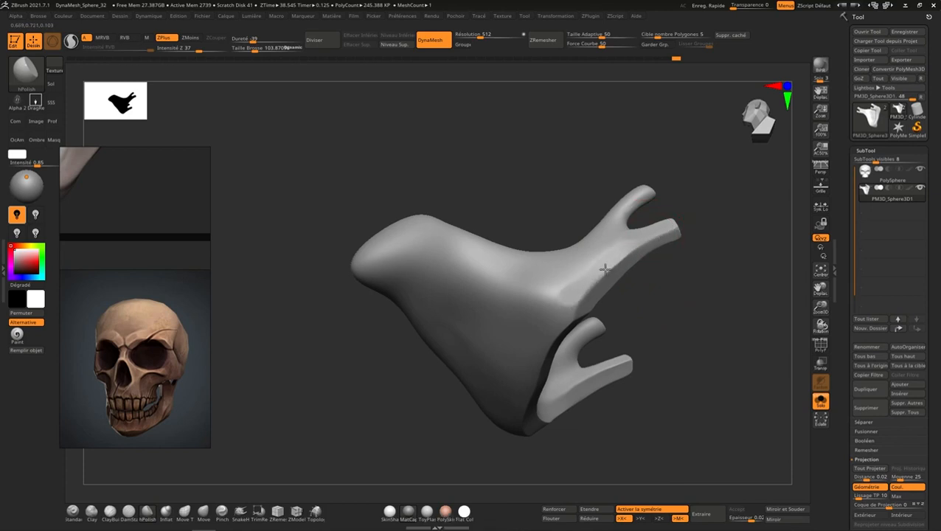
mouse_move(561, 289)
right_mouse_down()
mouse_move(588, 330)
mouse_move(607, 307)
mouse_move(589, 274)
right_mouse_up()
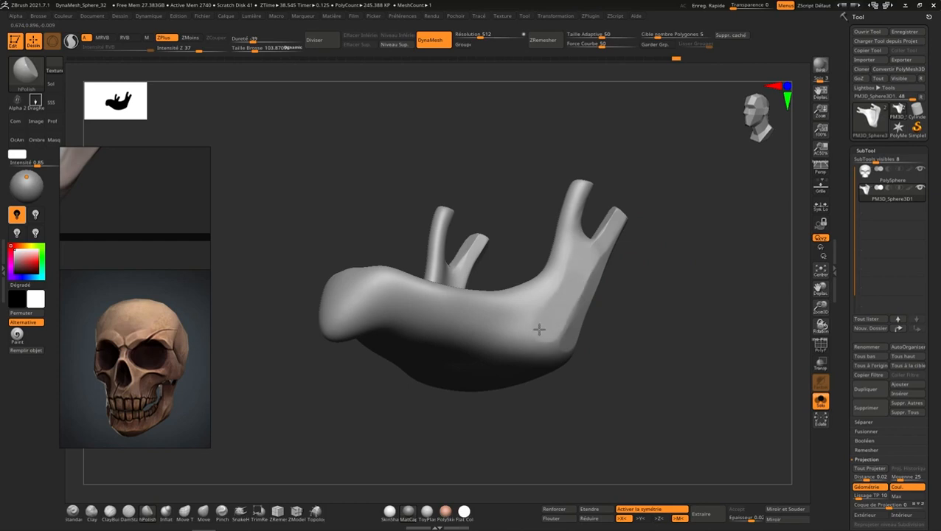
mouse_move(542, 327)
right_mouse_down()
mouse_move(582, 309)
mouse_move(577, 279)
mouse_move(598, 219)
right_mouse_up()
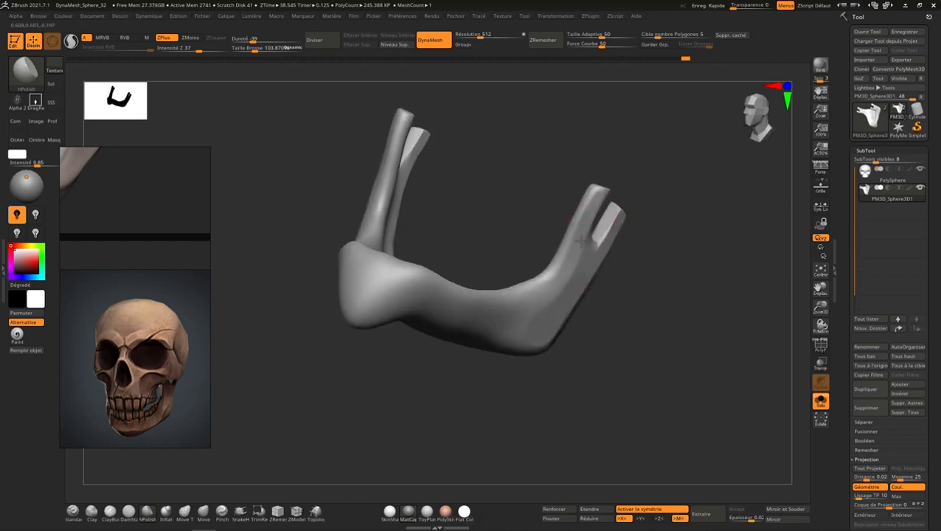
- Flatten the upper rim of the jaw body and polish the front edge of the upright branches
mouse_move(523, 304)
right_mouse_down()
mouse_move(592, 261)
mouse_move(542, 275)
mouse_move(470, 364)
right_mouse_up()
mouse_move(470, 364)
left_mouse_down()
mouse_move(412, 379)
mouse_move(380, 364)
mouse_move(361, 283)
mouse_move(368, 261)
mouse_move(390, 253)
left_mouse_up()
right_click_drag(390, 253, 389, 220)
mouse_move(389, 220)
left_mouse_down()
mouse_move(372, 207)
mouse_move(391, 208)
left_mouse_up()
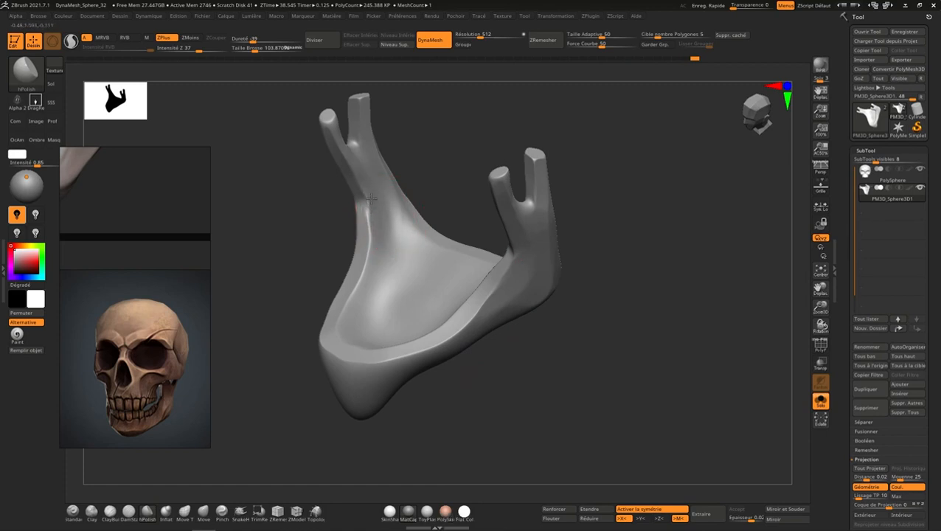
- Sharpen and smooth the rim where it meets the upright branch, using a smaller hPolish brush
mouse_move(372, 193)
right_mouse_down("alt")
mouse_move(404, 290)
mouse_move(433, 315)
mouse_move(421, 358)
mouse_move(420, 336)
right_mouse_up("alt")
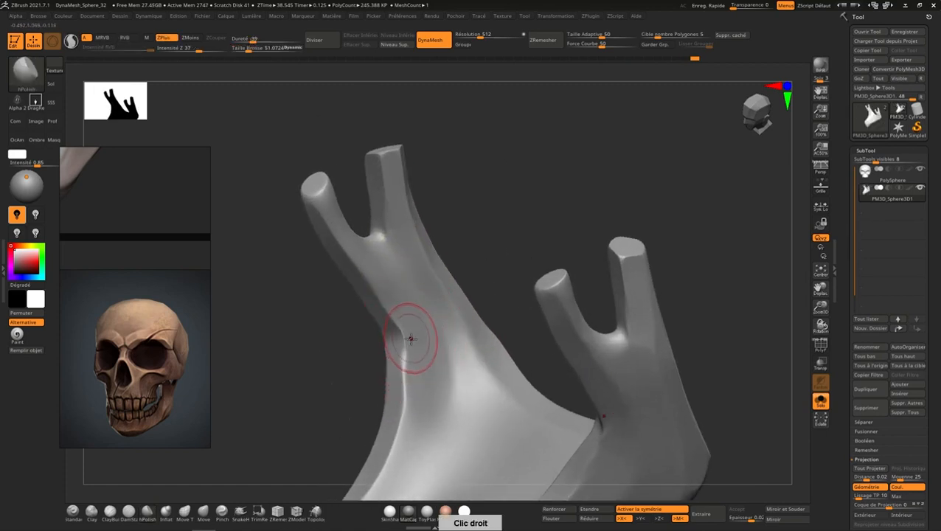
mouse_move(410, 339)
left_mouse_down()
mouse_move(397, 318)
mouse_move(406, 350)
mouse_move(405, 341)
left_mouse_up()
mouse_move(405, 337)
left_mouse_down()
mouse_move(406, 365)
mouse_move(401, 331)
left_mouse_up()
left_click_drag(403, 371, 397, 410)
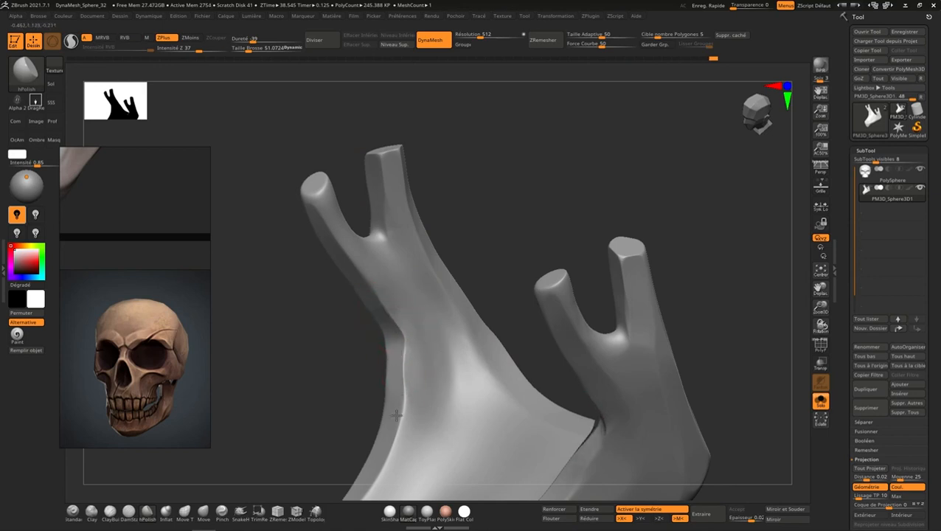
left_click_drag(412, 342, 407, 398, "shift")
- Polish the inner faces of the upright branch and its front prong, varying the hPolish brush size
key("s")
left_click_drag(439, 355, 437, 354)
key("s")
left_click_drag(429, 296, 425, 295)
right_click_drag(451, 292, 405, 285)
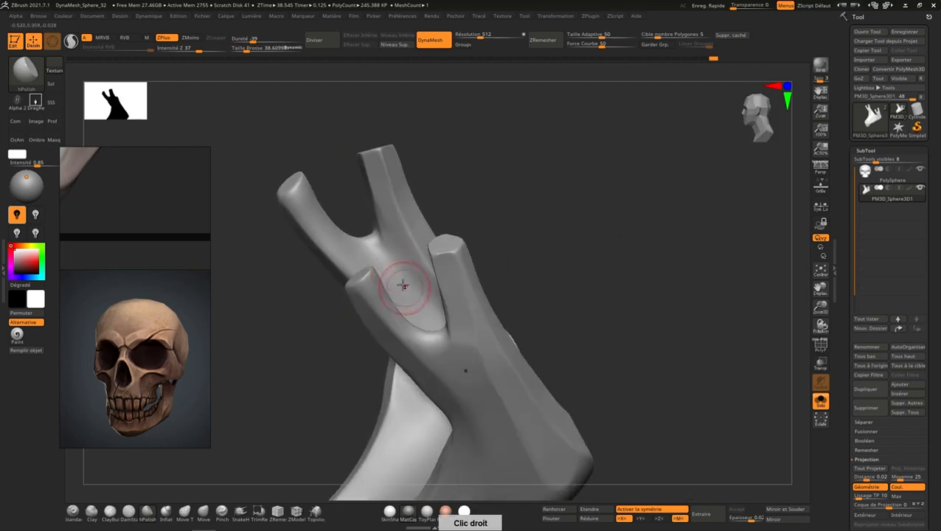
key("s")
left_click_drag(304, 210, 313, 210)
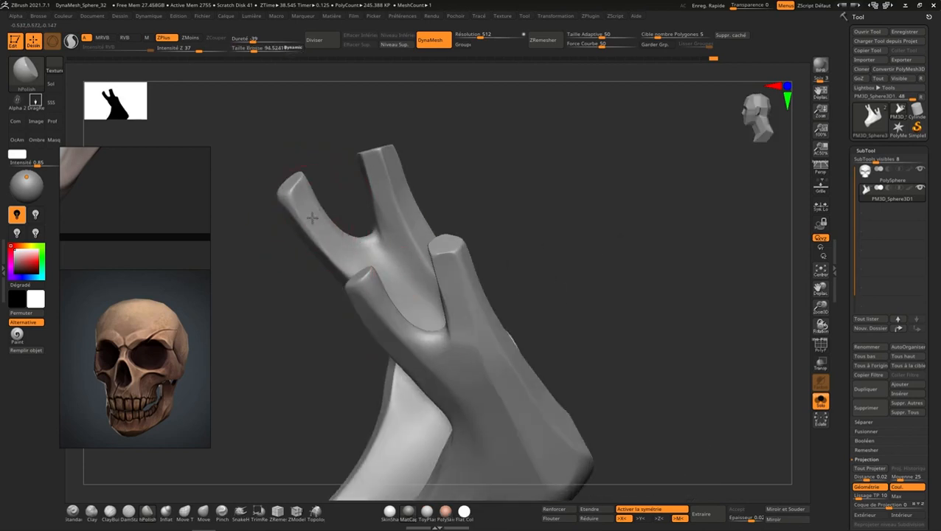
right_click_drag(342, 252, 382, 267)
- Smooth and flatten the inner side of the notch between the two prongs
mouse_move(382, 267)
left_mouse_down("shift")
mouse_move(359, 240)
mouse_move(359, 252)
mouse_move(388, 239)
mouse_move(384, 226)
mouse_move(377, 232)
left_mouse_up("shift")
key("s")
right_click_drag(377, 232, 387, 232)
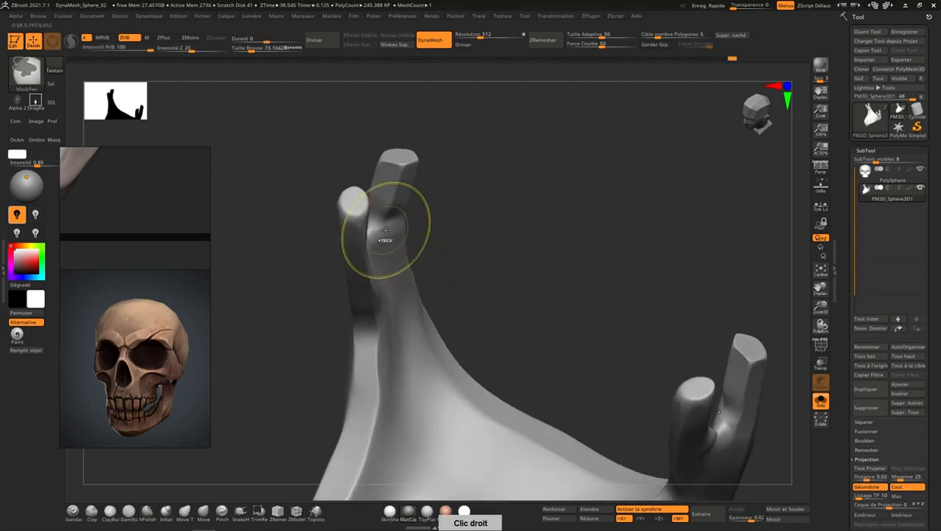
left_click_drag(387, 232, 385, 224, "shift")
right_click_drag(386, 224, 382, 231)
key("s")
left_click_drag(380, 234, 372, 240)
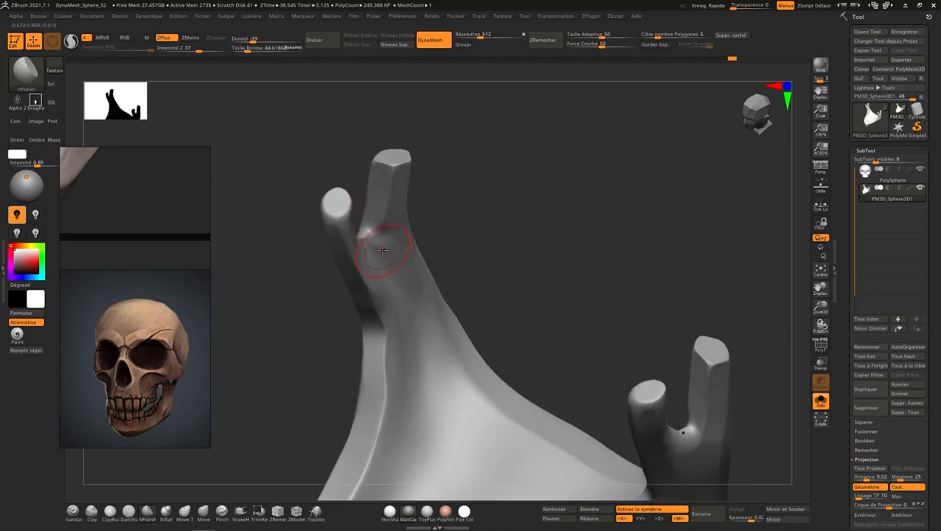
- Polish and smooth the base of the notch between the two prongs, using a smaller hPolish brush
right_click_drag(382, 250, 378, 231)
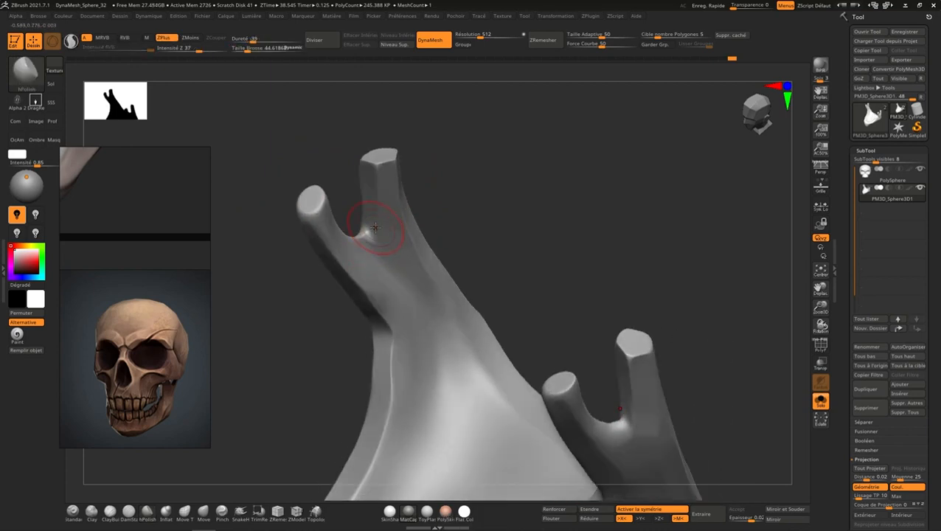
key("s")
left_click_drag(375, 229, 371, 231)
left_click_drag(367, 240, 363, 240, "shift")
key("s")
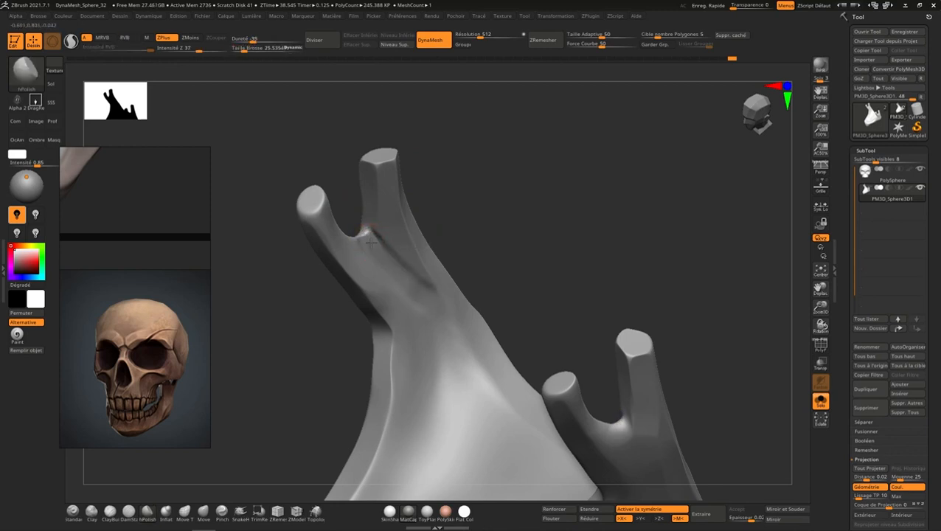
key("shift")
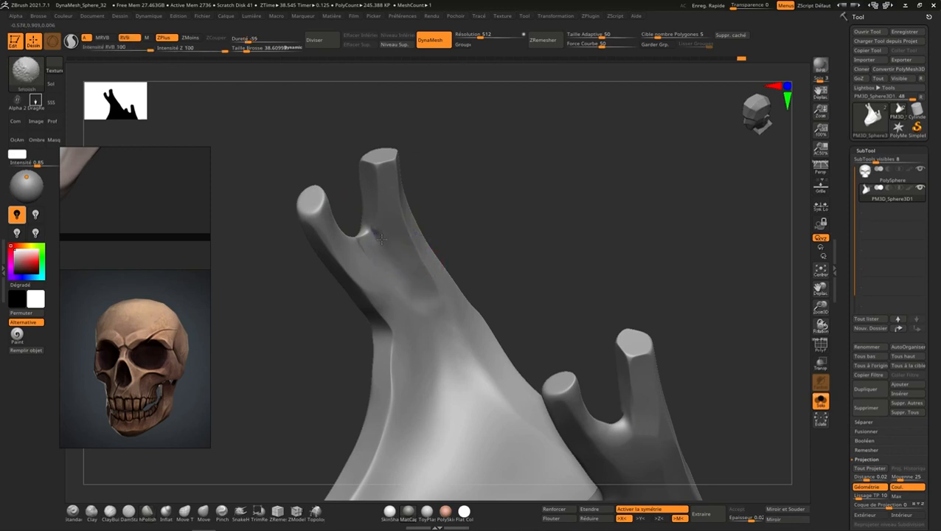
right_click_drag(411, 253, 465, 398)
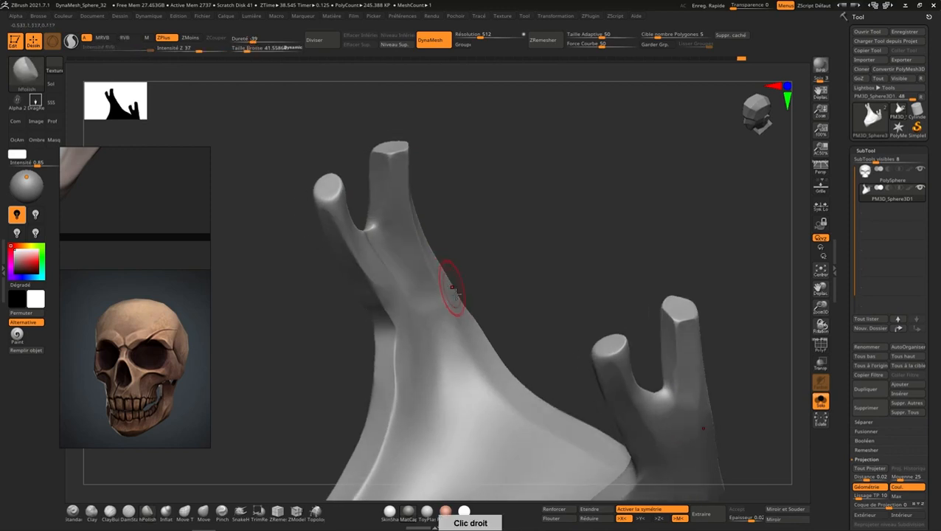
- Even out the inner surface of the jaw body and its inner rim with a larger hPolish brush
mouse_move(466, 362)
right_mouse_down()
mouse_move(491, 379)
mouse_move(490, 352)
mouse_move(453, 332)
mouse_move(560, 420)
mouse_move(537, 366)
mouse_move(506, 332)
mouse_move(508, 305)
mouse_move(470, 267)
mouse_move(464, 273)
right_mouse_up()
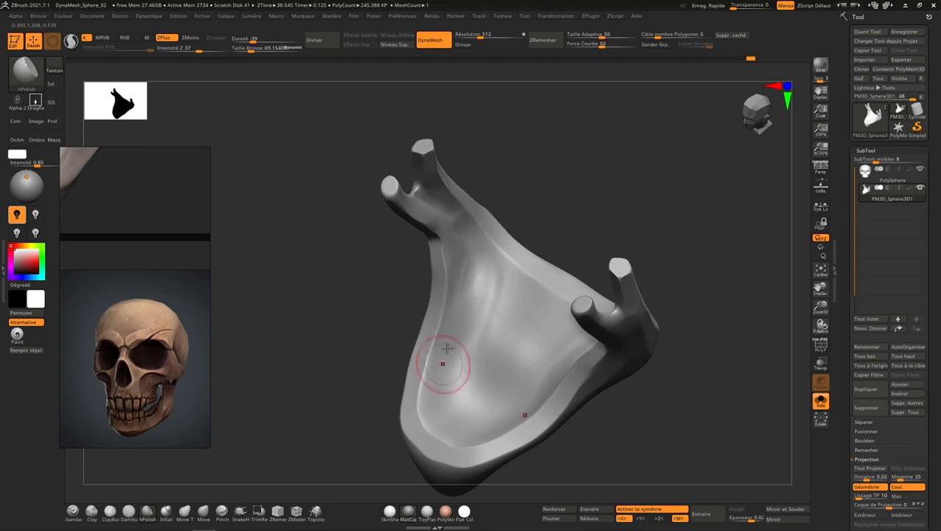
right_click_drag(438, 419, 448, 409)
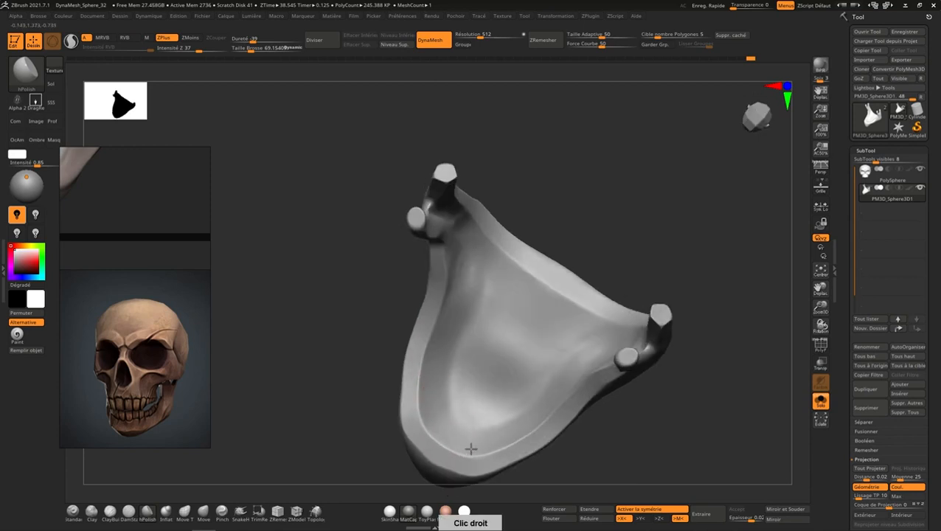
mouse_move(455, 403)
left_mouse_down()
mouse_move(465, 295)
mouse_move(447, 413)
mouse_move(528, 394)
mouse_move(493, 384)
mouse_move(519, 342)
mouse_move(479, 317)
mouse_move(458, 389)
mouse_move(498, 399)
left_mouse_up()
right_click_drag(498, 399, 558, 314)
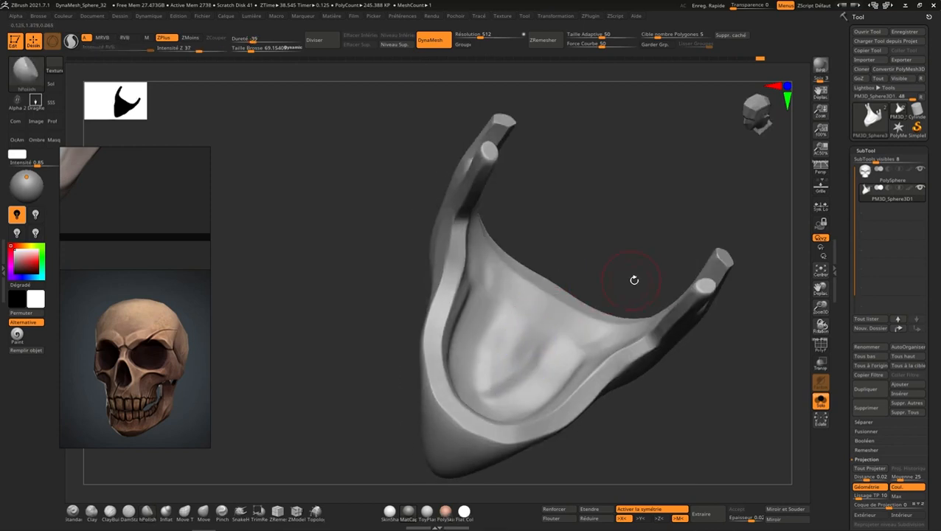
right_click_drag(632, 279, 653, 309)
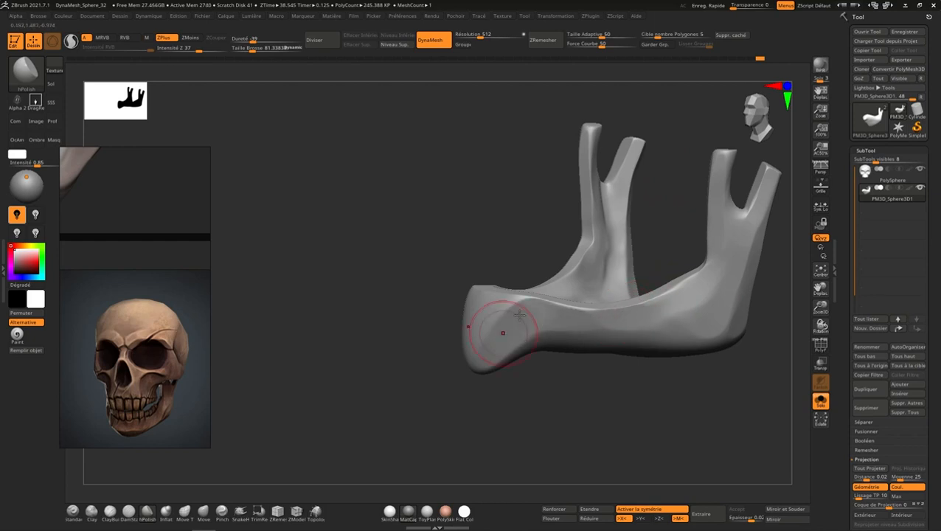
- Flatten the front and side planes of the chin with hPolish
right_click_drag(519, 316, 531, 316)
mouse_move(477, 341)
right_mouse_down()
mouse_move(483, 327)
mouse_move(470, 314)
mouse_move(473, 365)
mouse_move(468, 295)
mouse_move(448, 280)
mouse_move(504, 294)
mouse_move(495, 307)
right_mouse_up()
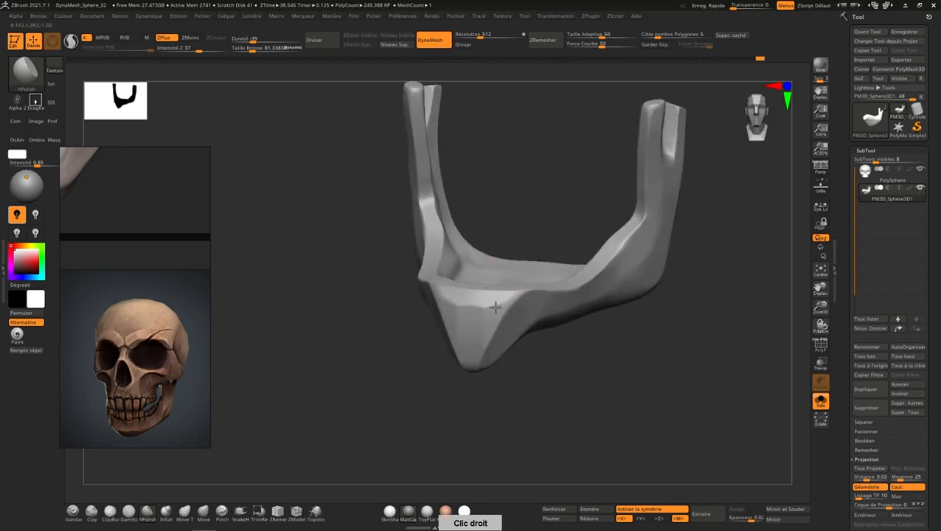
mouse_move(487, 338)
right_mouse_down()
mouse_move(525, 299)
mouse_move(498, 346)
mouse_move(533, 336)
mouse_move(504, 299)
right_mouse_up()
mouse_move(487, 351)
right_mouse_down()
mouse_move(485, 364)
mouse_move(514, 321)
mouse_move(432, 338)
right_mouse_up()
mouse_move(477, 365)
right_mouse_down()
mouse_move(492, 357)
mouse_move(478, 340)
mouse_move(487, 364)
mouse_move(480, 350)
right_mouse_up()
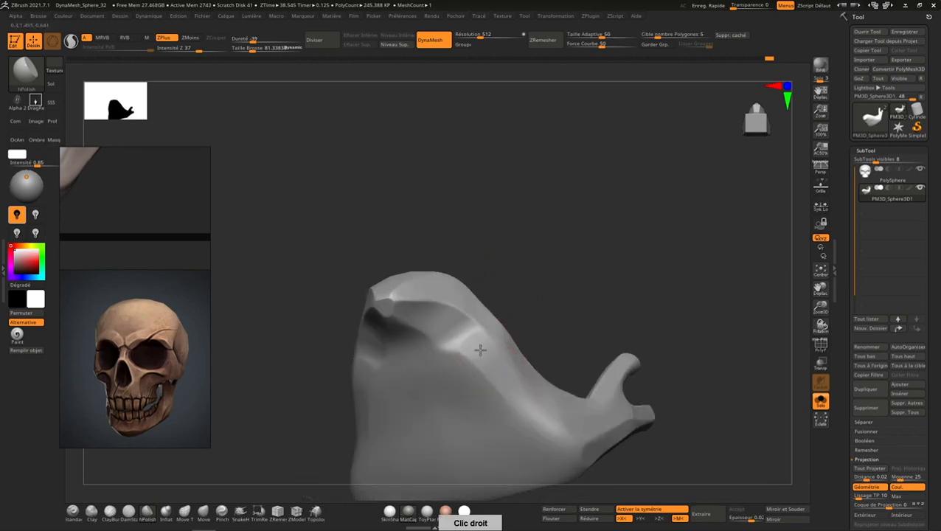
- Polish the beveled lower edge along the underside of the jaw body
mouse_move(480, 351)
left_mouse_down()
mouse_move(572, 441)
mouse_move(466, 334)
left_mouse_up()
right_click_drag(465, 334, 490, 331)
left_click_drag(449, 352, 472, 402)
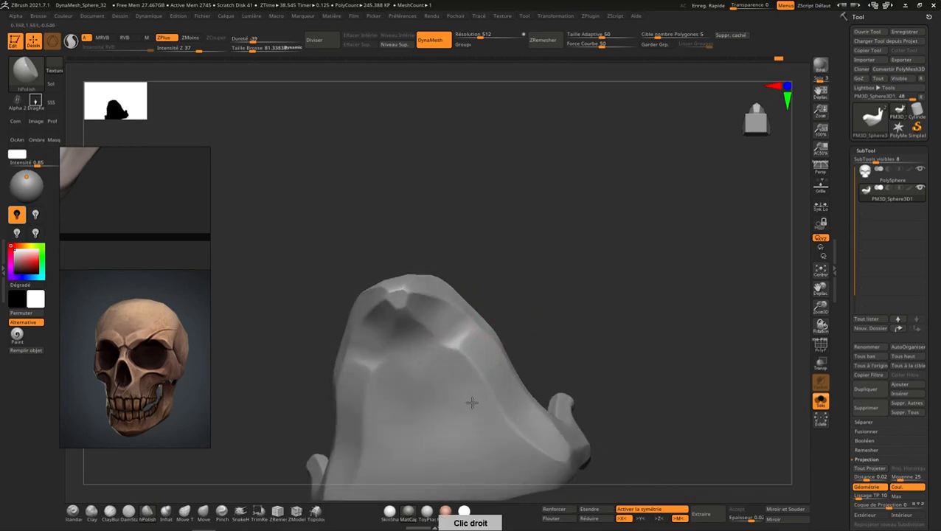
right_click_drag(538, 454, 438, 320)
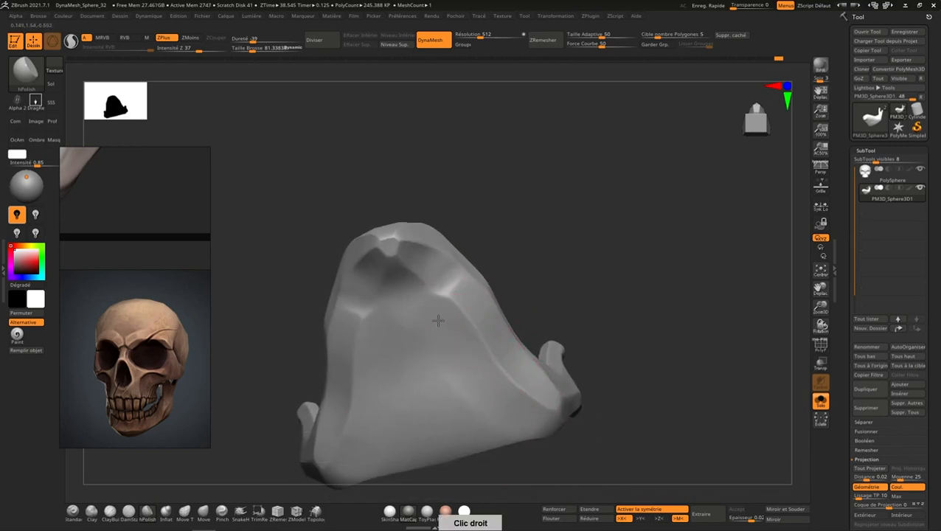
- Flatten the hollow beneath the chin and polish the middle of the jaw's underside
left_click(398, 283)
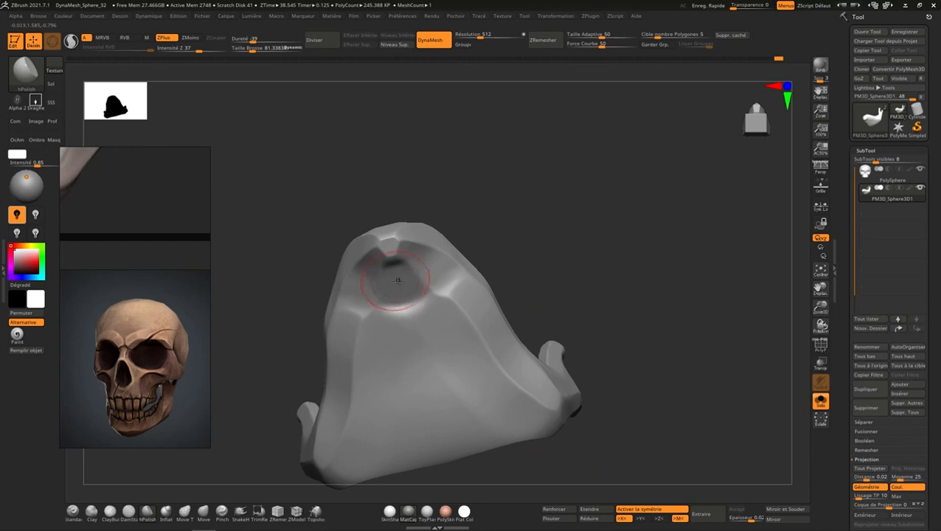
left_click_drag(397, 280, 394, 317)
mouse_move(379, 350)
left_mouse_down()
mouse_move(405, 311)
mouse_move(399, 422)
left_mouse_up()
left_click_drag(427, 362, 435, 432)
mouse_move(424, 362)
left_mouse_down()
mouse_move(422, 394)
mouse_move(383, 346)
mouse_move(380, 399)
left_mouse_up()
mouse_move(375, 440)
right_mouse_down()
mouse_move(689, 212)
mouse_move(710, 184)
mouse_move(620, 275)
mouse_move(647, 263)
mouse_move(601, 280)
right_mouse_up()
- Show the skull with the jaw again and reshape the jaw's rear corners with a large Move brush
left_click(758, 134)
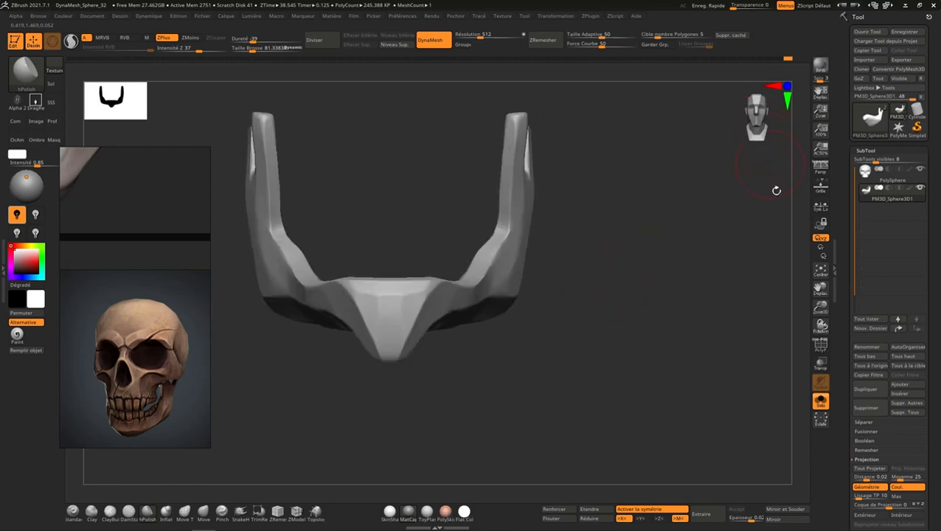
left_click(820, 400)
right_click_drag(656, 384, 622, 307)
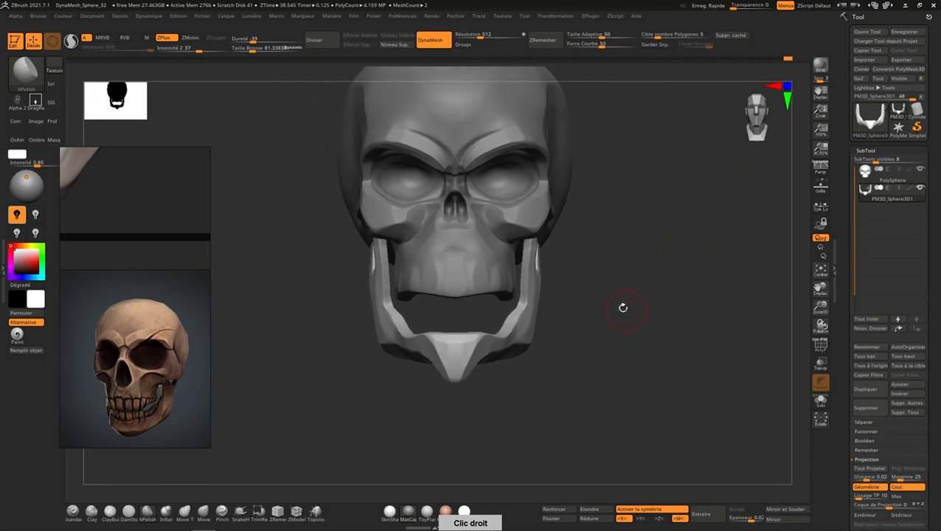
left_click(201, 513)
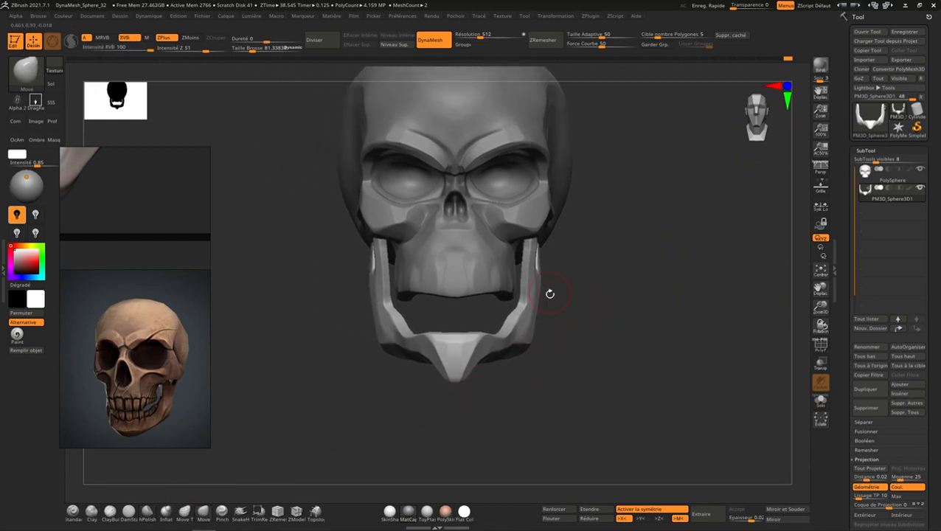
key("s")
mouse_move(549, 294)
left_mouse_down()
mouse_move(561, 295)
mouse_move(535, 301)
mouse_move(529, 353)
left_mouse_up()
right_click_drag(533, 351, 527, 322)
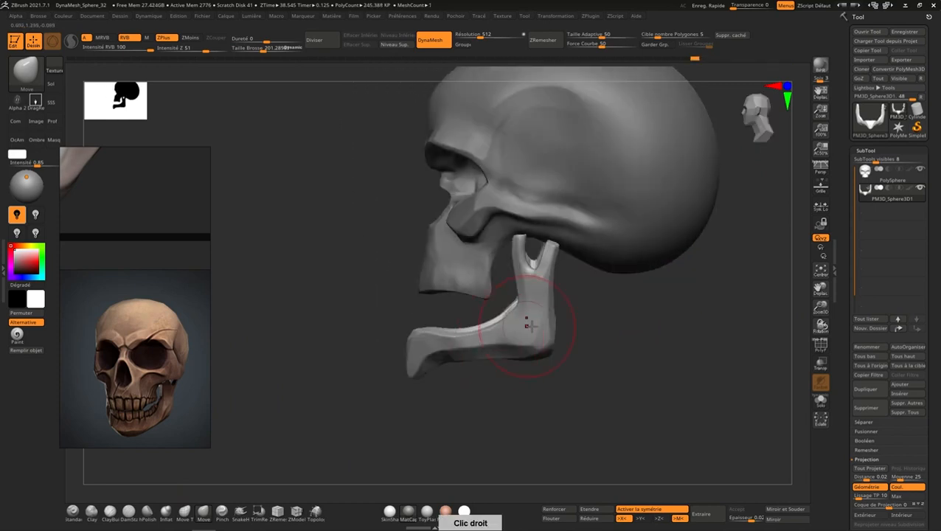
- Pull the rear corners of the jaw into a more pronounced angle with an enlarged Move brush
mouse_move(590, 292)
right_mouse_down()
mouse_move(559, 326)
mouse_move(605, 349)
right_mouse_up()
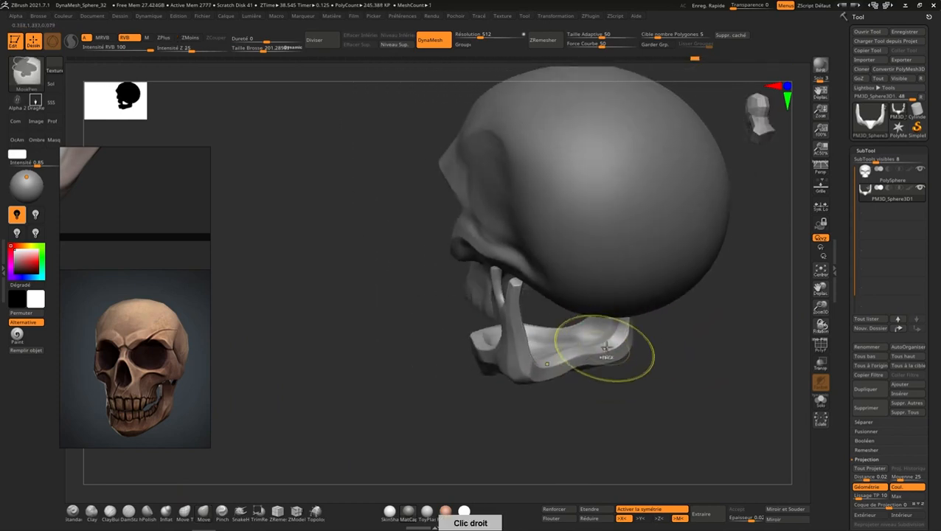
key("s")
left_click_drag(596, 365, 603, 366)
mouse_move(604, 366)
right_mouse_down()
mouse_move(627, 349)
mouse_move(610, 341)
right_mouse_up()
left_click_drag(601, 348, 608, 341)
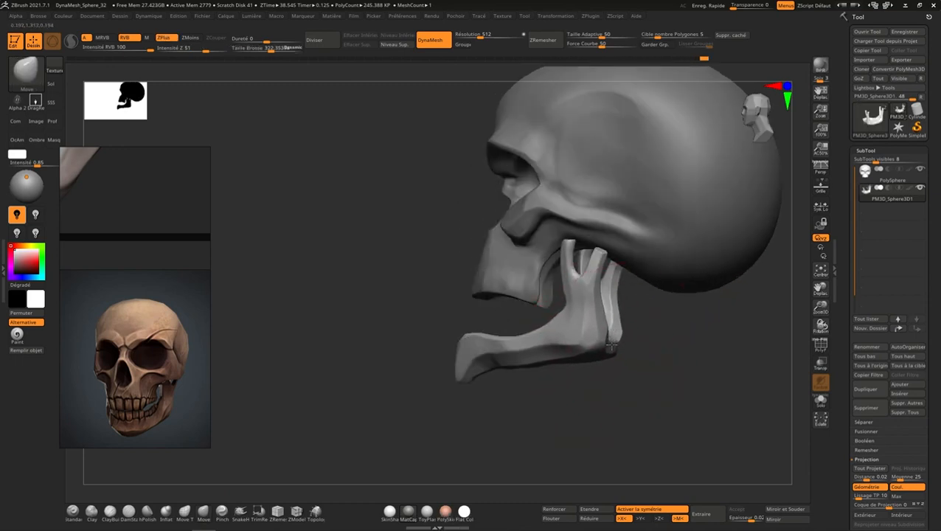
right_click_drag(608, 341, 633, 330)
mouse_move(573, 360)
right_mouse_down()
mouse_move(714, 220)
mouse_move(693, 255)
mouse_move(640, 297)
right_mouse_up()
- Raise the front rim of the jaw above the chin with a smaller Move brush
key("s")
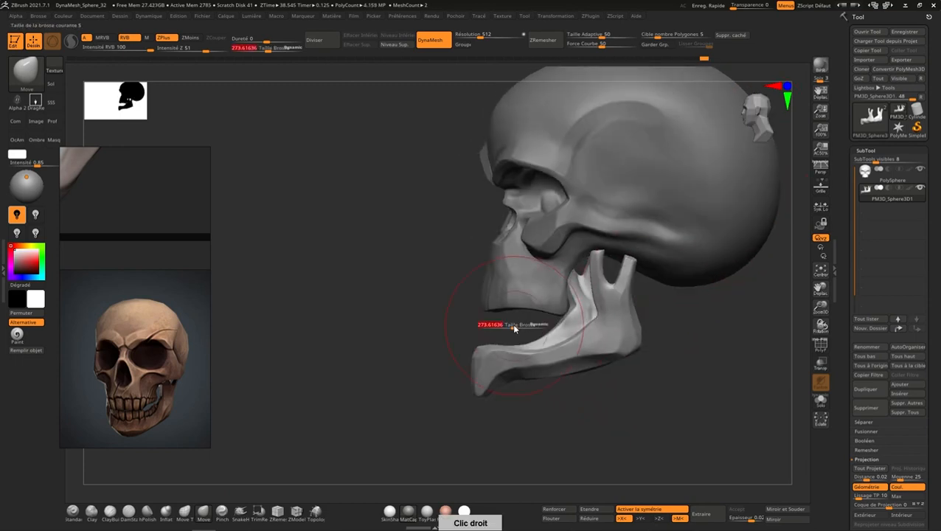
left_click_drag(513, 328, 505, 328)
right_click_drag(502, 330, 500, 340)
key("s")
left_click_drag(500, 341, 484, 345)
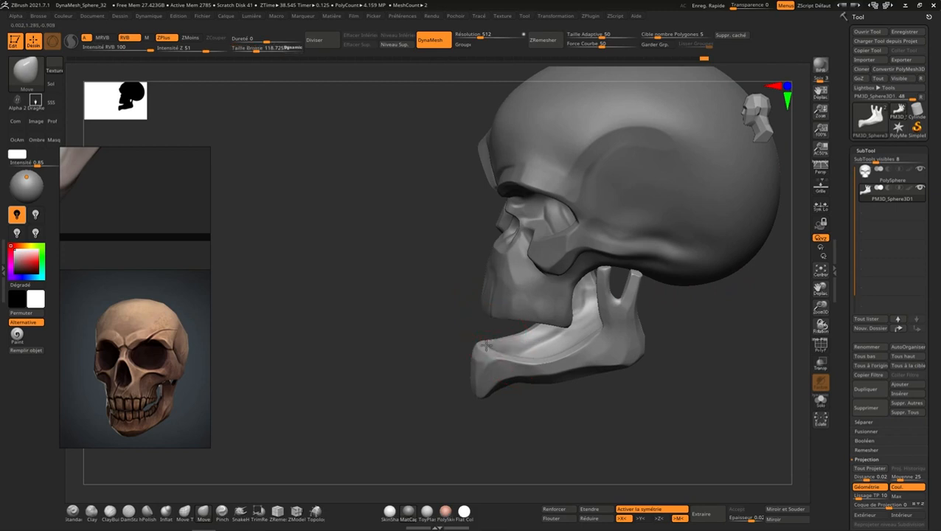
mouse_move(487, 338)
right_mouse_down()
mouse_move(474, 342)
mouse_move(477, 355)
mouse_move(600, 300)
mouse_move(649, 303)
right_mouse_up()
- Select the skull and raise the lower edge of its upper jaw with the Move brush
key("s")
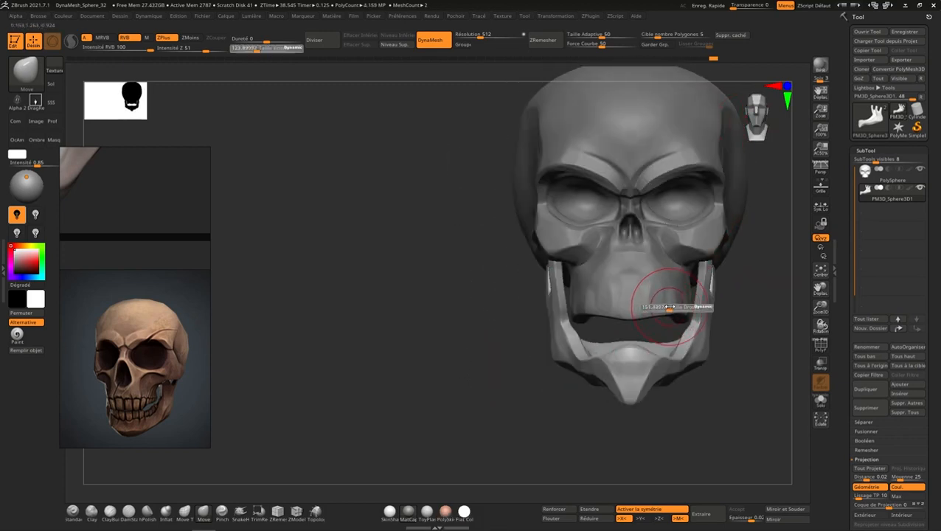
left_click(654, 299, "alt")
key("s")
left_click_drag(650, 305, 690, 315)
key("s")
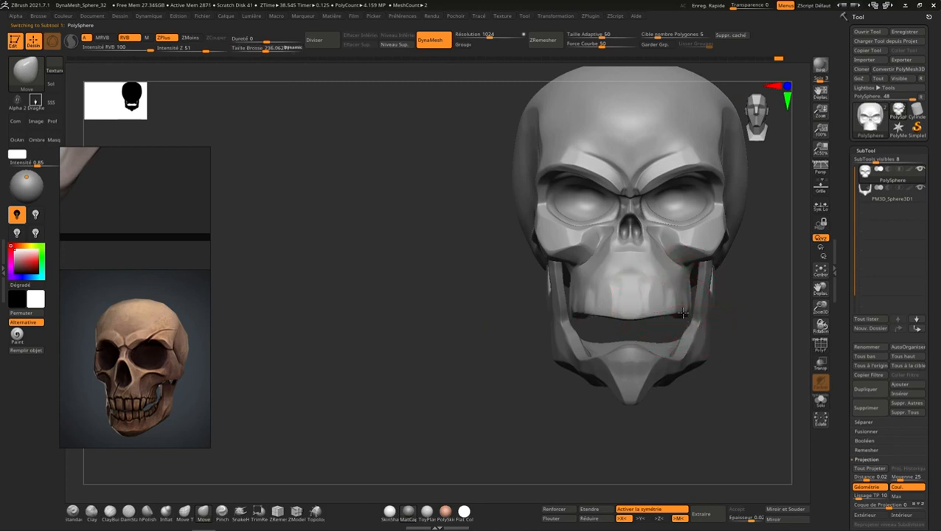
left_click_drag(637, 318, 635, 305)
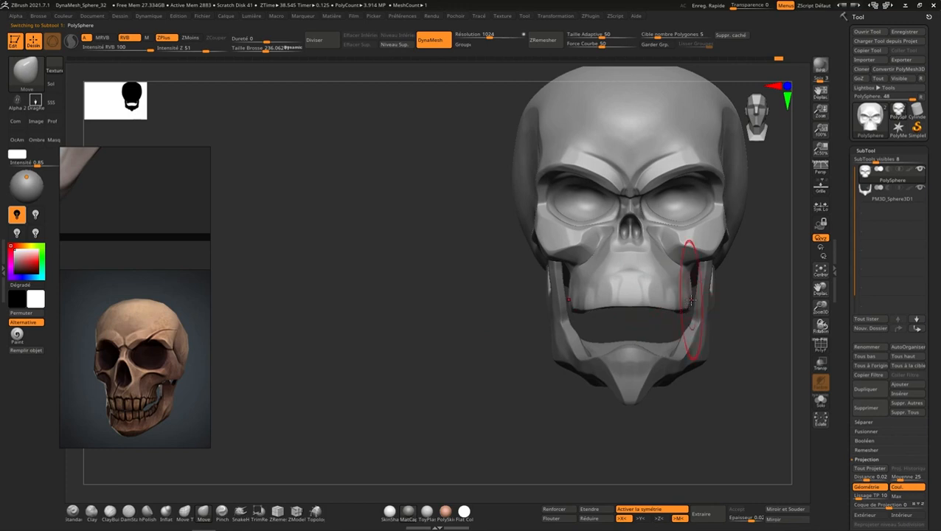
- Reselect the lower jaw and adjust its upright branches and rear corners with the Move brush
left_click(701, 324, "alt")
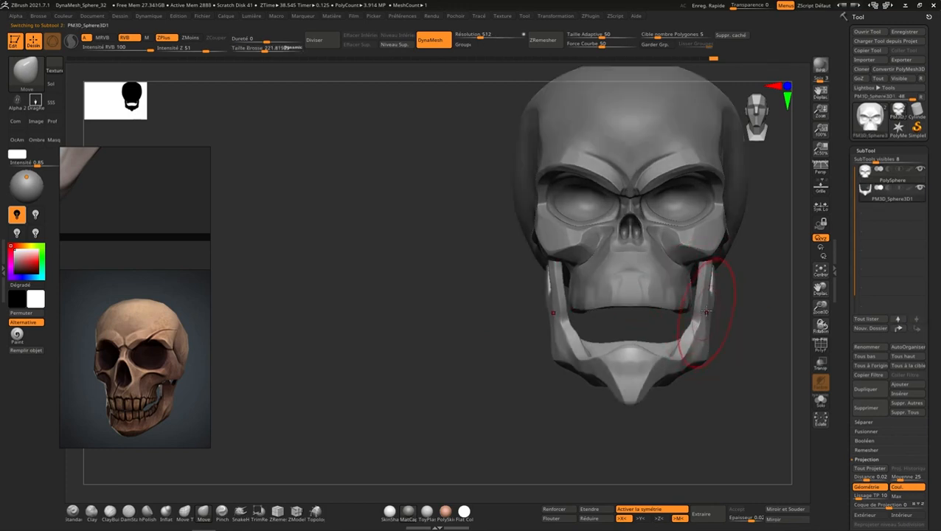
right_click_drag(707, 294, 694, 297)
left_click_drag(690, 296, 686, 295)
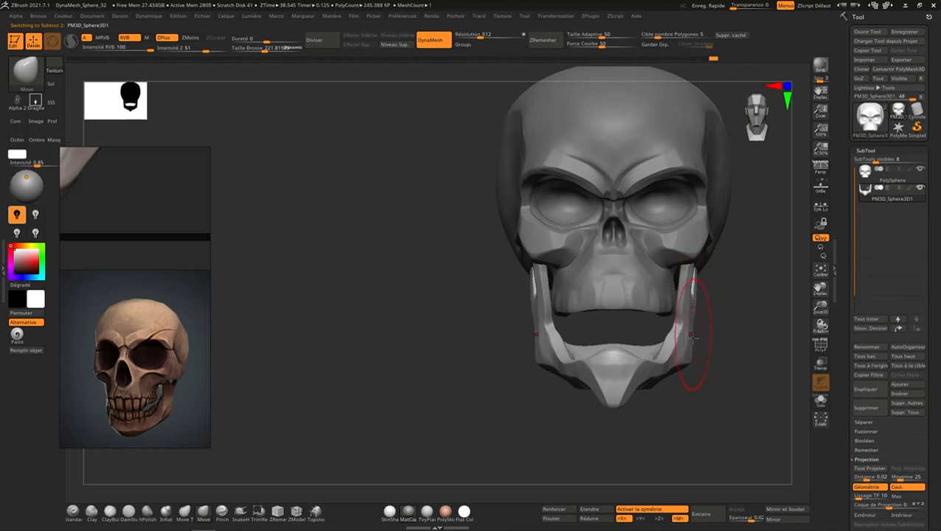
right_click_drag(691, 344, 760, 162)
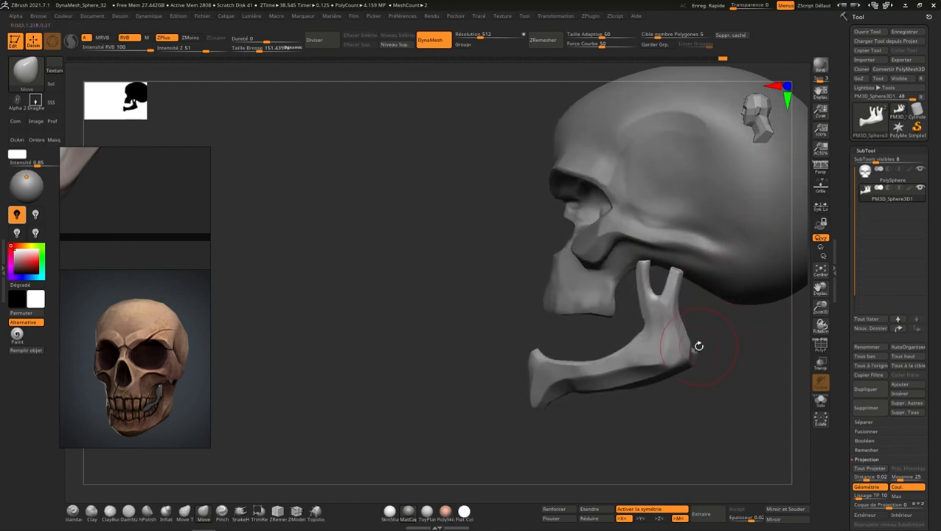
mouse_move(693, 345)
right_mouse_down()
mouse_move(694, 170)
mouse_move(760, 135)
mouse_move(665, 313)
mouse_move(660, 347)
mouse_move(696, 357)
mouse_move(710, 384)
right_mouse_up()
- Build up volume on the upper front of the chin with ClayBuildup and smooth it
left_click(110, 510)
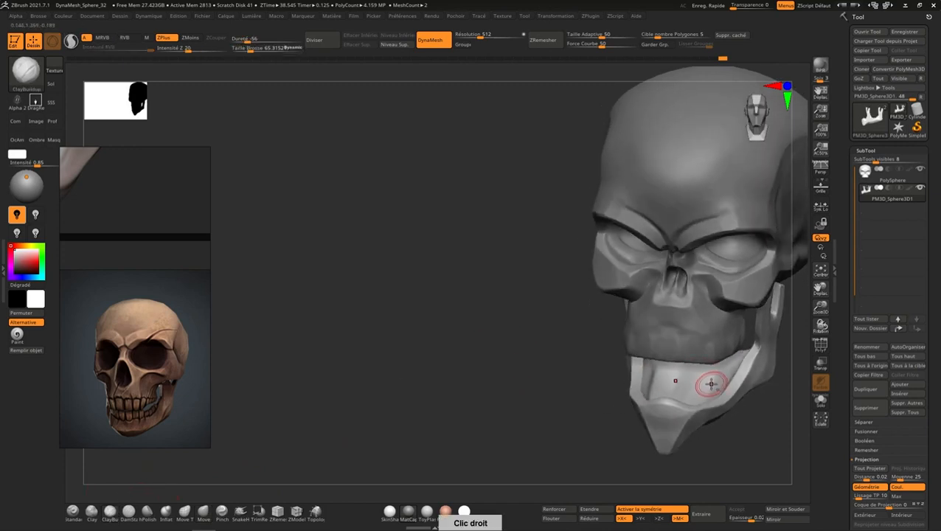
right_click_drag(275, 491, 145, 508)
left_click(767, 123)
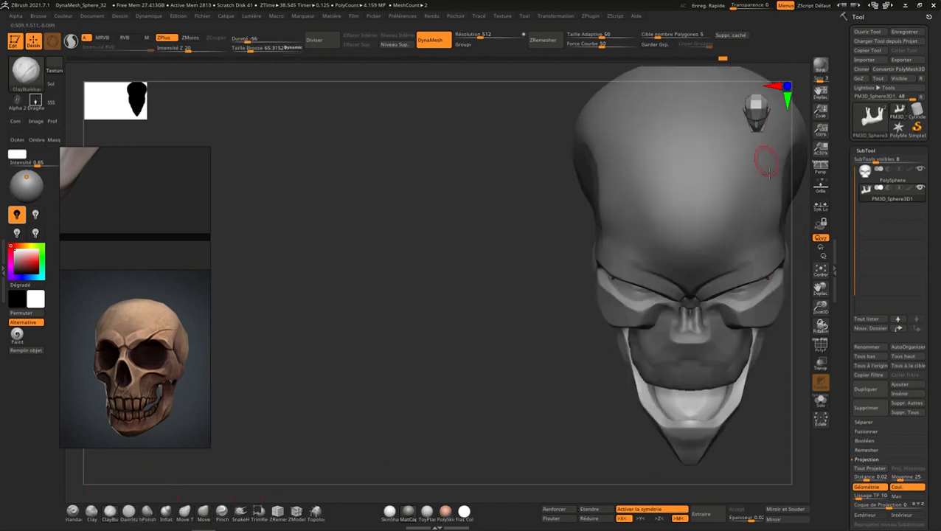
mouse_move(708, 308)
right_mouse_down()
mouse_move(628, 325)
mouse_move(621, 398)
mouse_move(603, 388)
right_mouse_up()
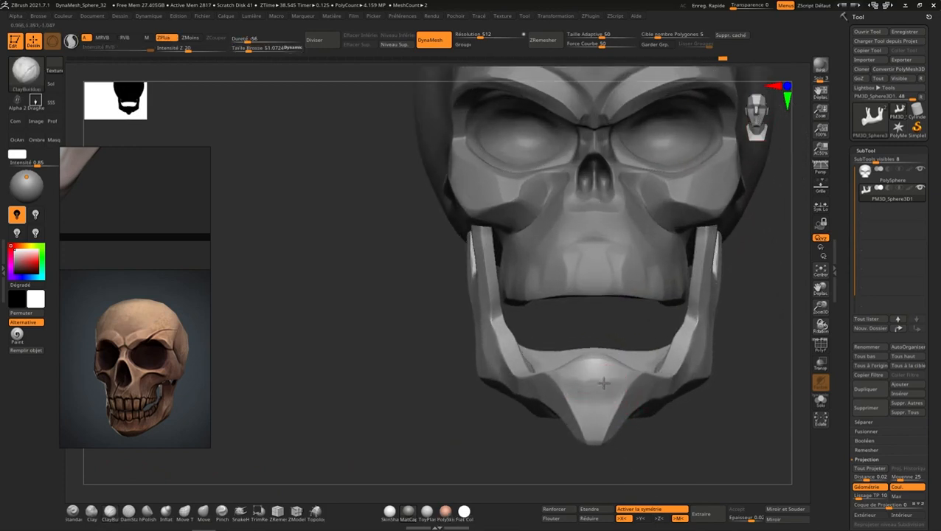
mouse_move(614, 358)
left_mouse_down("shift")
mouse_move(599, 380)
mouse_move(608, 377)
left_mouse_up("shift")
- Carve vertical tooth-root grooves into the front of the chin with DamStandard
left_click(128, 511)
key("s")
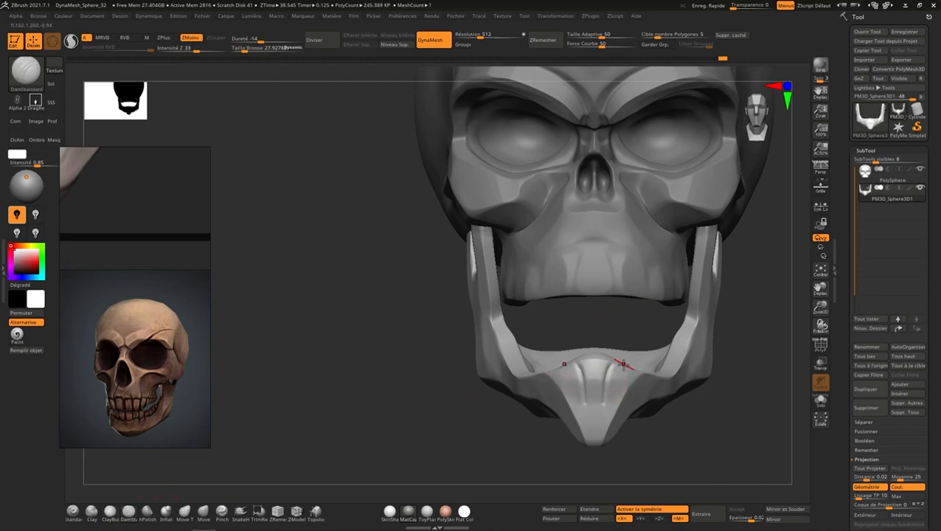
right_click_drag(623, 363, 657, 359)
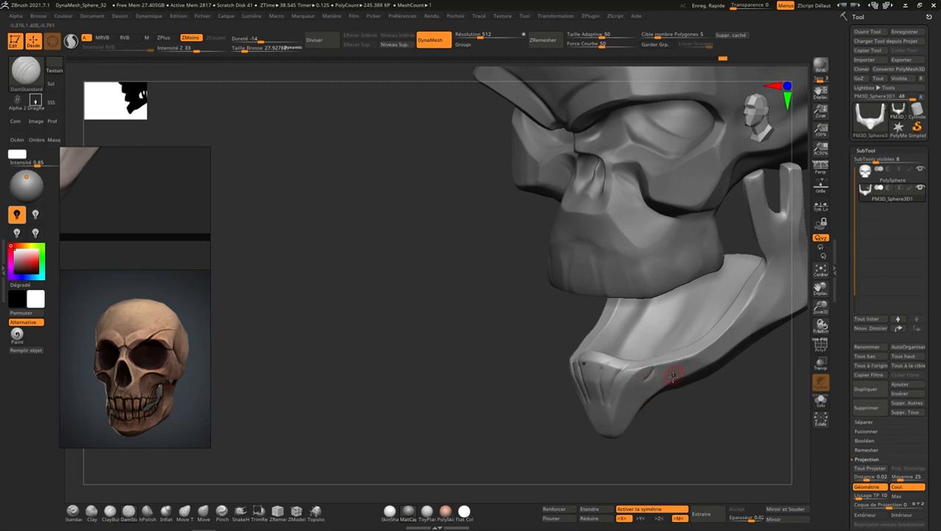
- Carve shallow tooth-root grooves along the side of the lower jaw with DamStandard and smooth them
mouse_move(672, 376)
right_mouse_down()
mouse_move(659, 359)
mouse_move(627, 360)
mouse_move(710, 336)
mouse_move(690, 359)
mouse_move(687, 343)
right_mouse_up()
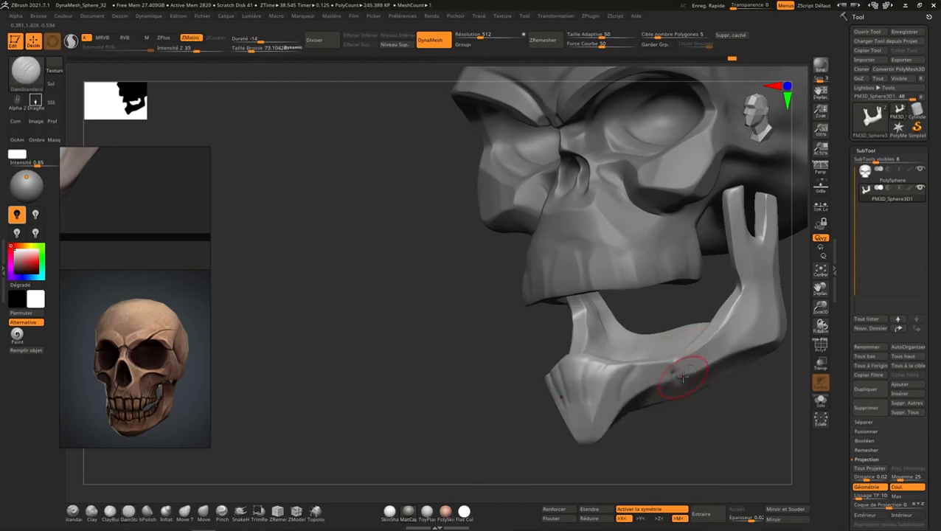
key("shift")
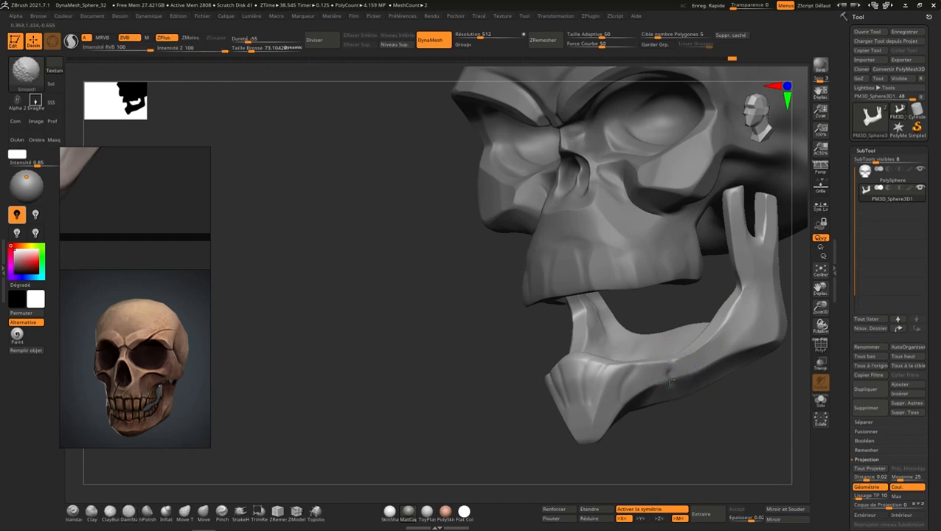
mouse_move(674, 395)
right_mouse_down()
mouse_move(678, 360)
mouse_move(712, 361)
mouse_move(746, 332)
right_mouse_up()
key("shift")
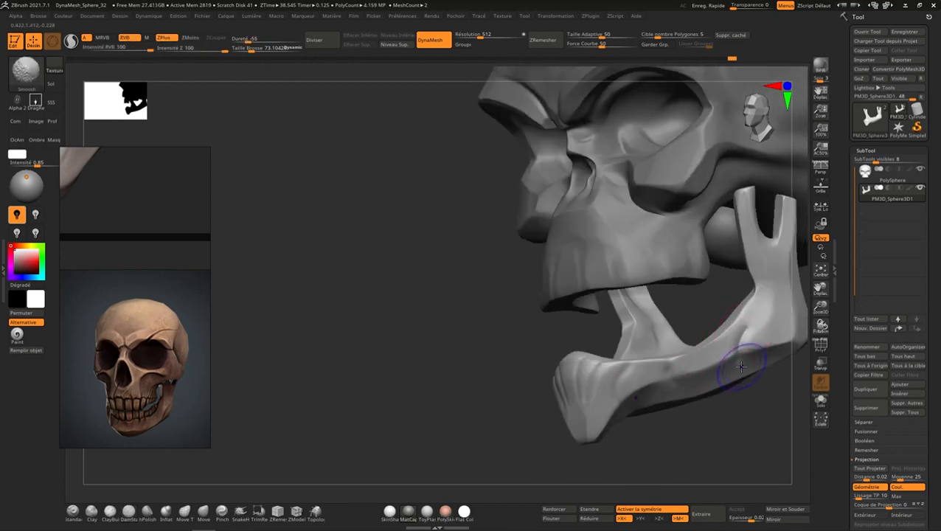
mouse_move(749, 336)
right_mouse_down()
mouse_move(696, 356)
mouse_move(720, 336)
mouse_move(729, 346)
mouse_move(760, 254)
mouse_move(679, 314)
right_mouse_up()
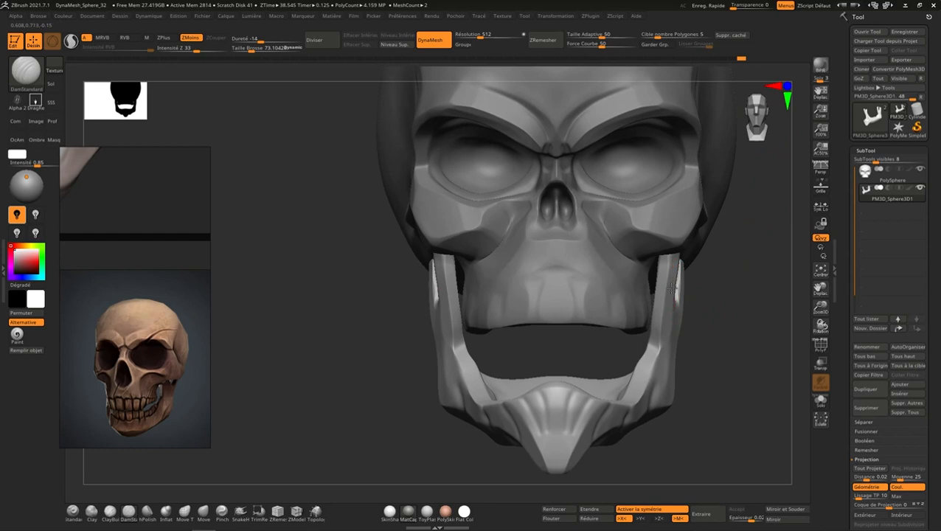
- Smooth the outer surfaces of the lower jaw's upright branches below the cheekbones
key("shift")
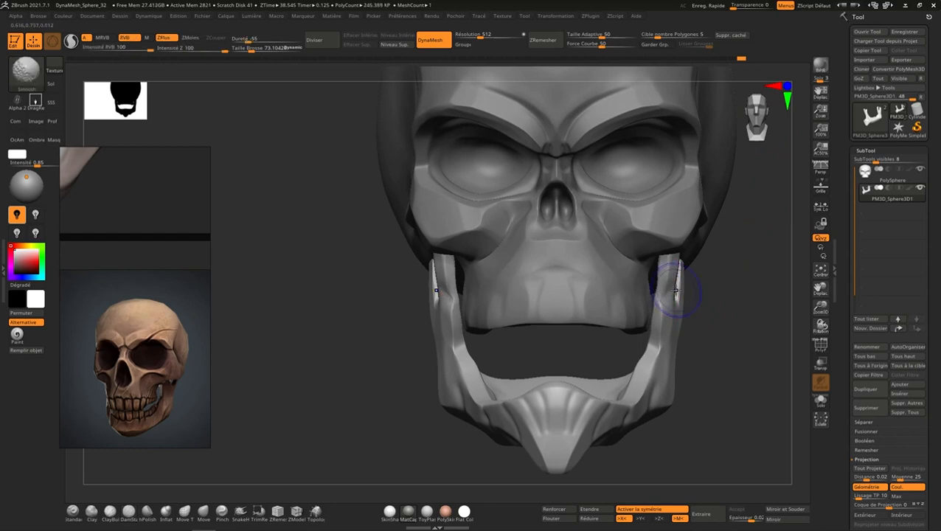
right_click(675, 290)
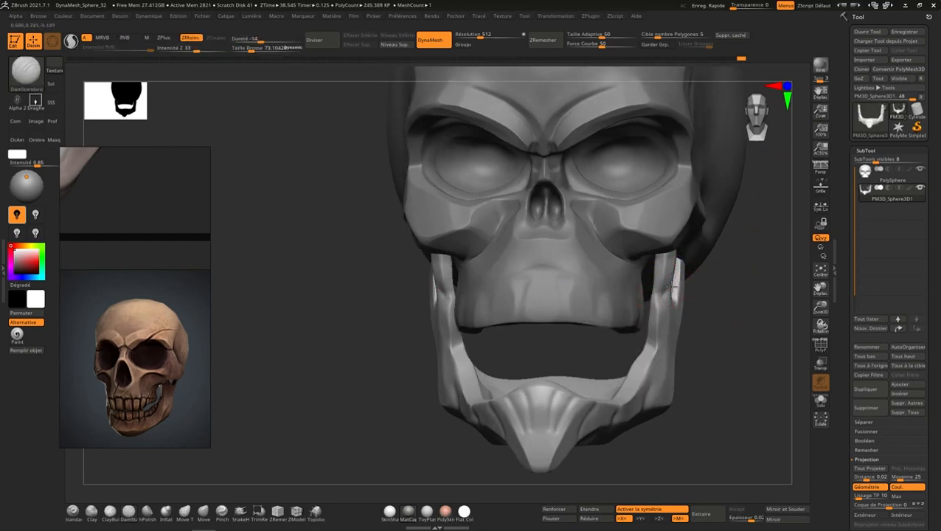
key("shift")
right_click_drag(662, 295, 703, 281)
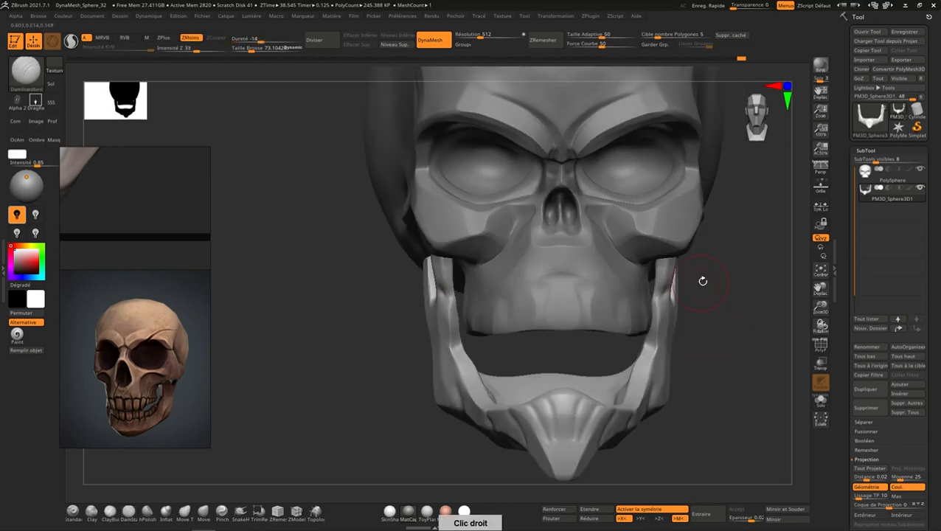
right_click_drag(764, 124, 685, 304, "shift")
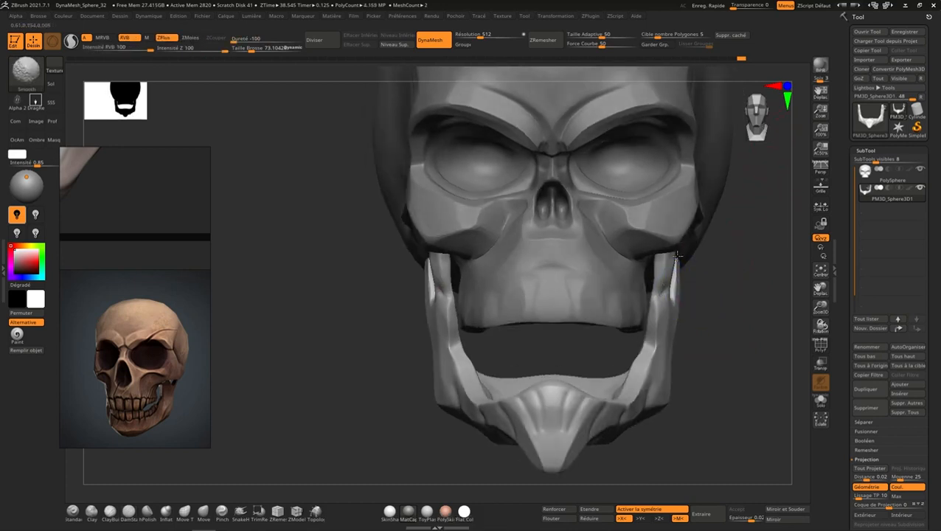
- Reshape the chin and the body of the lower jaw in profile using the Move brush at size about 266
right_click_drag(696, 378, 660, 436, "alt")
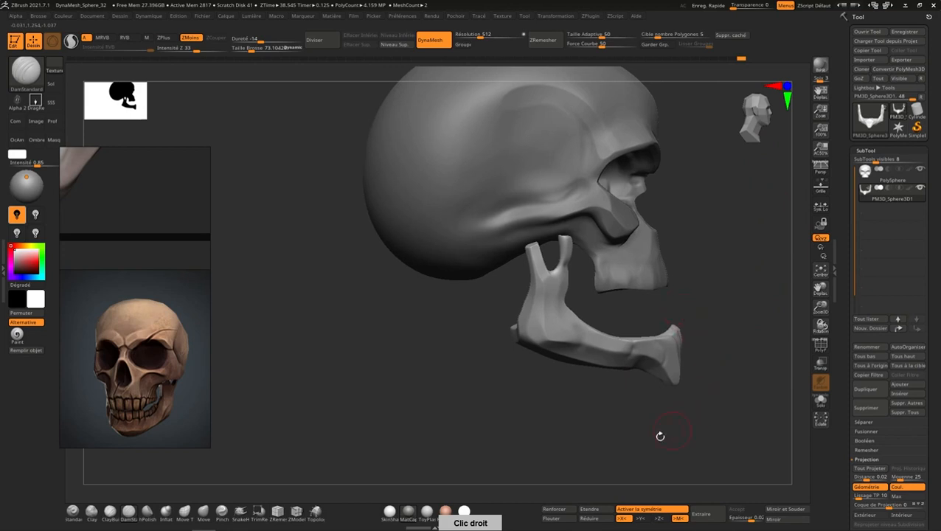
left_click(206, 508)
key("s")
left_click_drag(663, 318, 670, 318)
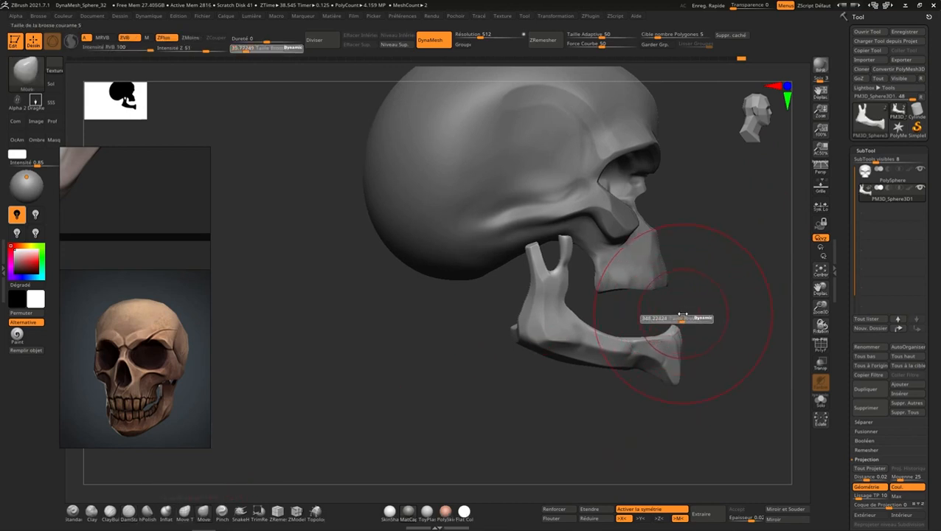
key("s")
left_click_drag(555, 350, 551, 351)
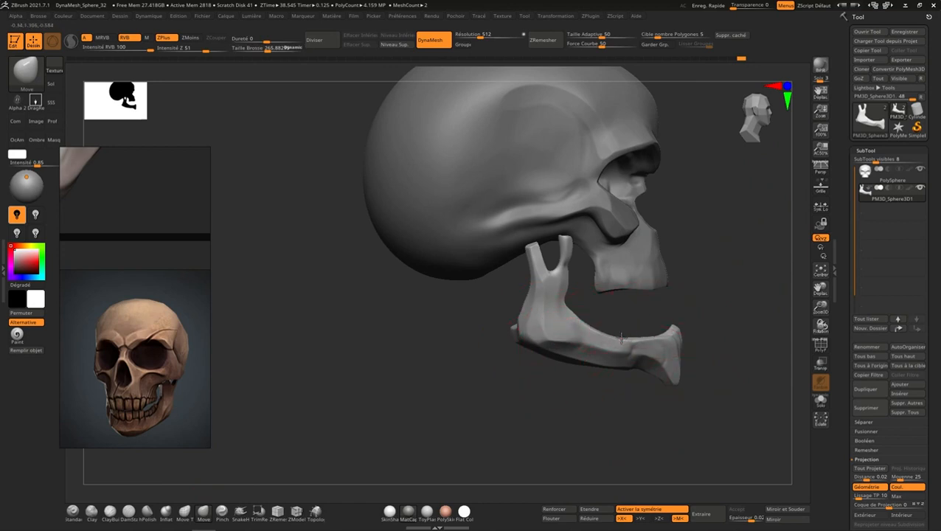
left_click_drag(621, 338, 668, 319)
left_click_drag(676, 354, 666, 379)
left_click_drag(627, 348, 609, 351)
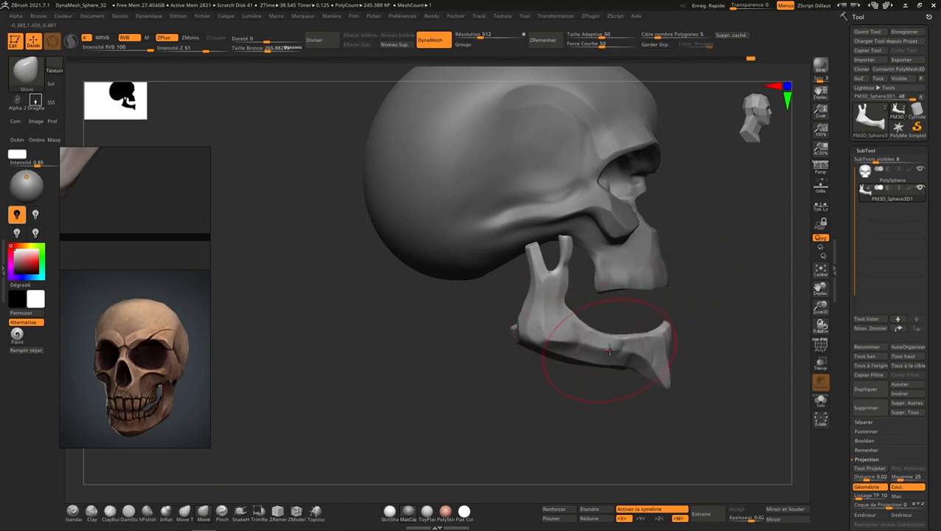
left_click_drag(671, 339, 673, 364)
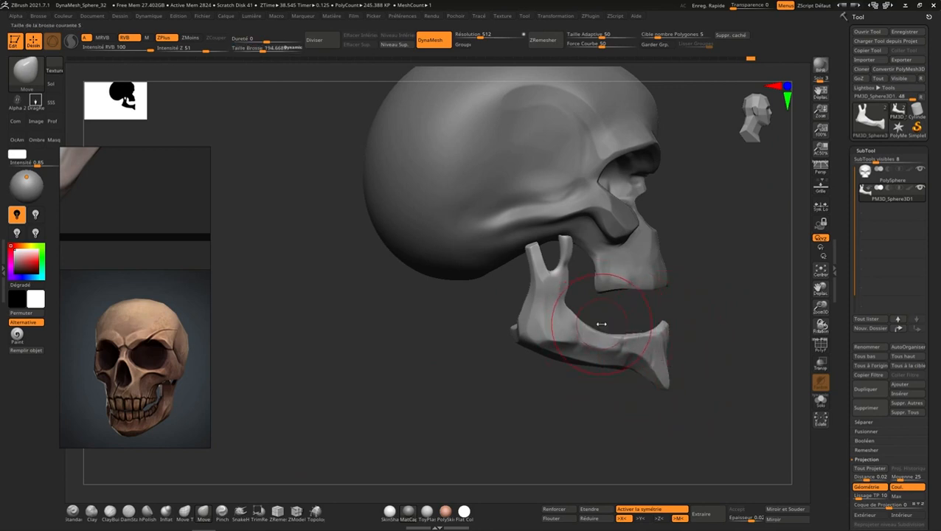
- Shorten the lower jaw slightly front to back and raise it towards the skull with the transform gizmo
key("w")
mouse_move(651, 342)
left_mouse_down()
mouse_move(624, 341)
mouse_move(649, 342)
left_mouse_up()
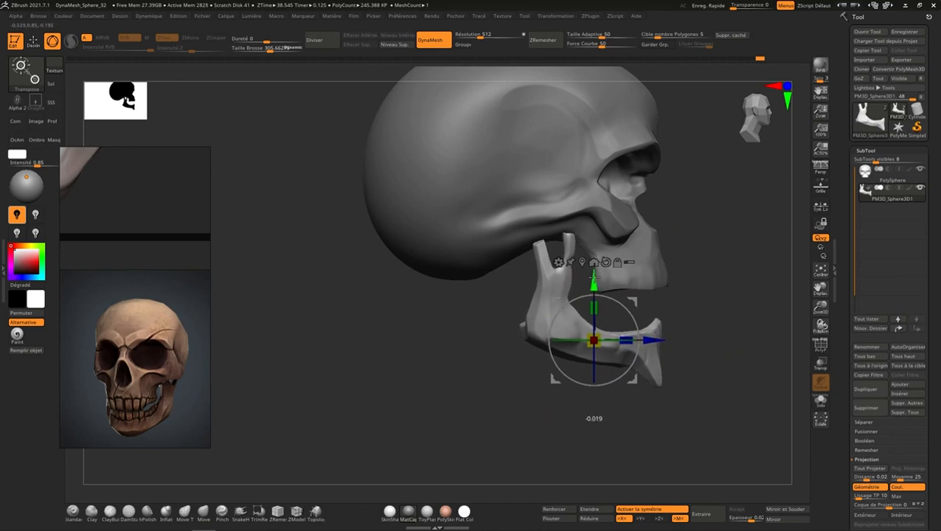
mouse_move(601, 279)
right_mouse_down()
mouse_move(564, 237)
mouse_move(537, 268)
right_mouse_up()
- Adjust the tips of the jaw's upright branches with the Move brush and check the fit from the front
key("q")
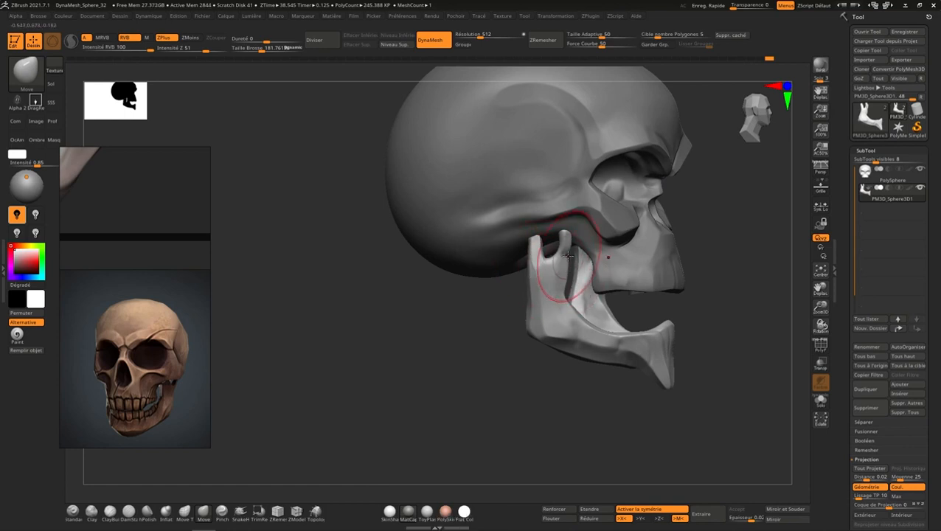
key("shift")
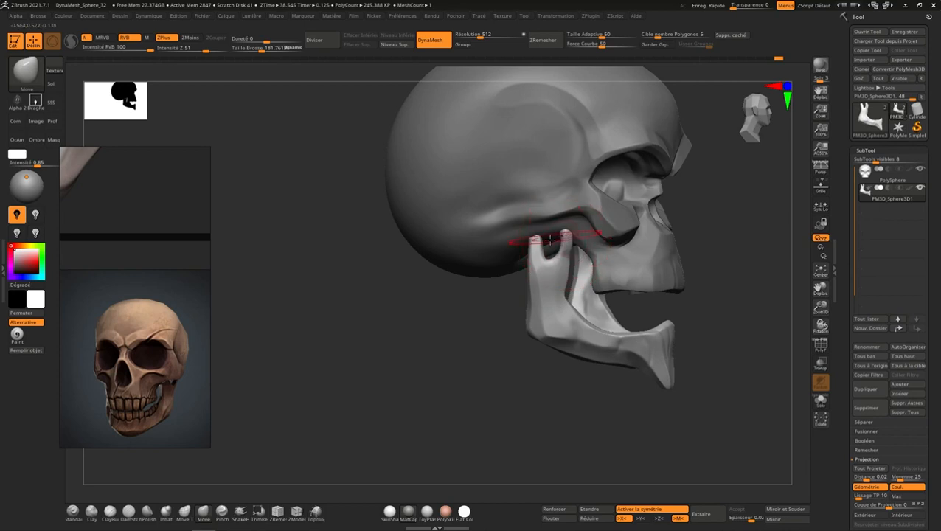
right_click_drag(577, 238, 608, 264)
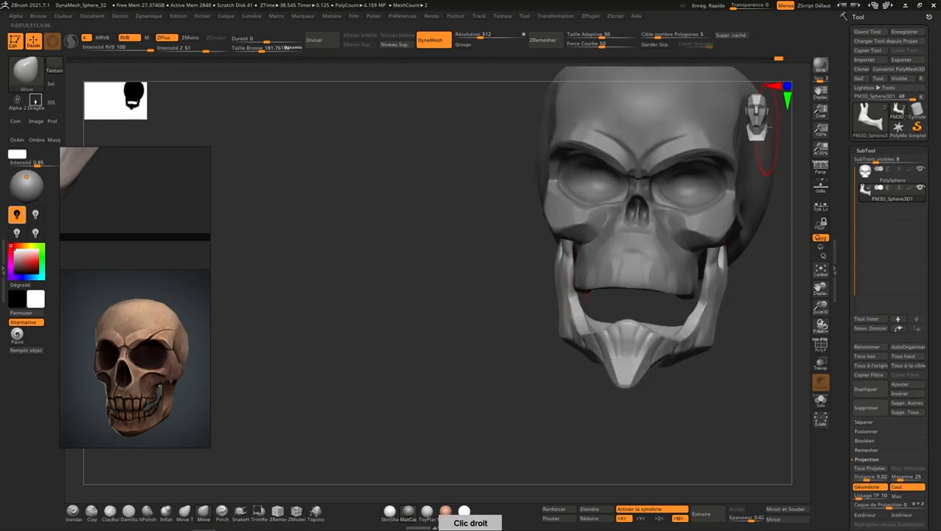
right_click_drag(768, 127, 781, 166, "shift")
right_click_drag(745, 311, 634, 354, "alt")
right_click_drag(632, 386, 650, 399, "ctrl")
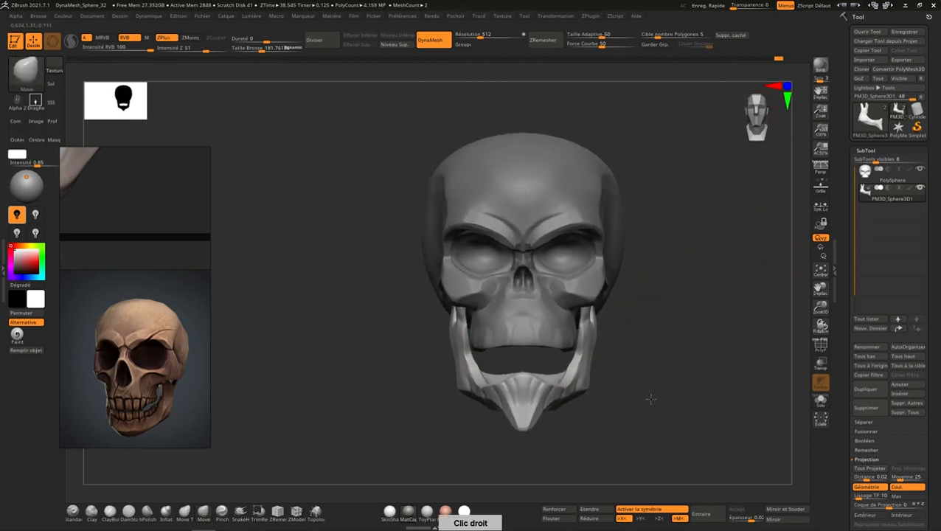
right_click_drag(691, 347, 710, 336)
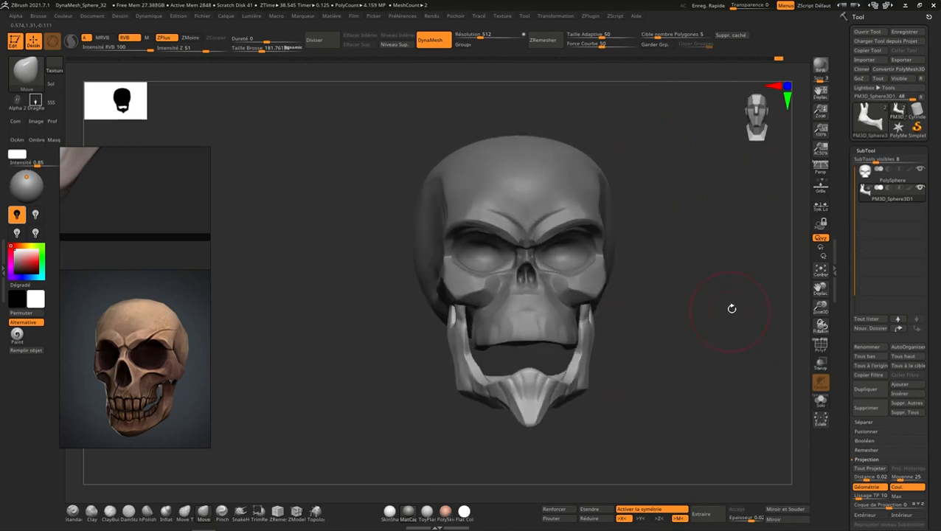
left_click(758, 136)
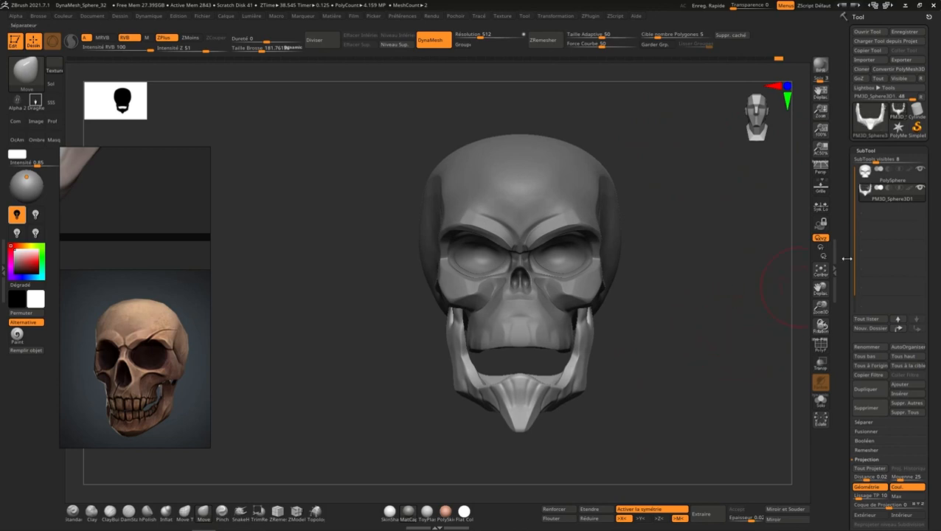
- Select the skull subtool, isolate it, and view the underside of its upper jaw close up
left_click(888, 175)
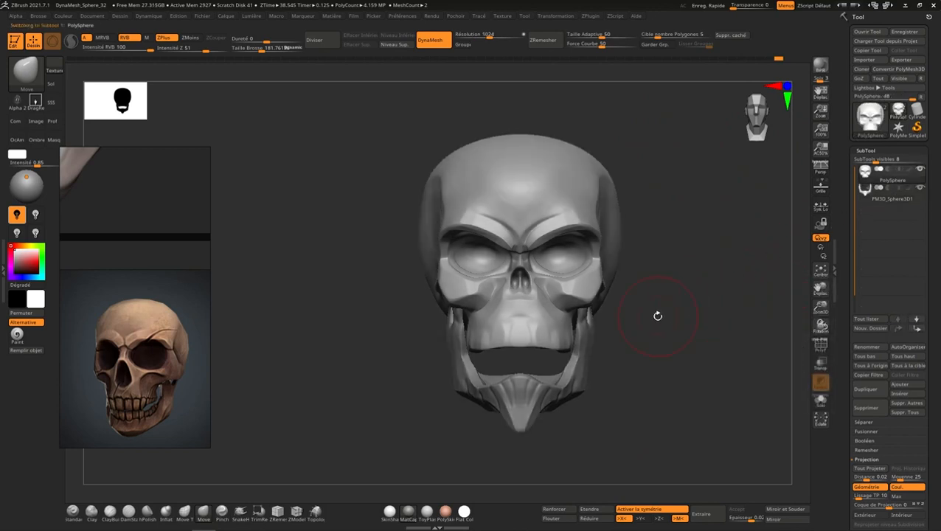
left_click(820, 403)
right_click_drag(654, 337, 747, 135)
key("s")
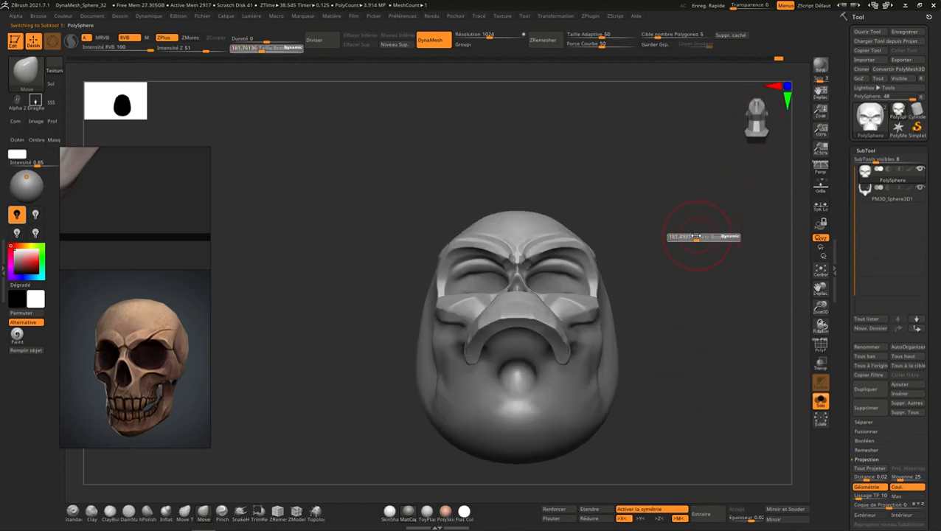
left_click_drag(701, 236, 695, 236)
left_click_drag(548, 278, 558, 275, "shift")
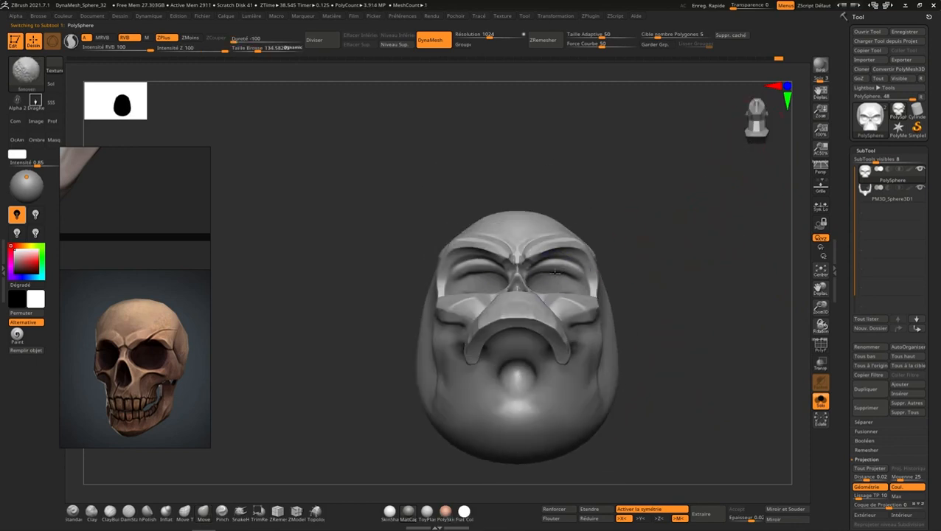
mouse_move(653, 258)
right_mouse_down()
mouse_move(753, 131)
mouse_move(765, 95)
right_mouse_up()
mouse_move(541, 251)
right_mouse_down("ctrl")
mouse_move(533, 330)
mouse_move(596, 345)
right_mouse_up("ctrl")
- Try masking a row of round tooth positions along the upper jaw's underside with MaskPen, using brush sizes of about 36 and 26
key("s")
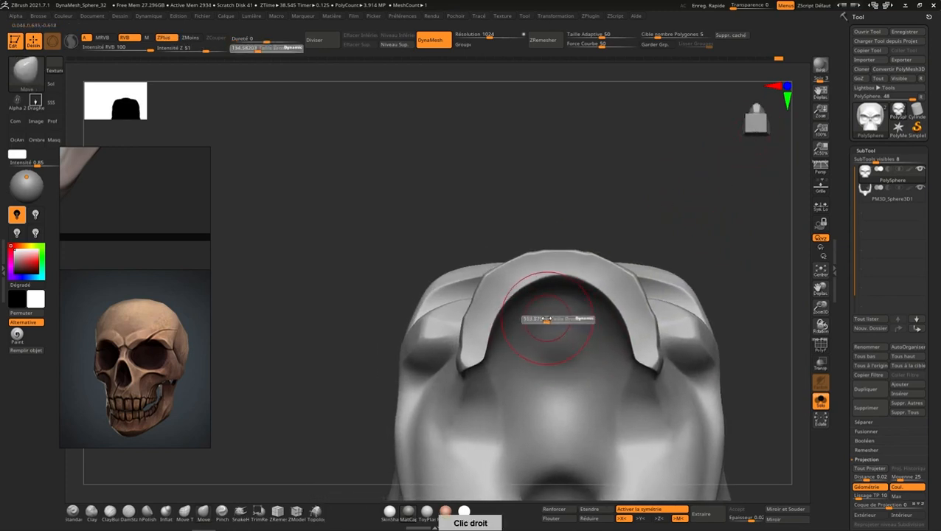
left_click_drag(552, 320, 538, 321)
right_click_drag(505, 317, 558, 314, "alt")
key("s")
left_click_drag(532, 321, 530, 322)
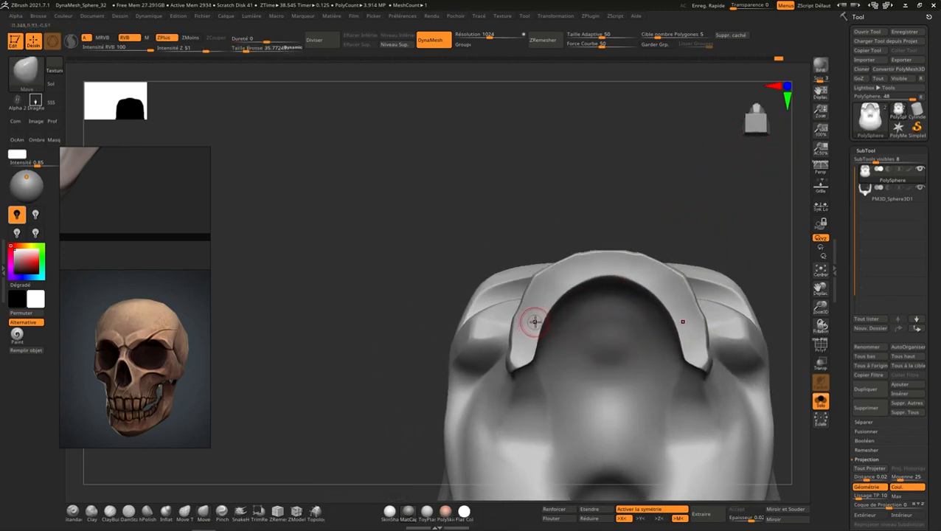
key("s")
left_click(526, 343)
left_click(526, 344)
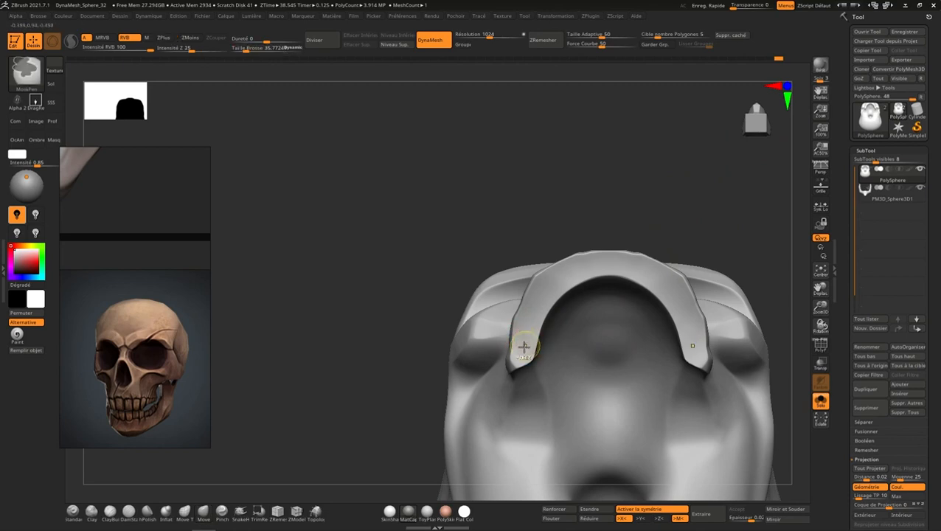
left_click_drag(524, 342, 524, 343, "ctrl")
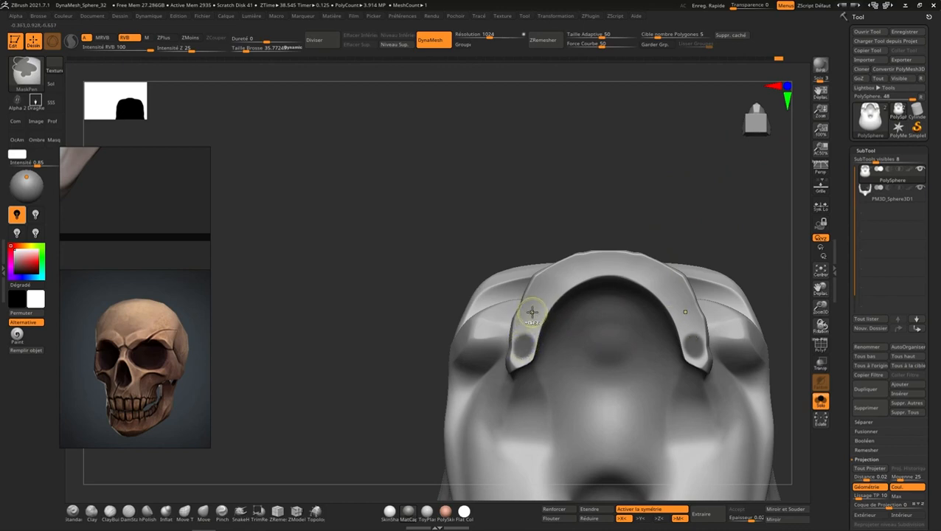
mouse_move(525, 313)
left_mouse_down("ctrl")
mouse_move(532, 317)
mouse_move(545, 287)
mouse_move(601, 261)
left_mouse_up("ctrl")
key("s")
key("ctrl+z")
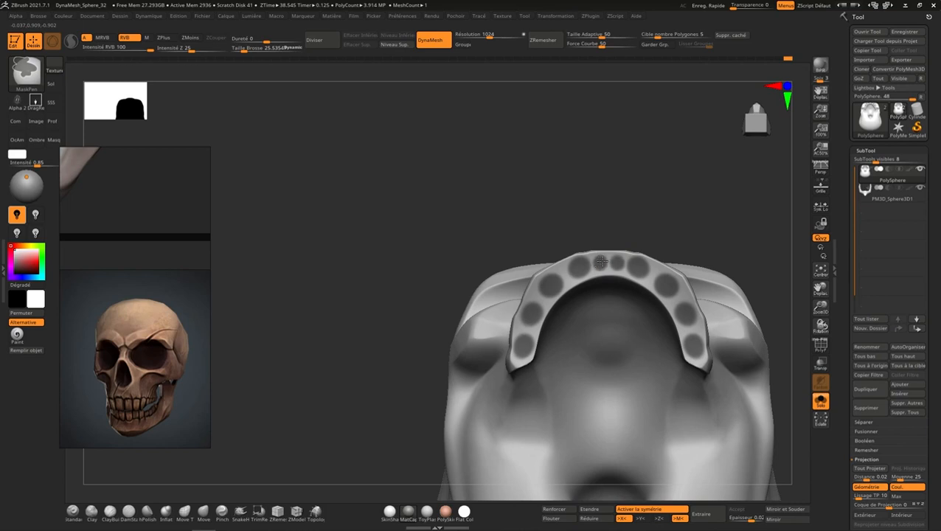
mouse_move(697, 275)
right_mouse_down()
mouse_move(689, 354)
mouse_move(691, 275)
mouse_move(655, 273)
right_mouse_up()
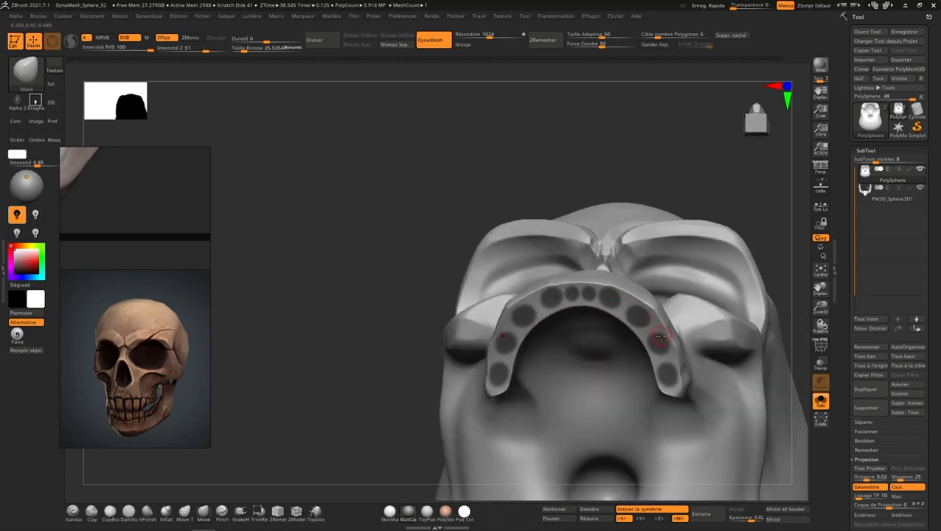
right_click_drag(666, 324, 675, 303)
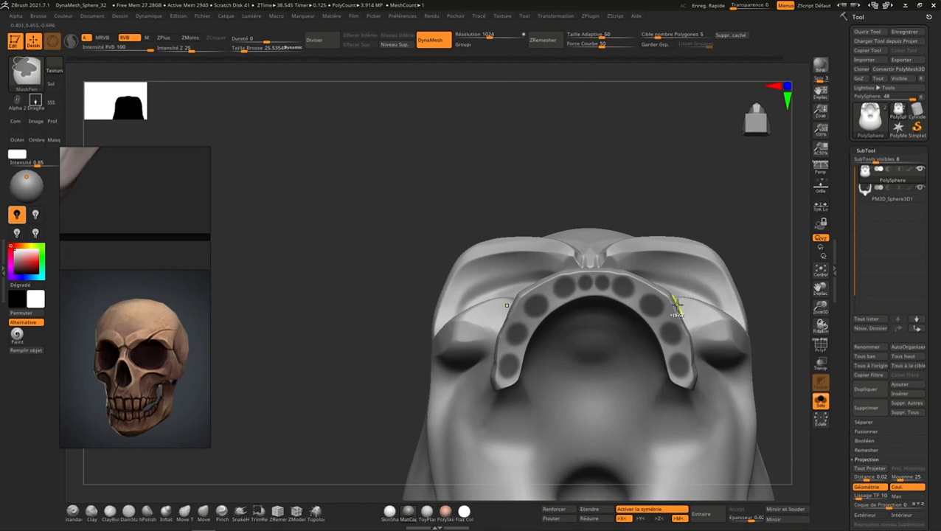
- Undo all the tooth-position masks on the upper jaw
key("ctrl+z")
key("ctrl+z")
key("ctrl+z")
key("ctrl+z")
key("ctrl+z")
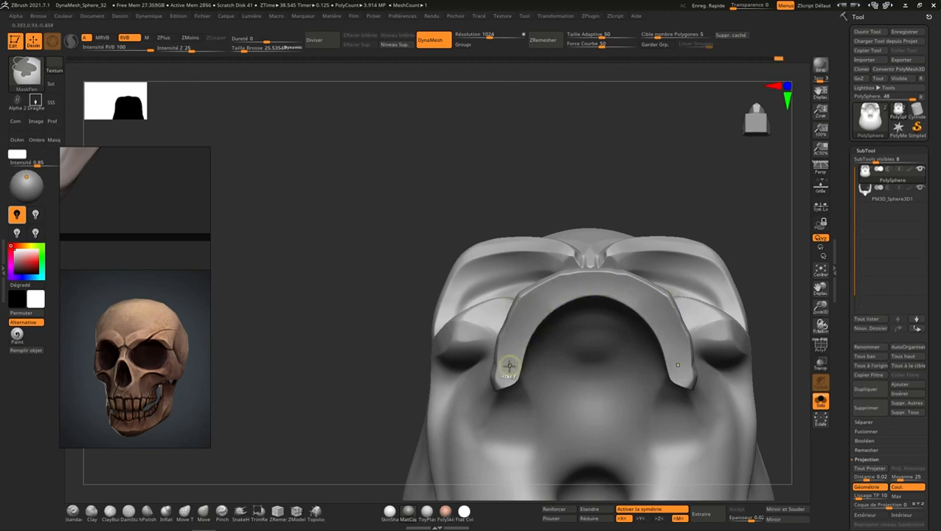
- Mask six round tooth positions on each side of the upper jaw's underside with MaskPen, and invert the mask
left_click(507, 376, "ctrl")
left_click(510, 349, "ctrl")
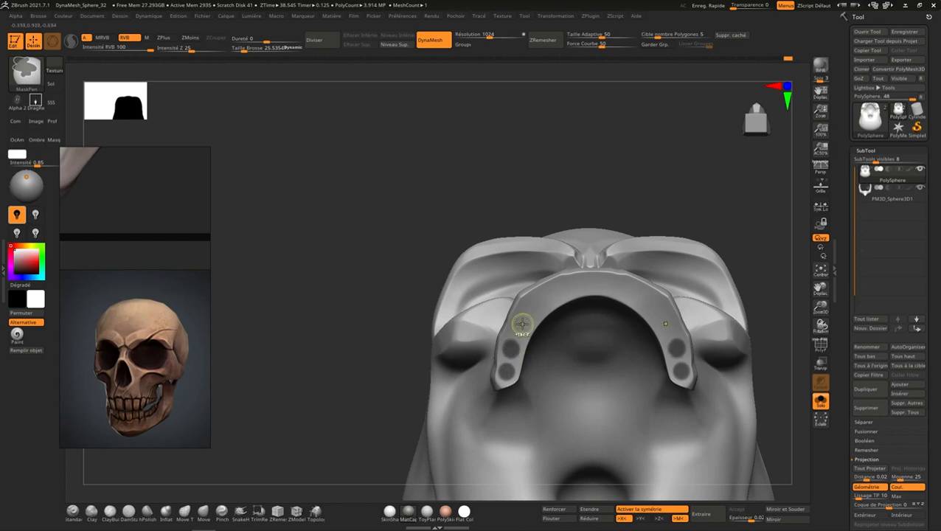
left_click(520, 325, "ctrl")
left_click(536, 304, "ctrl")
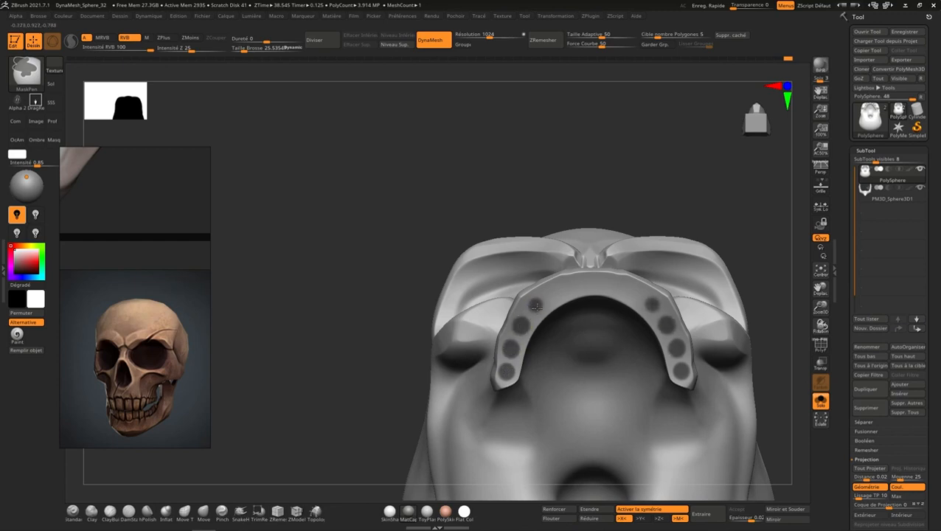
left_click(553, 292, "ctrl")
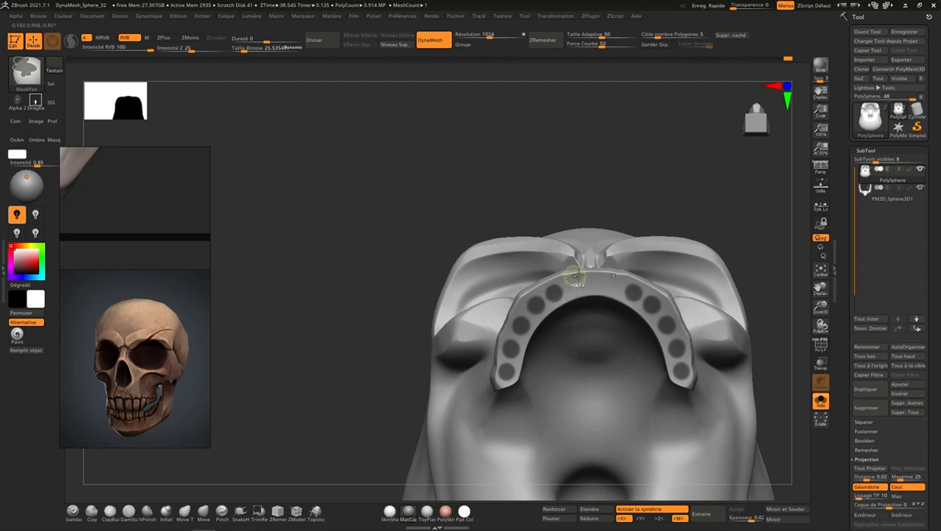
left_click(576, 284, "ctrl")
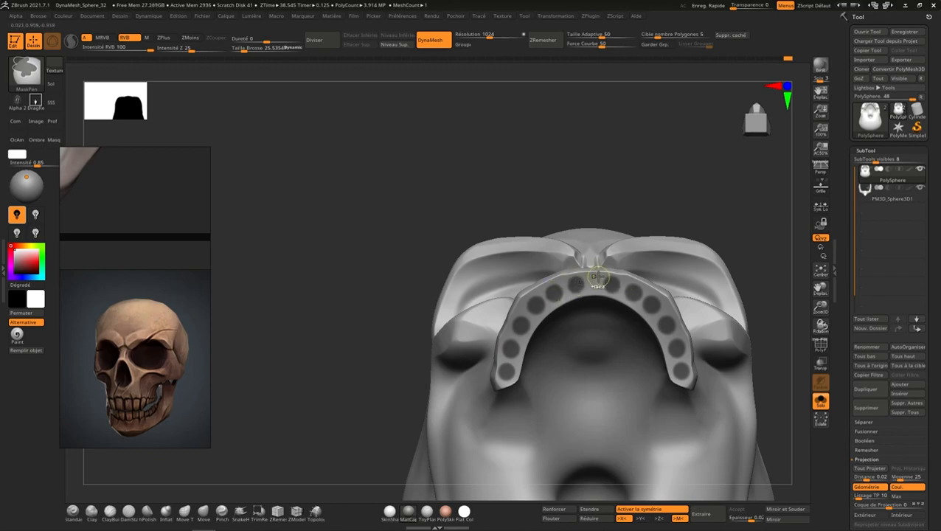
mouse_move(590, 261)
right_mouse_down()
mouse_move(669, 338)
mouse_move(719, 354)
mouse_move(668, 295)
mouse_move(665, 330)
mouse_move(642, 317)
mouse_move(633, 256)
mouse_move(560, 329)
right_mouse_up()
key("ctrl+i")
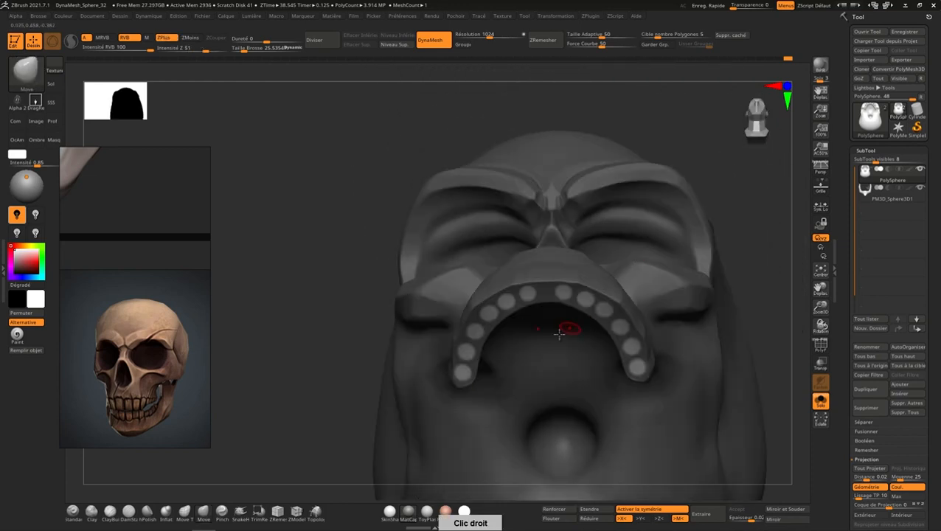
- Try pulling out the rearmost teeth with the Move Topological brush at a size of about 119, and undo it
left_click(185, 510)
key("s")
left_click_drag(500, 314, 511, 315)
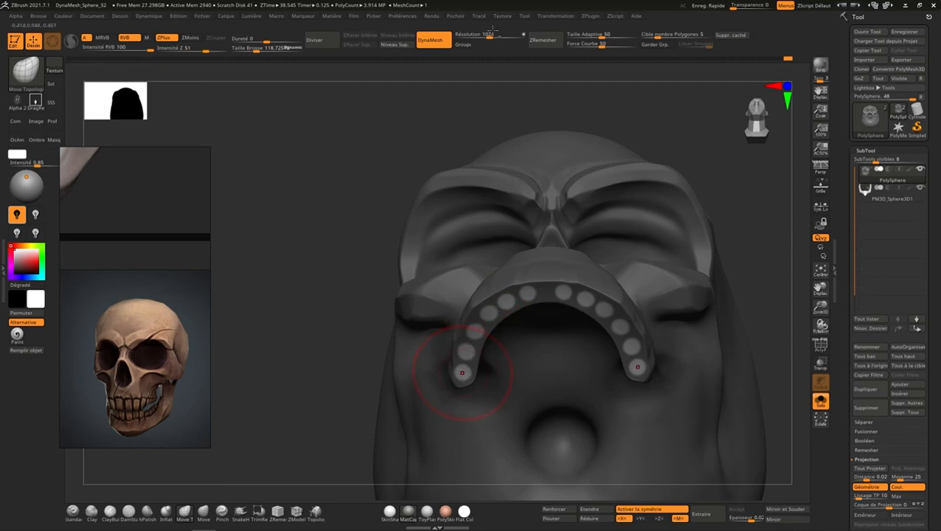
left_click_drag(461, 372, 483, 396)
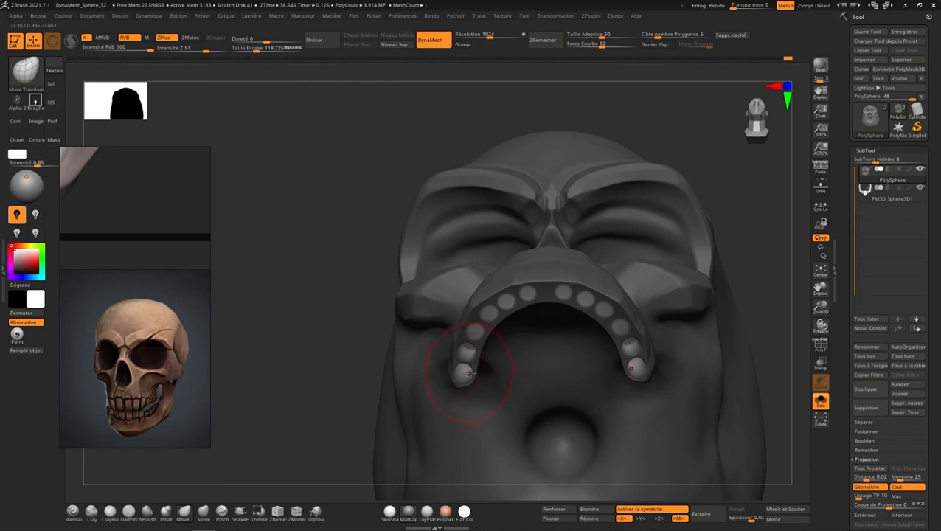
key("ctrl+z")
- Pull the unmasked round spots out of the upper jaw's underside into tooth stubs with the Move brush
left_click(204, 510)
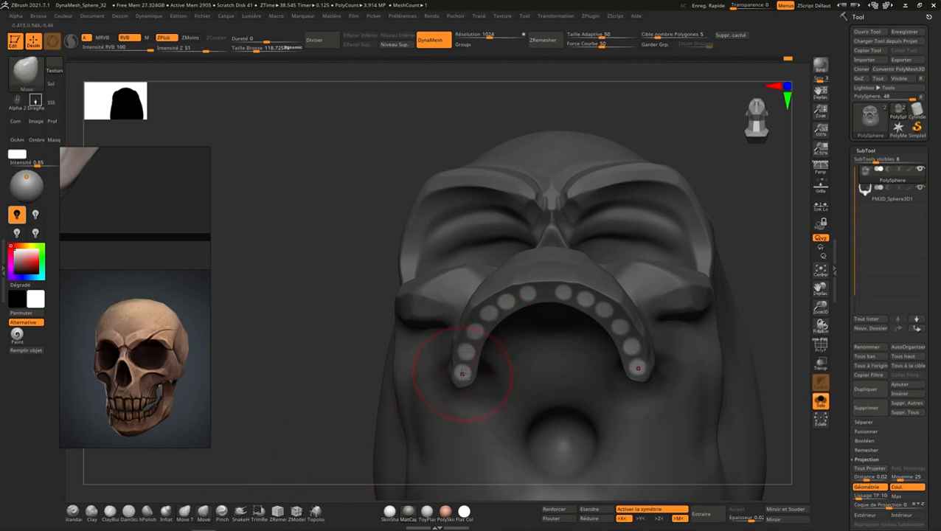
left_click_drag(461, 373, 475, 321)
mouse_move(489, 315)
left_mouse_down()
mouse_move(484, 306)
mouse_move(506, 295)
left_mouse_up()
left_click_drag(528, 294, 532, 284)
mouse_move(493, 315)
left_mouse_down("alt")
mouse_move(489, 306)
mouse_move(477, 322)
left_mouse_up("alt")
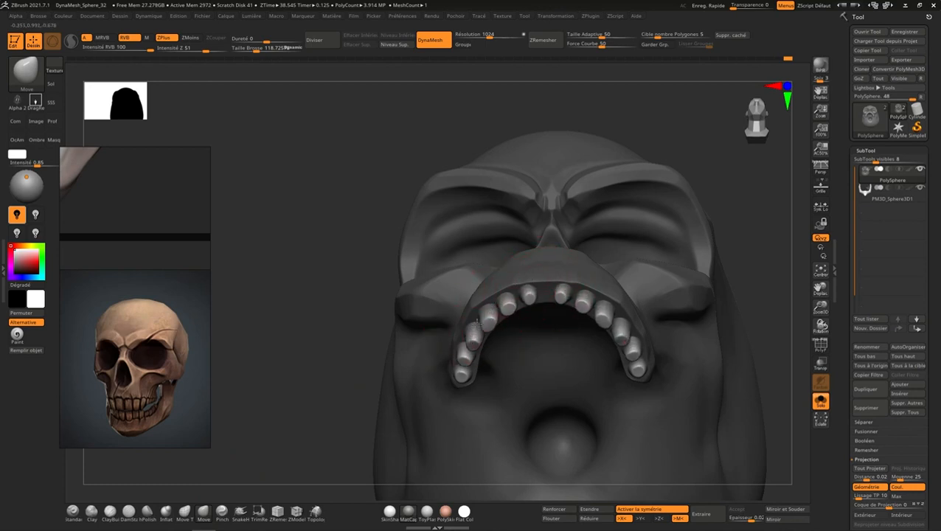
left_click_drag(462, 374, 471, 382)
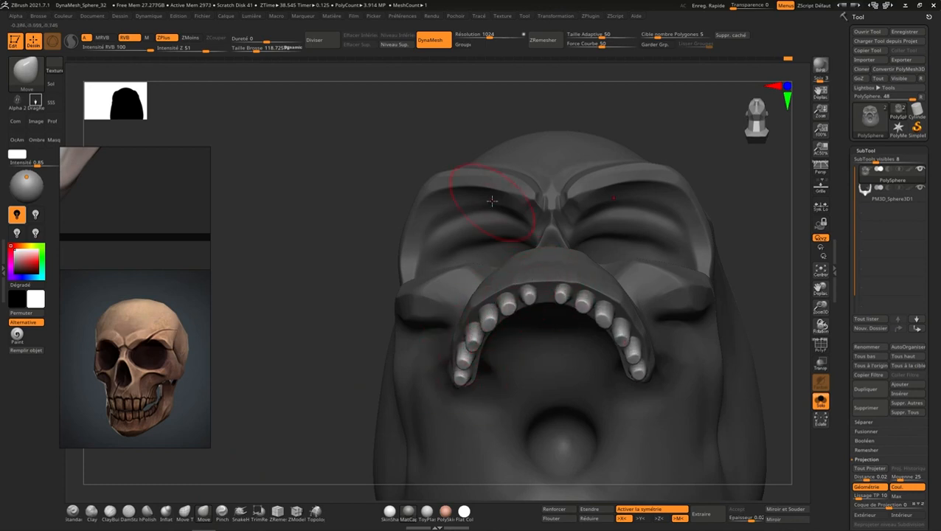
- Lengthen the front upper teeth from the front view with the Move brush at a size of about 99
right_click_drag(492, 200, 640, 346)
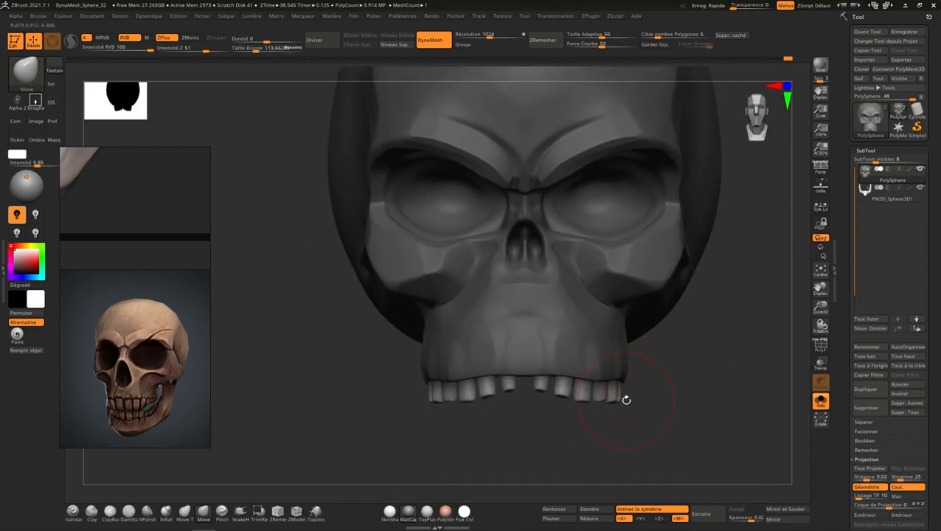
key("s")
left_click_drag(622, 399, 620, 399)
key("s")
left_click_drag(513, 397, 510, 396)
mouse_move(509, 385)
left_mouse_down()
mouse_move(511, 398)
mouse_move(486, 403)
left_mouse_up()
- Smooth the upper teeth from the front and side so that they taper to points
key("shift")
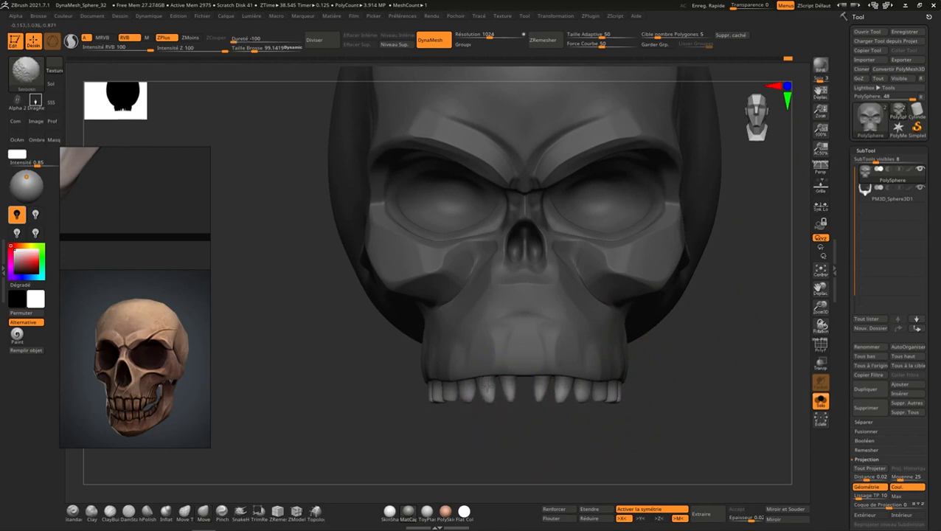
mouse_move(494, 387)
left_mouse_down("shift")
mouse_move(469, 405)
mouse_move(399, 409)
left_mouse_up("shift")
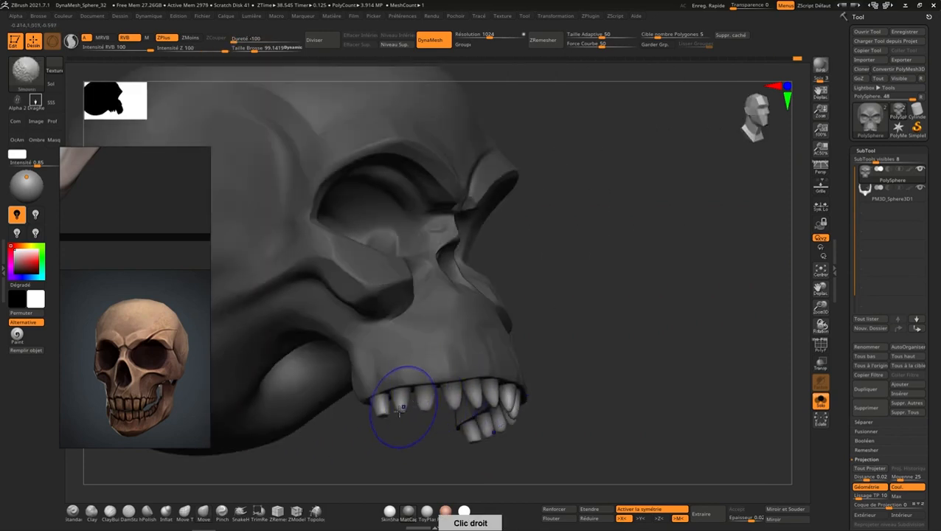
key("shift")
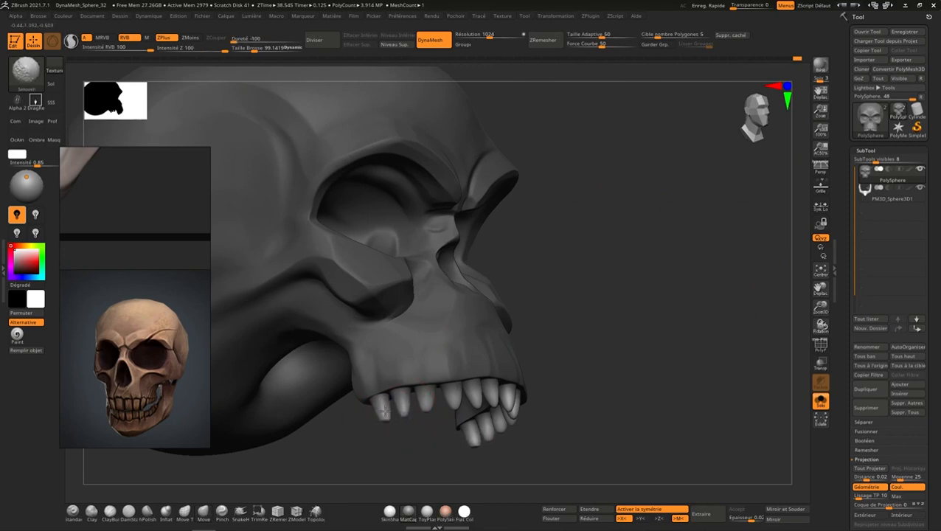
left_click_drag(384, 410, 380, 427, "shift")
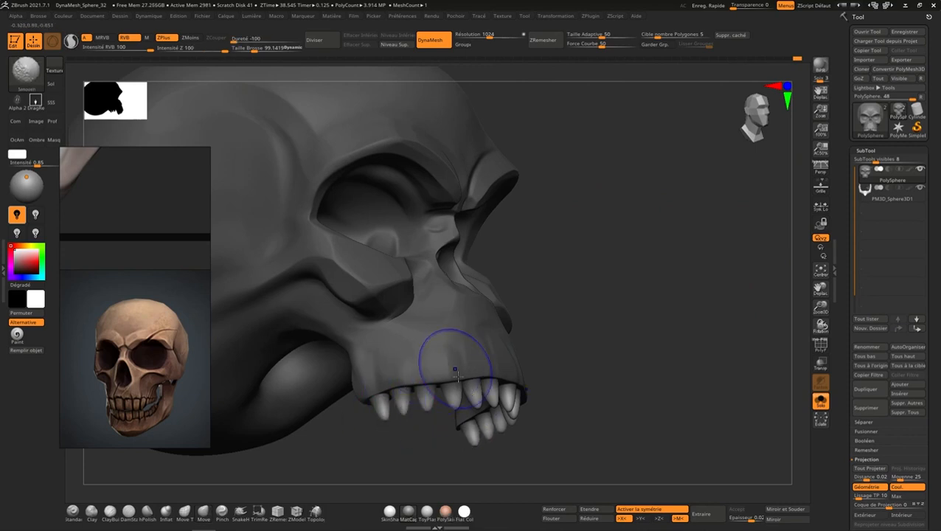
left_click_drag(455, 398, 457, 404, "shift")
- Reshape and curve the upper teeth from the side and from below with the Move brush at a size of about 77
mouse_move(509, 397)
right_mouse_down()
mouse_move(527, 389)
mouse_move(520, 391)
right_mouse_up()
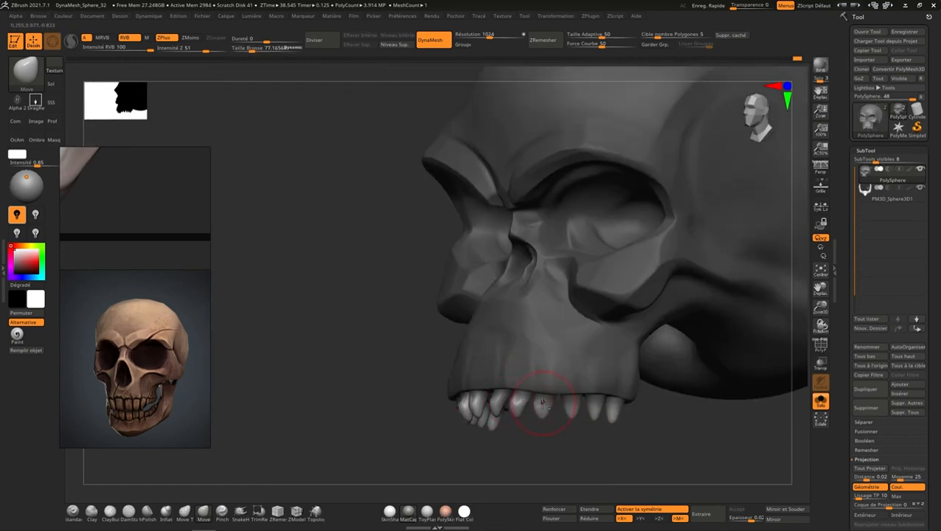
right_click_drag(577, 397, 636, 398)
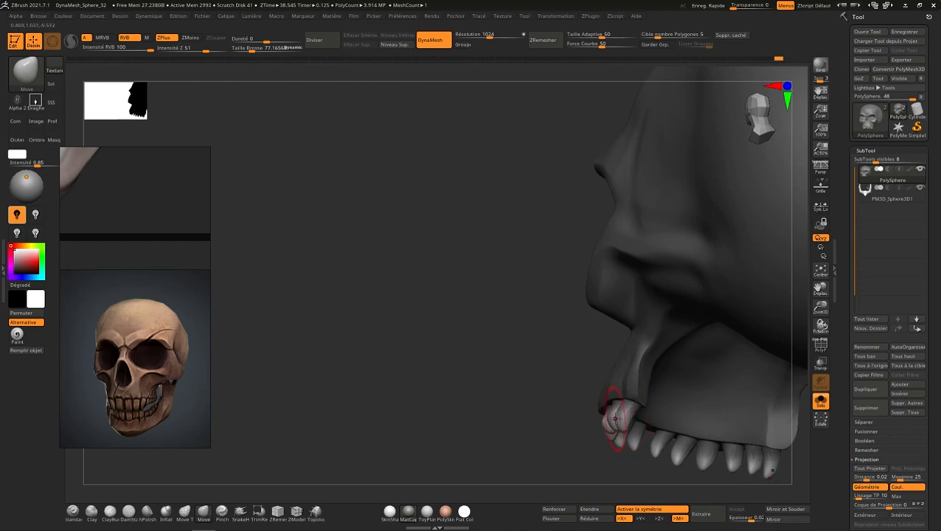
mouse_move(612, 418)
right_mouse_down()
mouse_move(604, 435)
mouse_move(631, 415)
mouse_move(631, 430)
right_mouse_up()
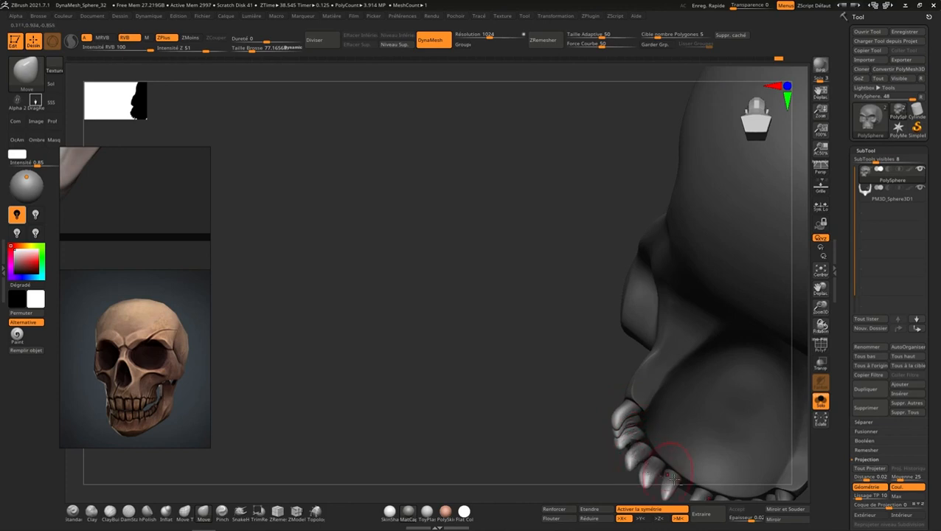
mouse_move(672, 478)
right_mouse_down()
mouse_move(657, 391)
mouse_move(649, 404)
mouse_move(636, 396)
mouse_move(727, 414)
mouse_move(705, 126)
mouse_move(752, 140)
mouse_move(763, 119)
mouse_move(773, 138)
right_mouse_up()
right_click_drag(726, 296, 624, 295, "alt")
- Adjust the side teeth from the front with the Move brush at a size of about 77, and smooth the teeth
key("s")
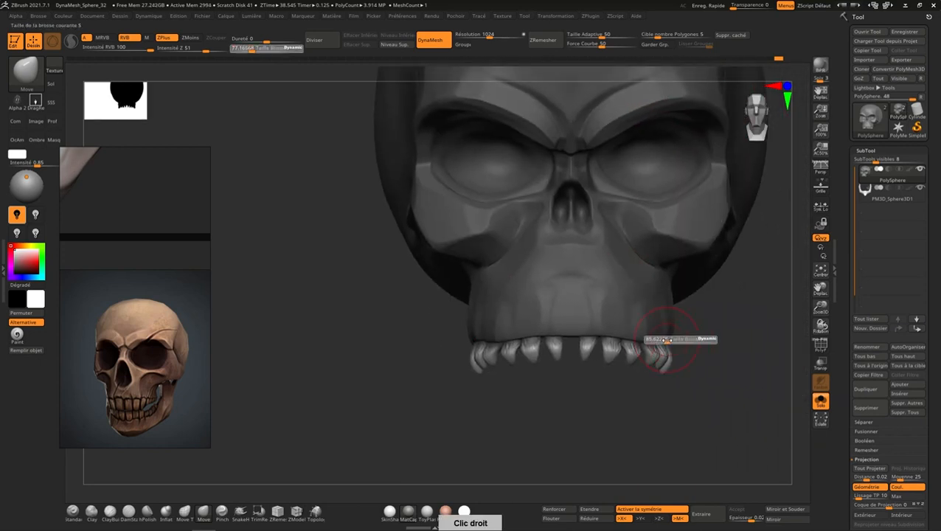
key("s")
left_click_drag(662, 367, 663, 367)
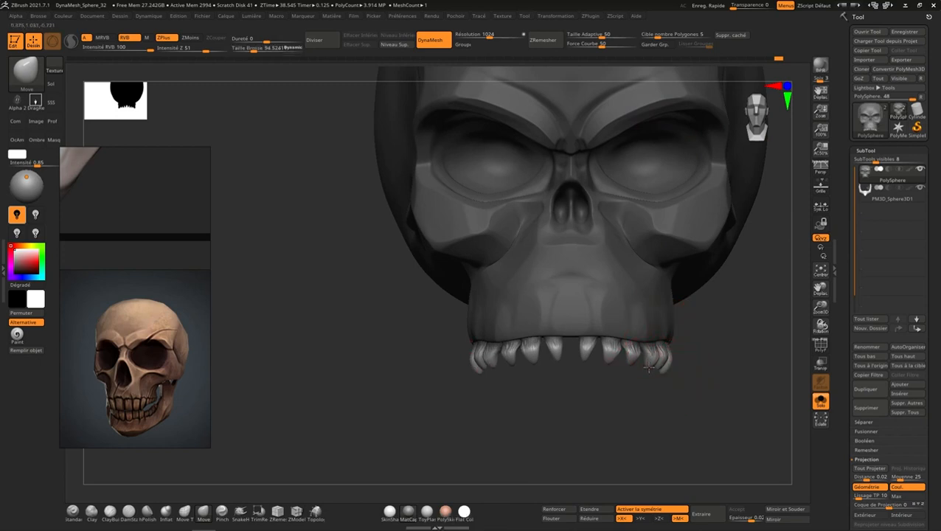
key("[")
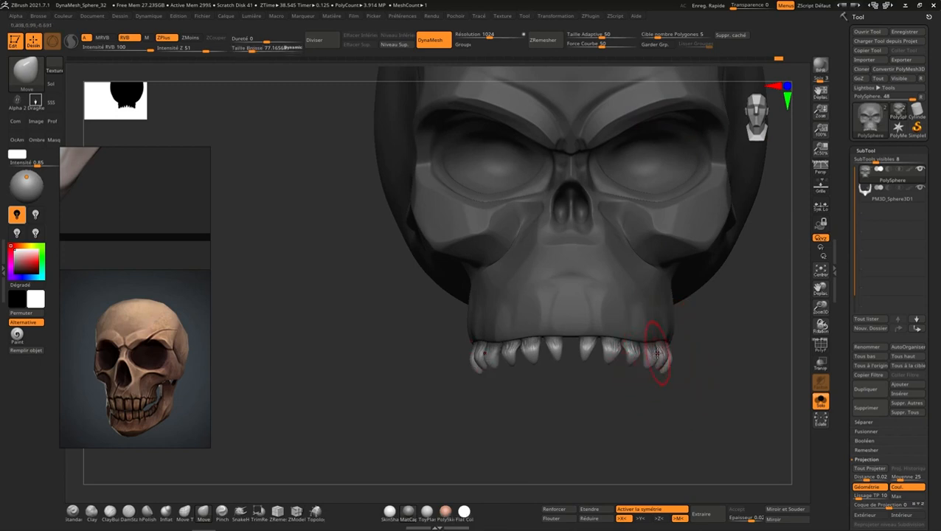
left_click_drag(658, 354, 651, 353)
key("shift")
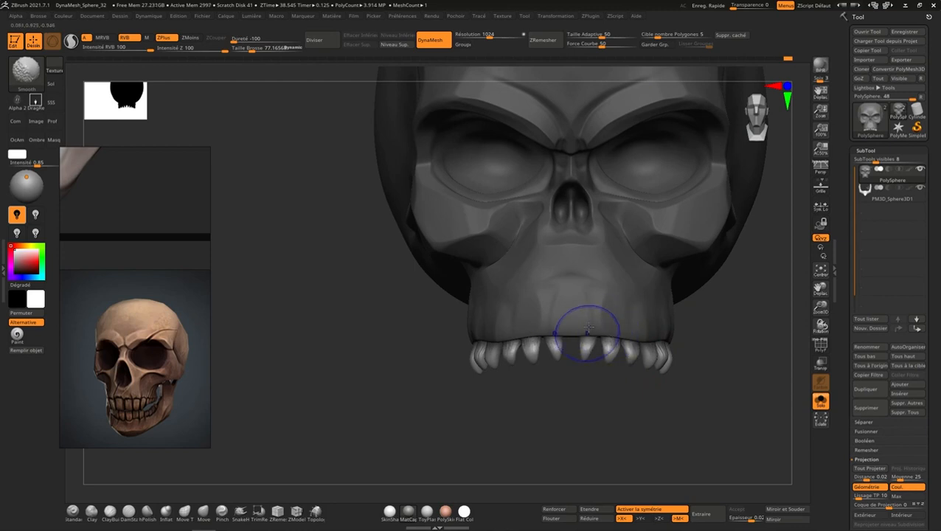
- Refine the upper teeth from three-quarter views with Smooth, reducing the brush size to about 45
right_click_drag(480, 345, 449, 354)
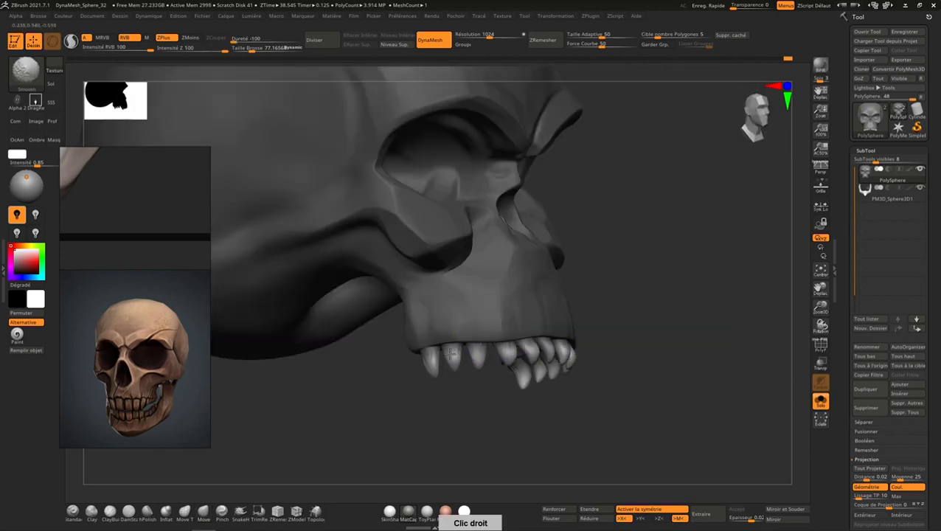
mouse_move(542, 354)
right_mouse_down()
mouse_move(525, 336)
mouse_move(535, 368)
right_mouse_up()
key("s")
left_click_drag(535, 367, 531, 366)
key("shift")
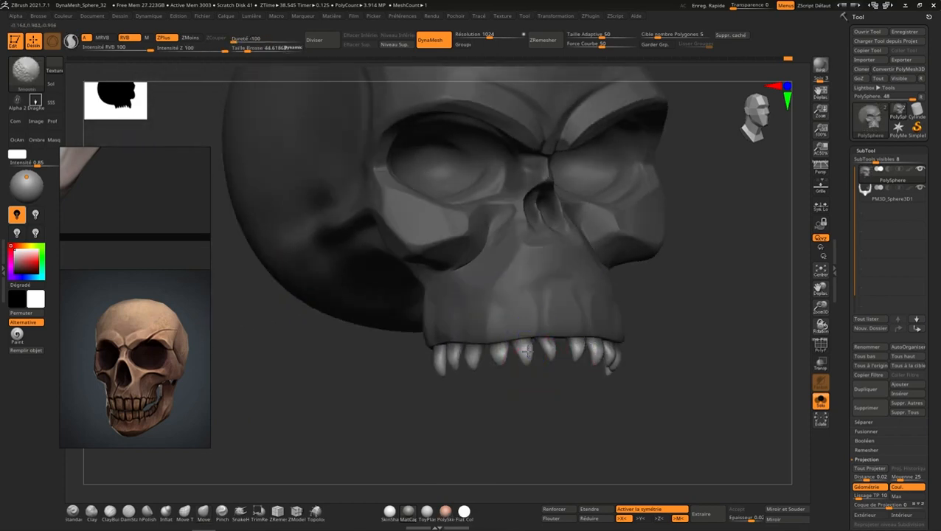
- Bend the rear upper teeth inward from the front view with the Move brush at a size of about 222
right_click_drag(516, 340, 756, 279)
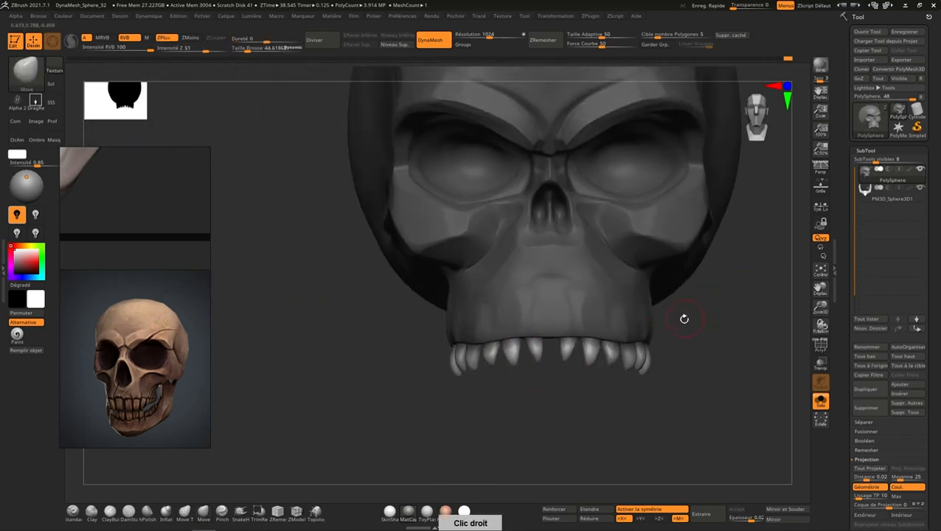
key("s")
left_click_drag(682, 333, 690, 333)
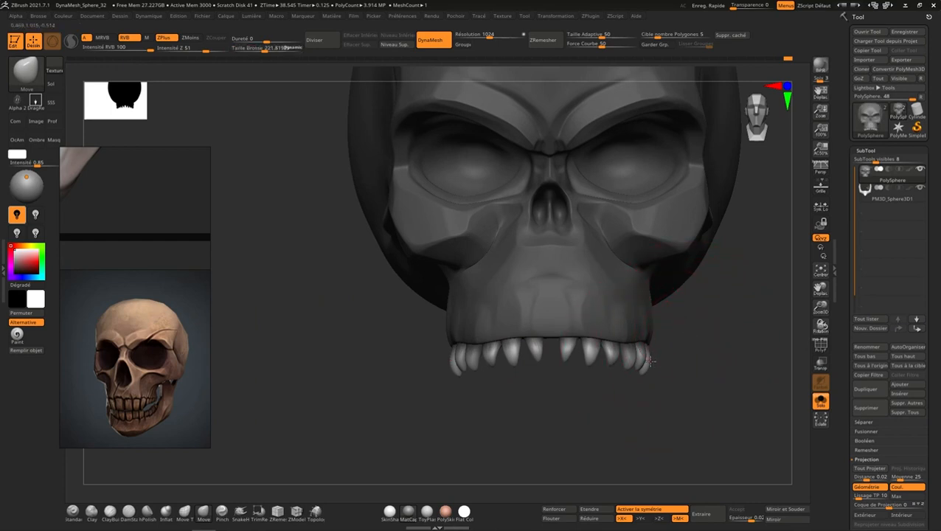
left_click_drag(649, 360, 638, 369)
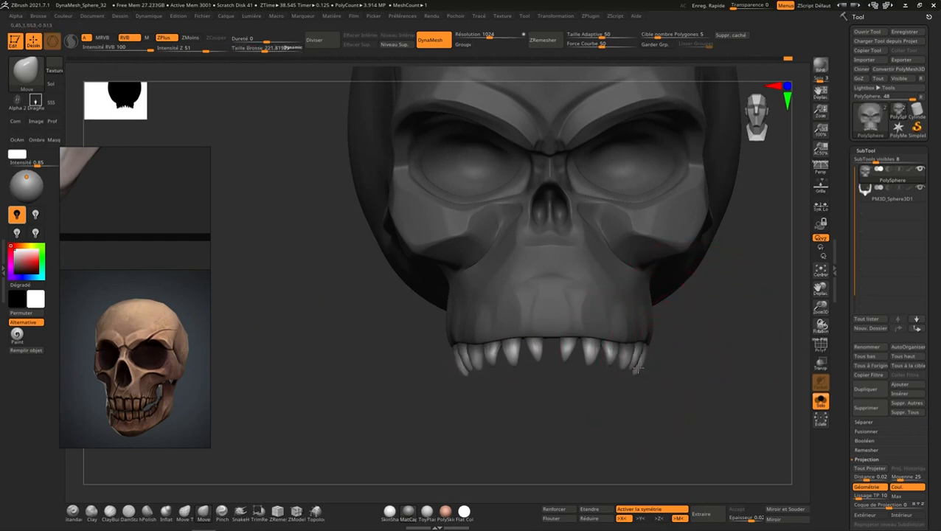
- Pull the front upper teeth down from the side view with the Move brush at a size of about 129
right_click_drag(674, 347, 588, 399)
right_click(588, 399)
right_click_drag(776, 132, 763, 153)
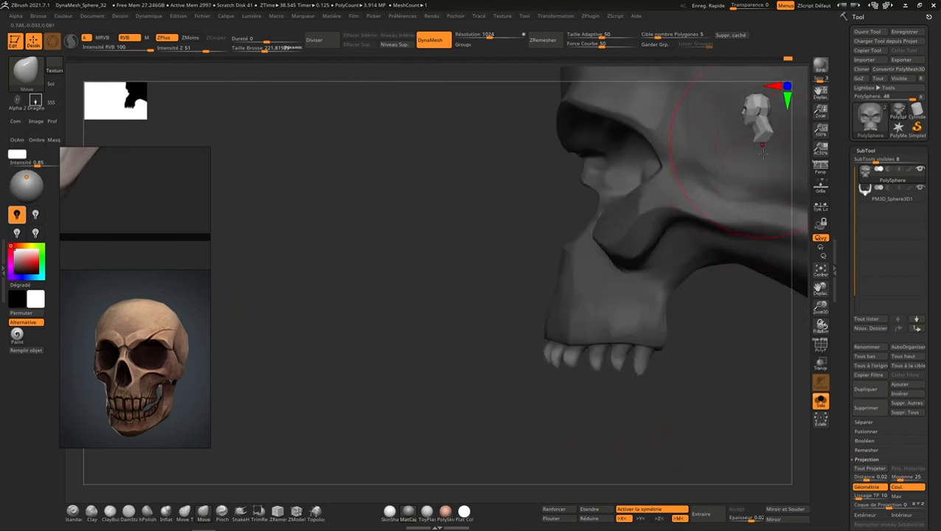
key("s")
left_click_drag(580, 356, 572, 357)
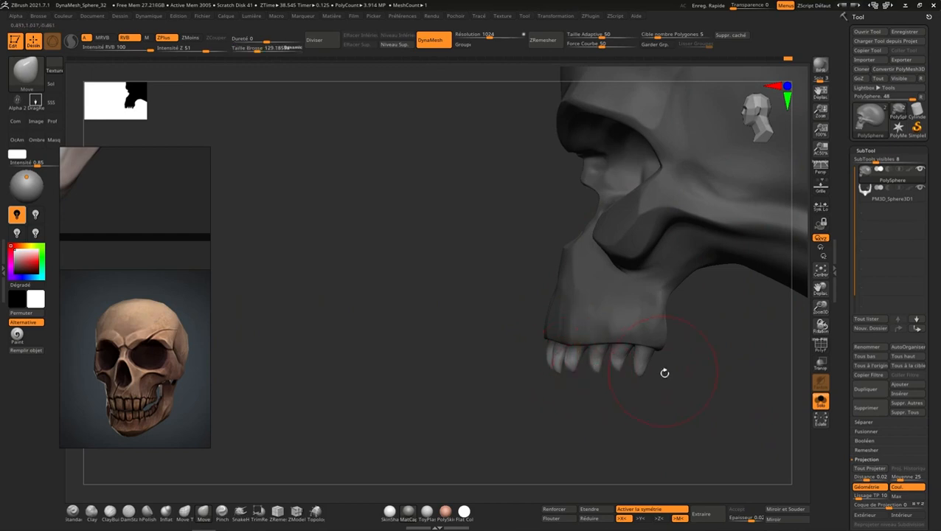
mouse_move(664, 374)
right_mouse_down()
mouse_move(710, 371)
mouse_move(755, 199)
mouse_move(752, 236)
right_mouse_up()
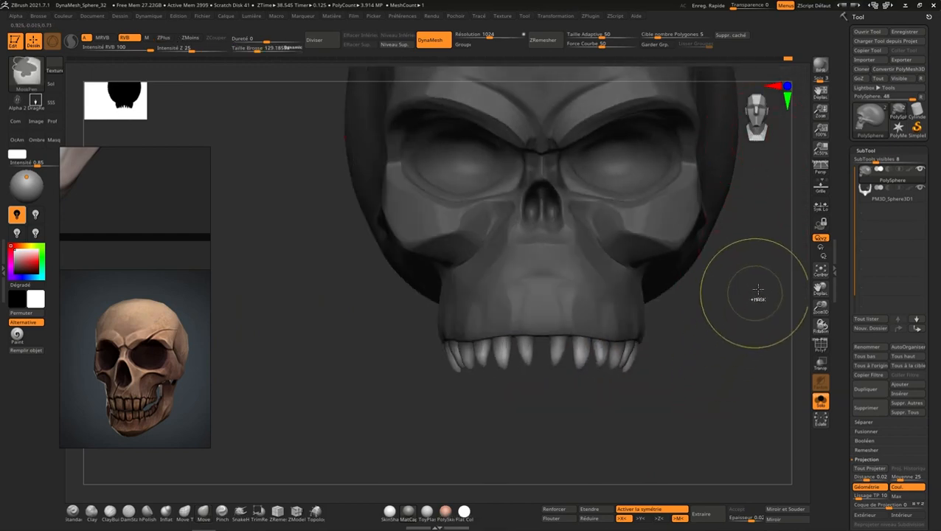
- Clear the mask on the skull and update its DynaMesh
left_click_drag(752, 293, 717, 324, "ctrl")
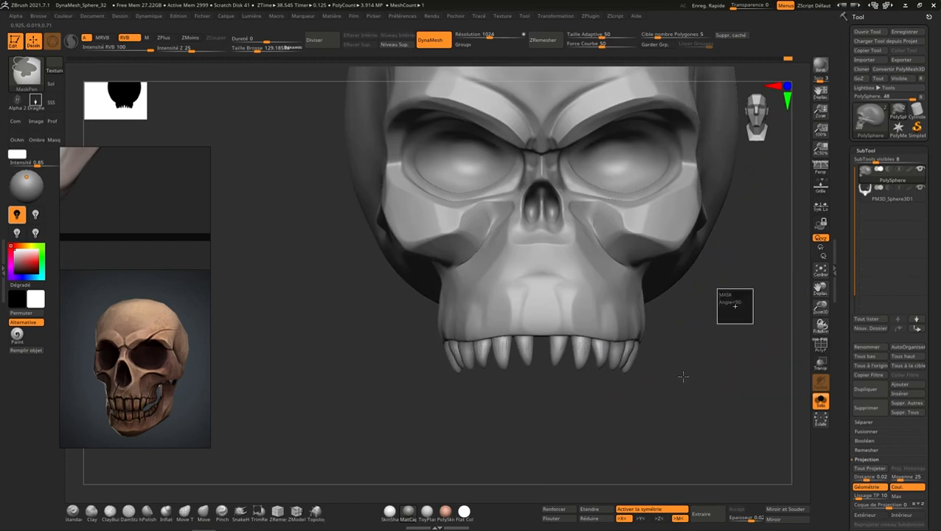
mouse_move(632, 331)
right_mouse_down("alt")
mouse_move(605, 384)
mouse_move(598, 374)
right_mouse_up("alt")
- Smooth the teeth and their bases with a brush size of about 36, and update the skull's DynaMesh again
key("s")
left_click_drag(598, 368, 585, 366)
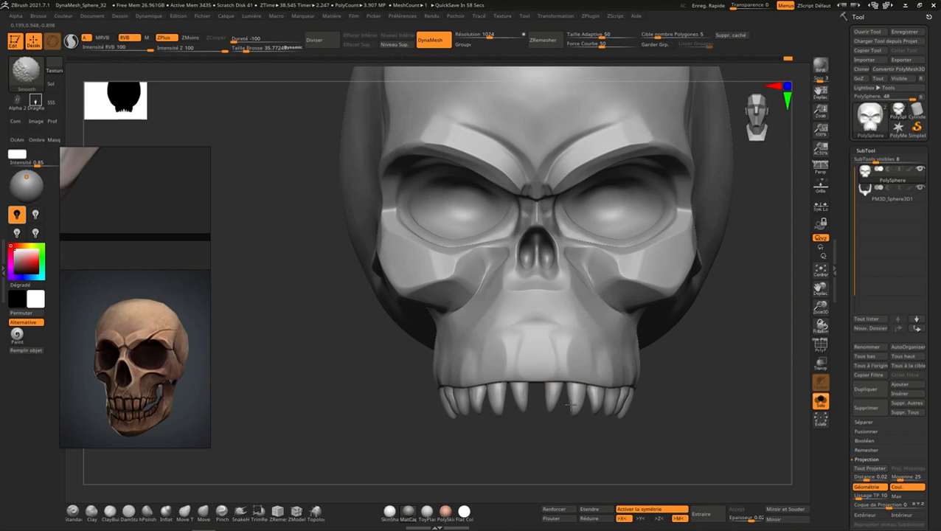
right_click_drag(592, 399, 546, 402)
right_click_drag(603, 412, 574, 375)
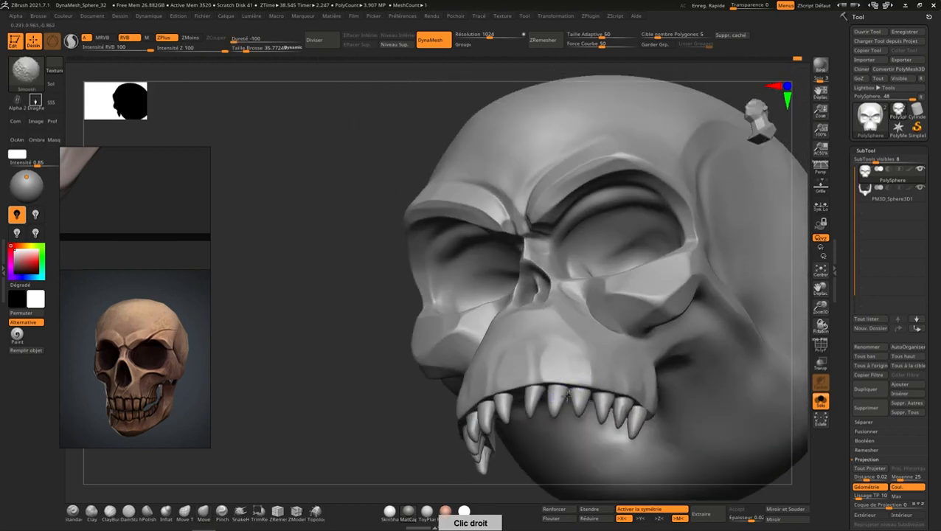
key("shift")
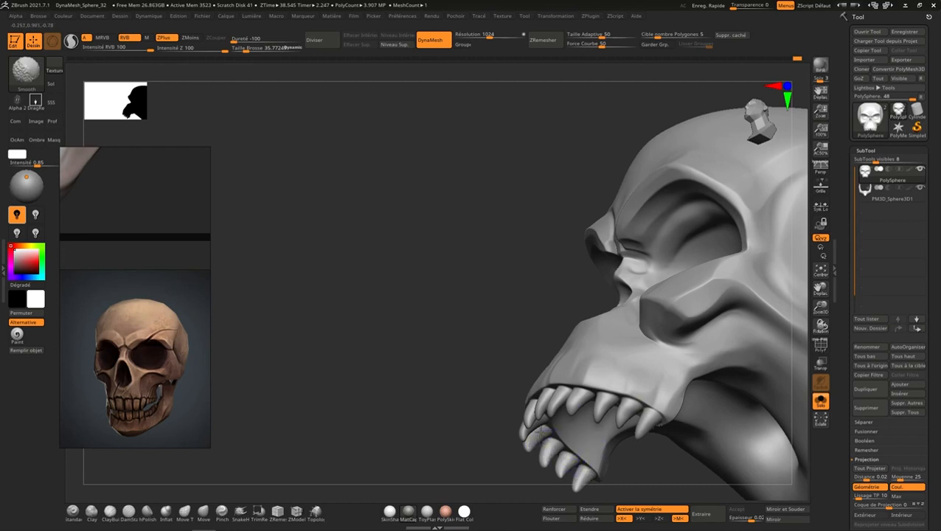
left_click_drag(550, 253, 534, 291, "ctrl")
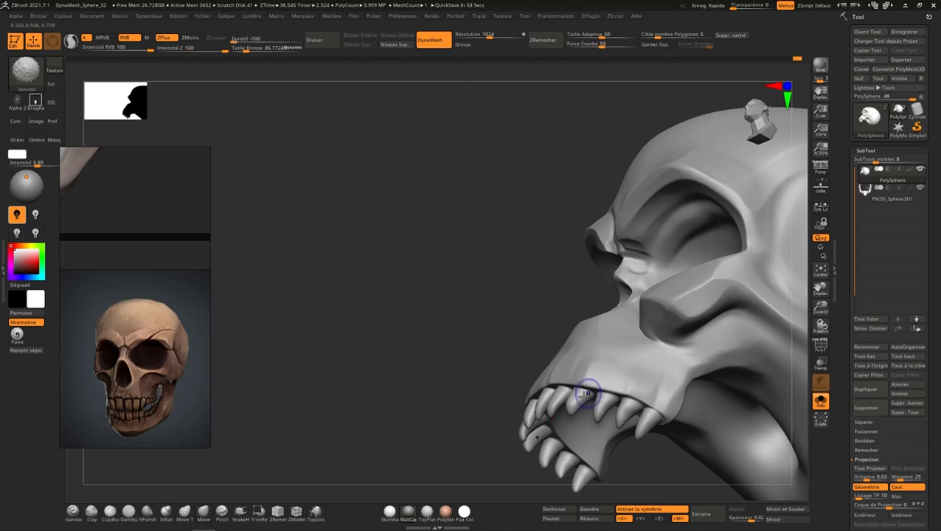
- Polish flat facets onto the outer faces of the rear upper teeth with the hPolish brush at a size of about 21 to 28
right_click_drag(581, 396, 648, 277)
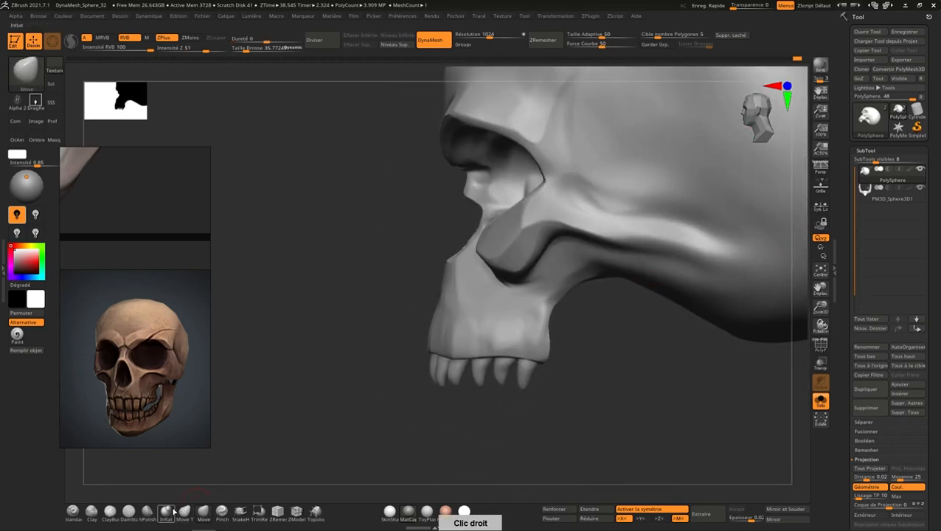
left_click(148, 510)
mouse_move(498, 338)
right_mouse_down()
mouse_move(653, 323)
mouse_move(567, 388)
mouse_move(577, 365)
right_mouse_up()
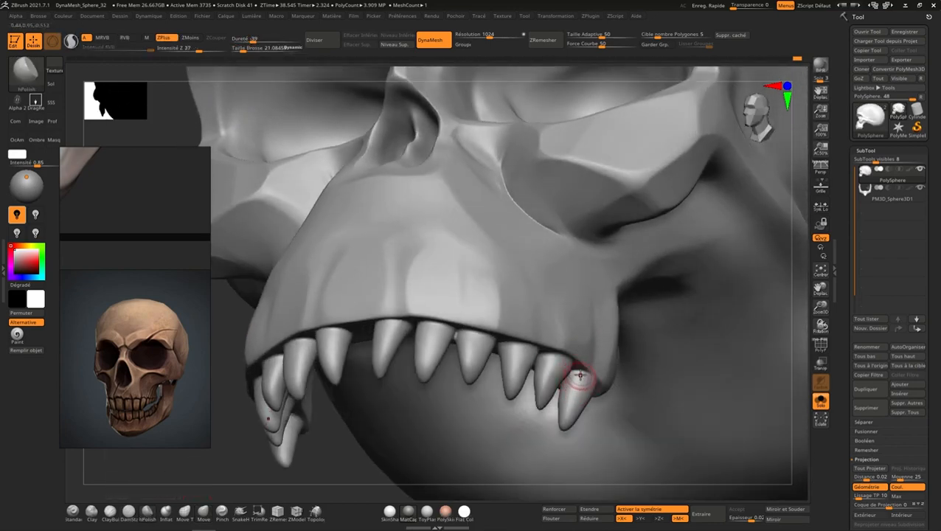
right_click_drag(565, 416, 594, 361)
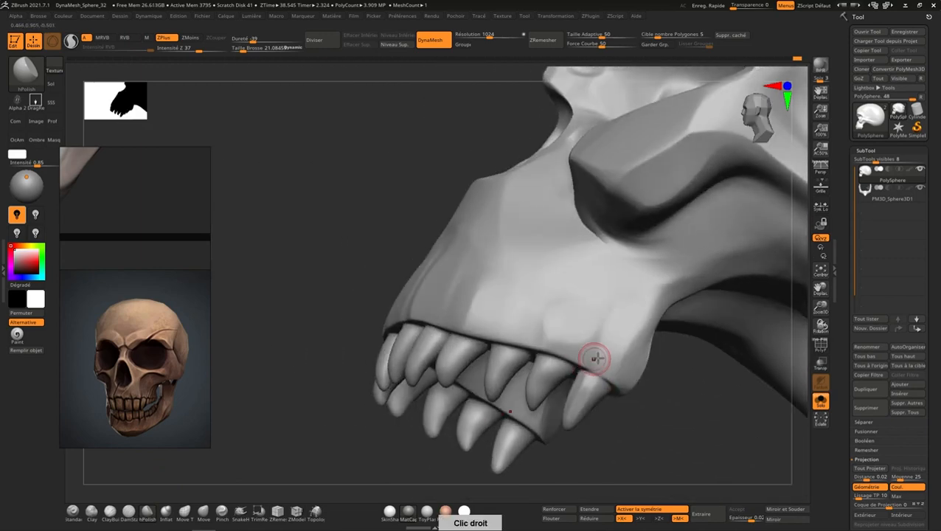
right_click_drag(572, 412, 597, 364)
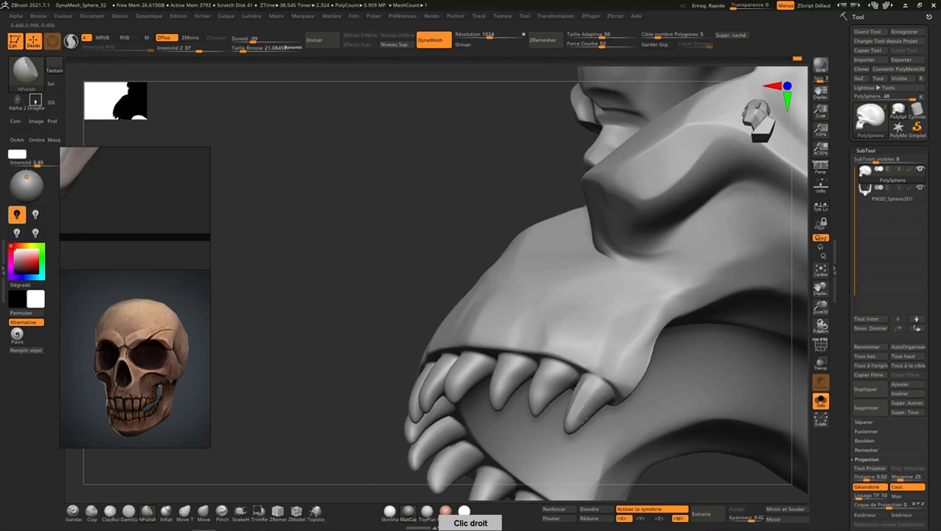
right_click_drag(580, 415, 609, 399)
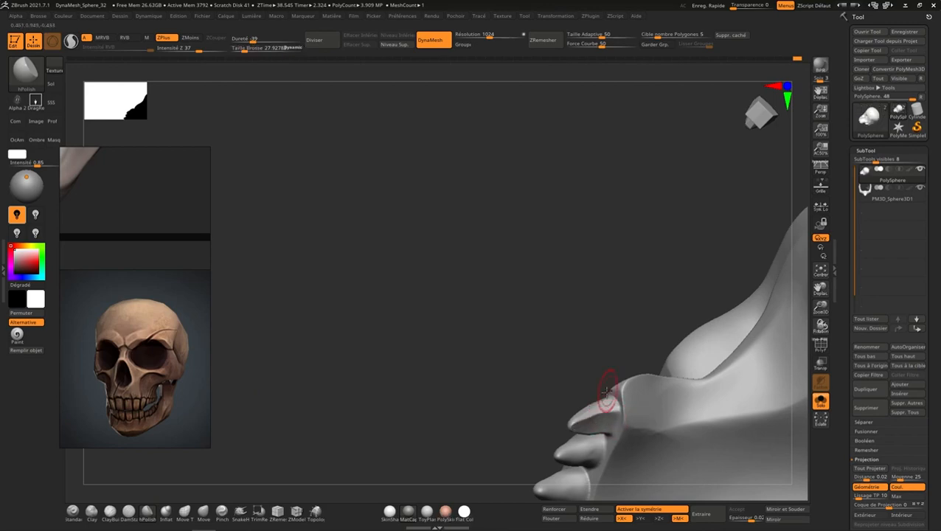
right_click_drag(609, 389, 583, 304)
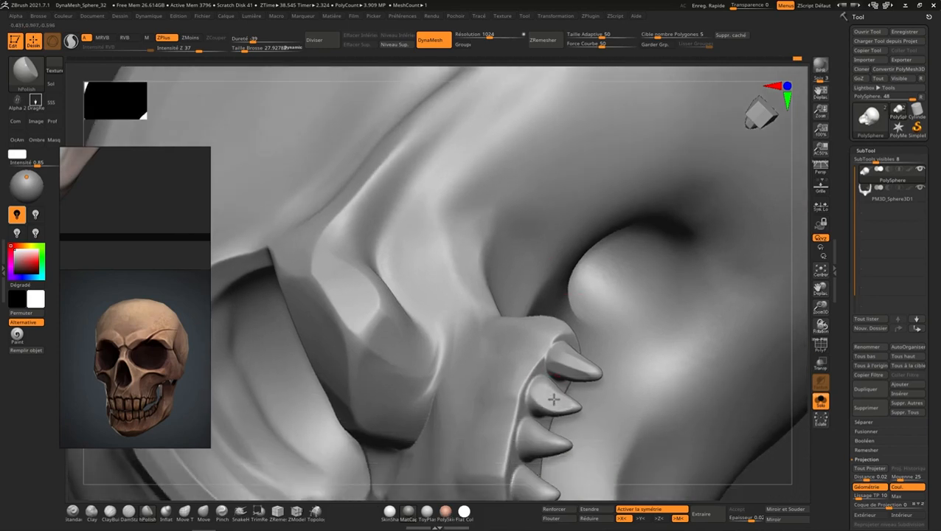
- Polish facets onto the front and side upper teeth from below with the hPolish brush at a size of about 28
right_click_drag(553, 399, 478, 360)
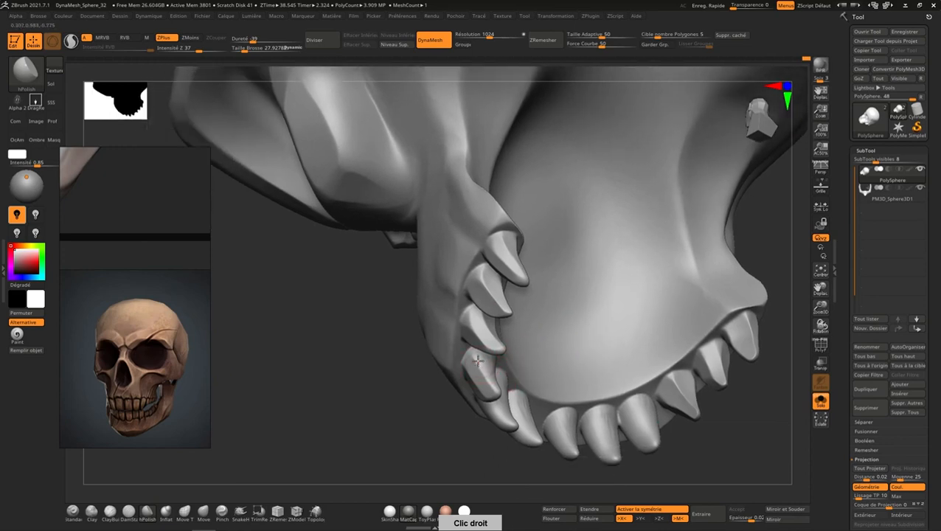
left_click_drag(478, 360, 492, 386)
right_click_drag(508, 360, 475, 360)
left_click_drag(470, 357, 464, 396)
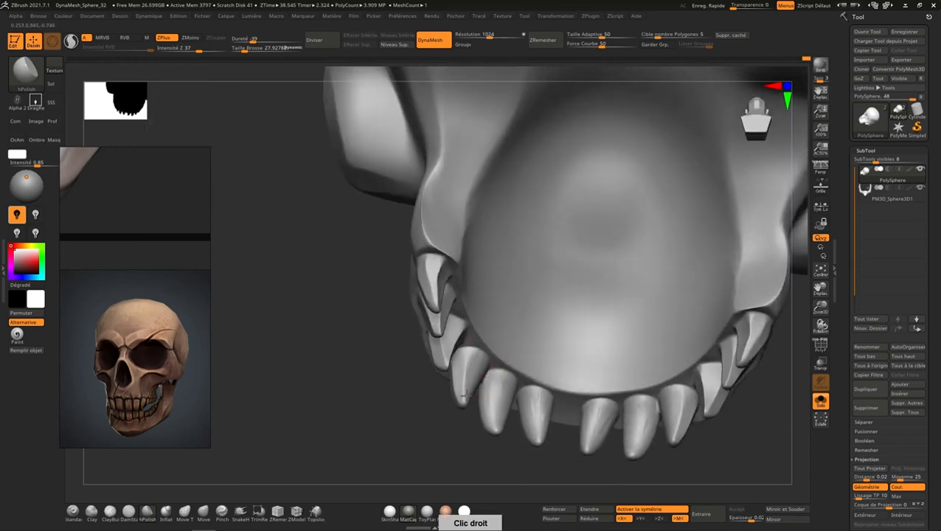
mouse_move(487, 346)
right_mouse_down()
mouse_move(479, 361)
mouse_move(497, 294)
mouse_move(480, 373)
right_mouse_up()
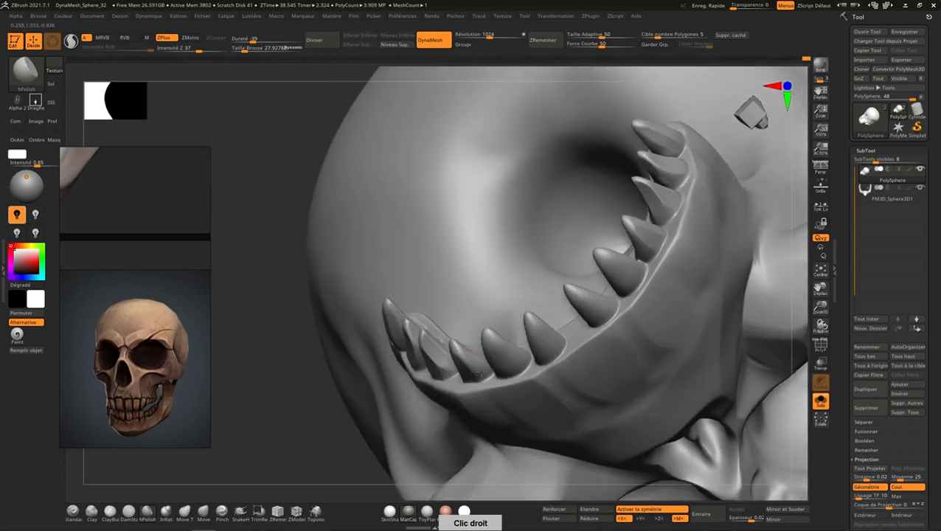
left_click_drag(478, 374, 471, 352)
mouse_move(473, 362)
right_mouse_down()
mouse_move(515, 336)
mouse_move(478, 361)
right_mouse_up()
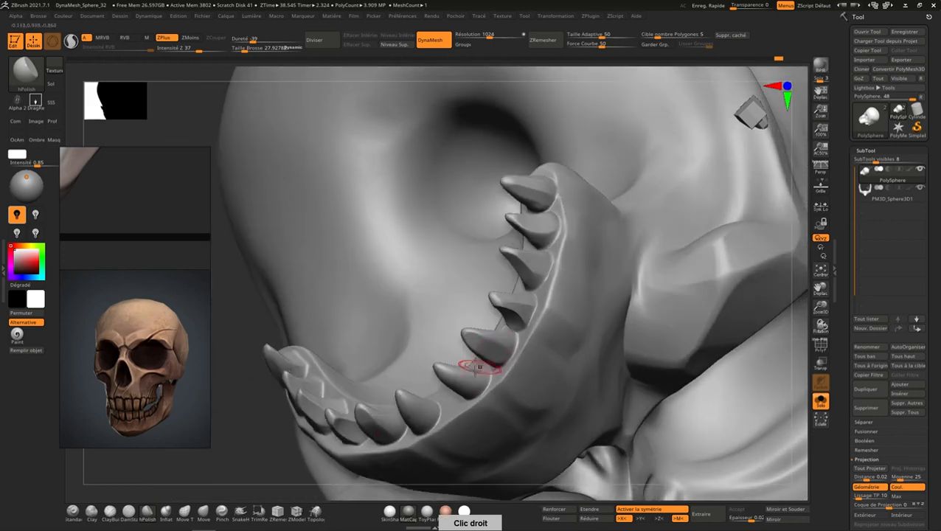
- Polish the inner faces and edges of the remaining upper teeth with the hPolish brush
right_click_drag(382, 420, 433, 358)
mouse_move(423, 307)
right_mouse_down()
mouse_move(430, 325)
mouse_move(398, 319)
mouse_move(420, 304)
mouse_move(404, 289)
mouse_move(399, 307)
right_mouse_up()
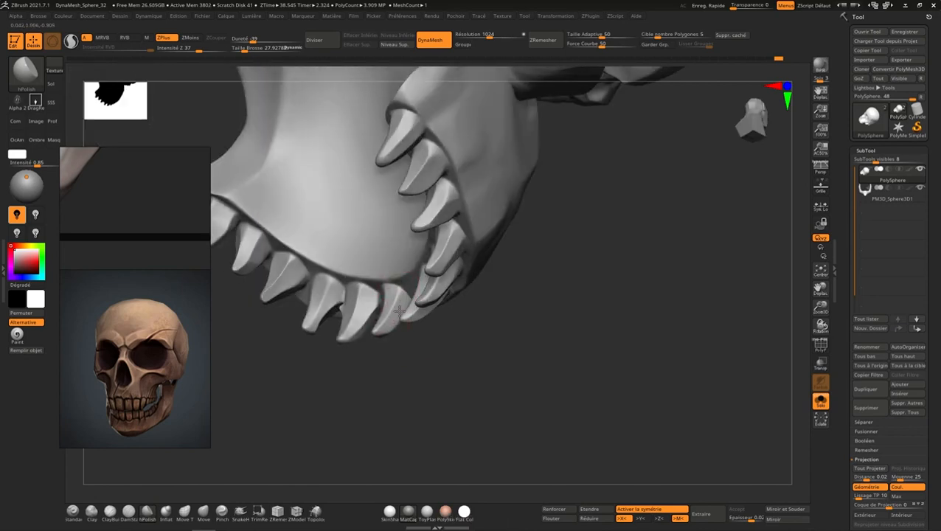
right_click_drag(437, 266, 508, 226)
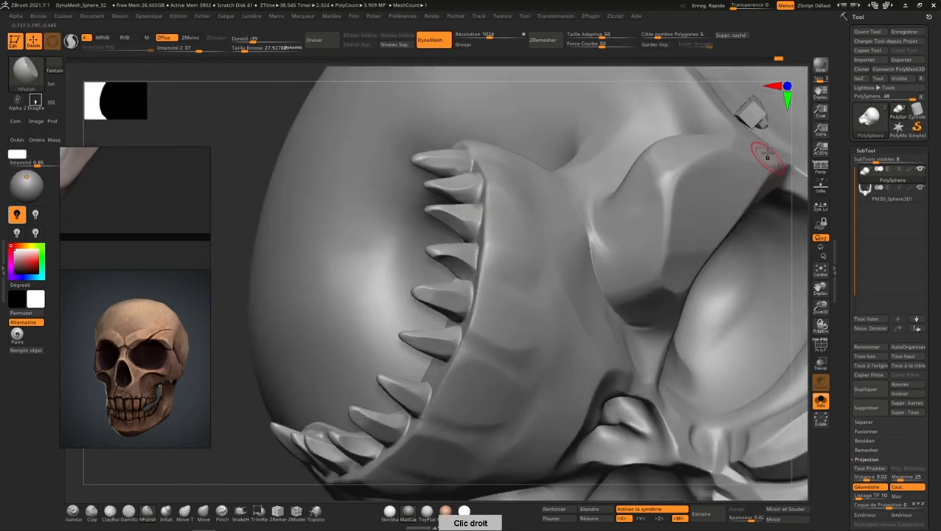
left_click(758, 124)
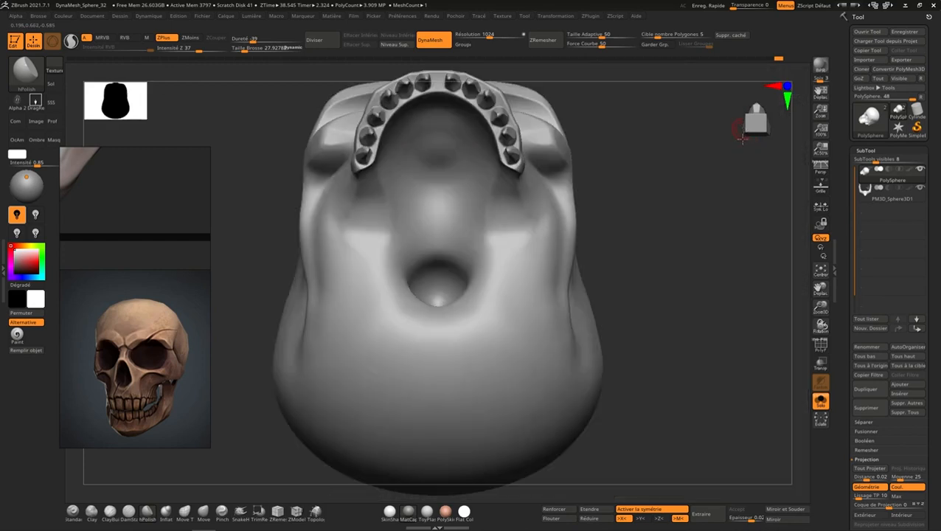
left_click(743, 137)
right_click_drag(603, 319, 629, 268, "ctrl")
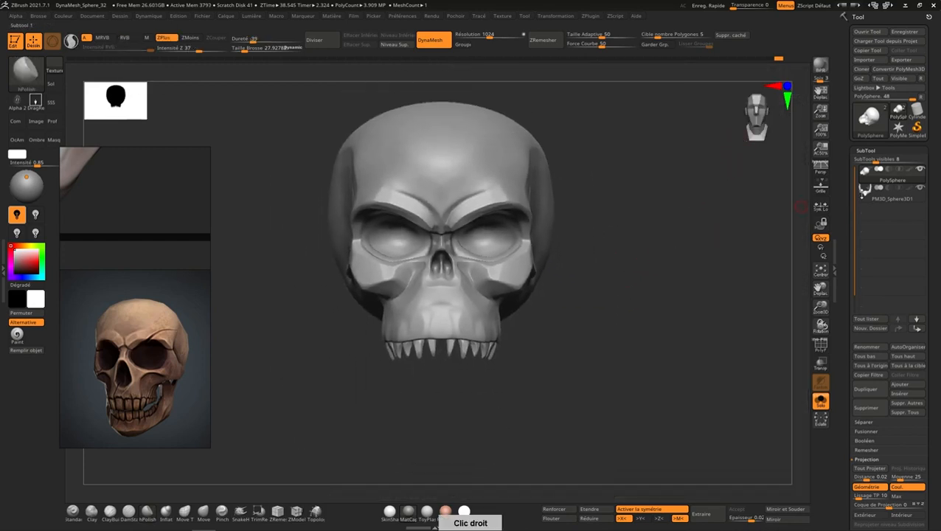
- Select the lower jaw subtool and mask six round tooth spots along each side of its rim with a brush size of about 14
left_click(906, 202)
left_click_drag(634, 325, 543, 386)
left_click(757, 122)
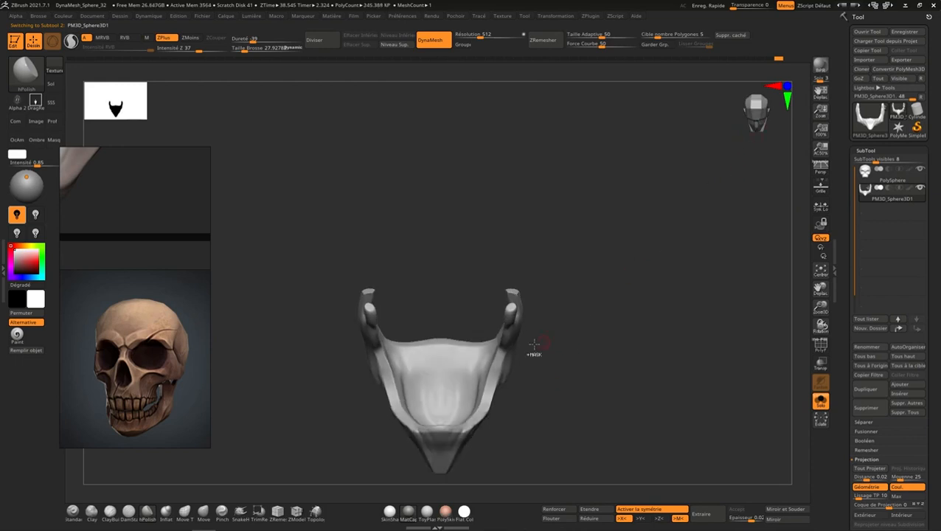
left_click(755, 120)
right_click_drag(506, 292, 533, 344, "ctrl")
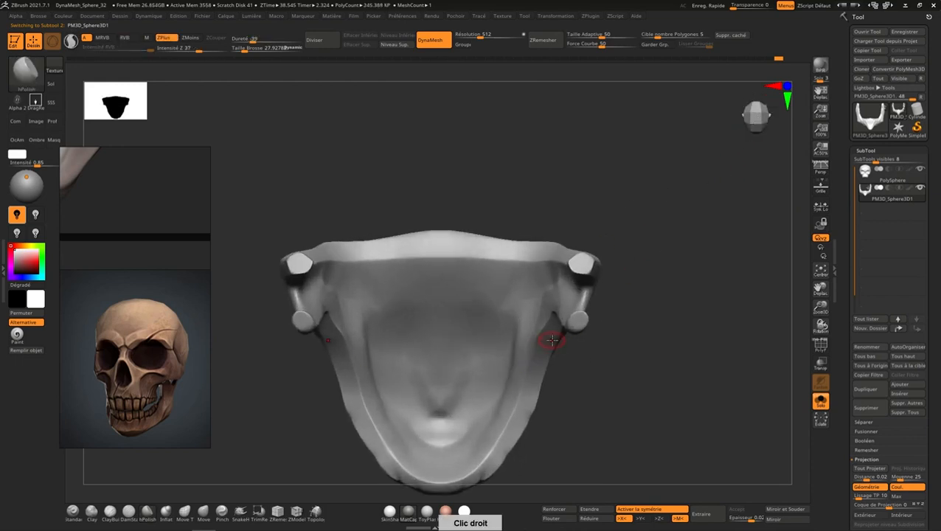
key("s")
left_click_drag(549, 340, 548, 342)
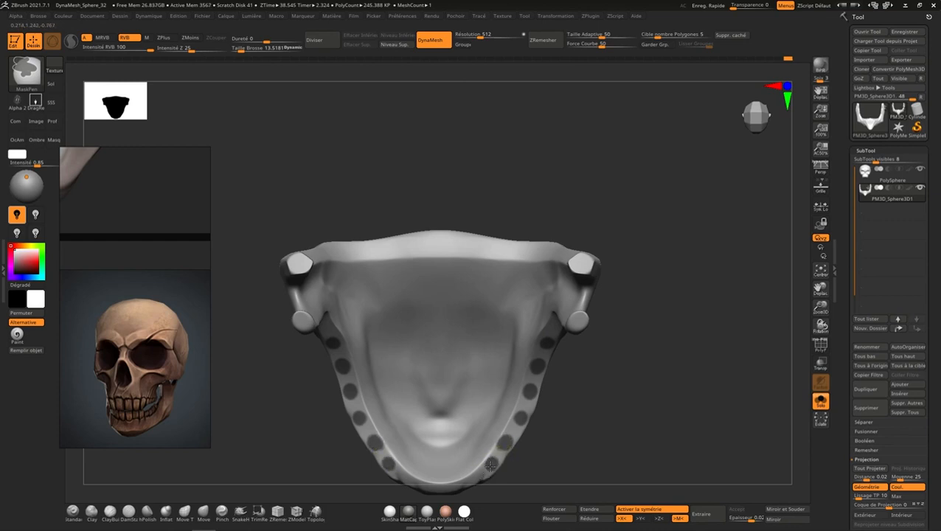
- Invert the lower jaw's mask and pull the unmasked tooth spots out of the rim with the Move Topological brush
right_click_drag(494, 443, 536, 404)
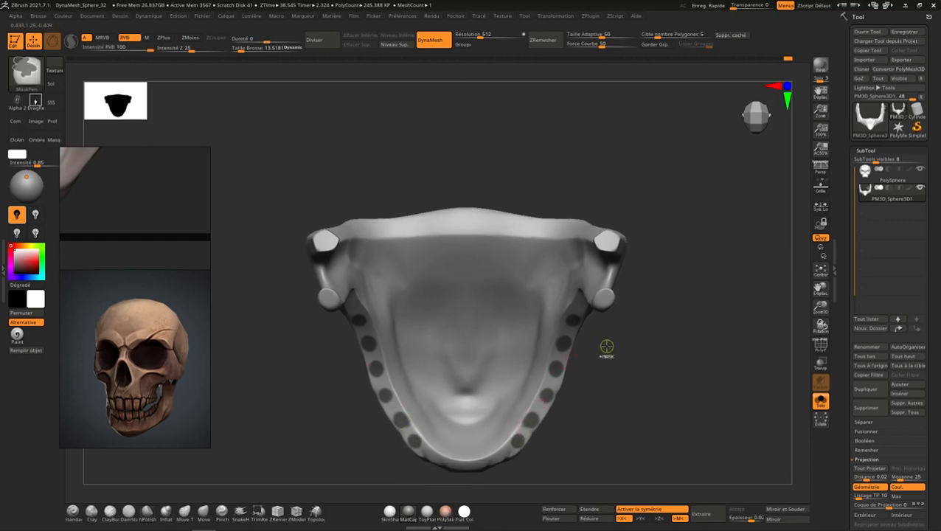
left_click(605, 346, "ctrl")
left_click(185, 511)
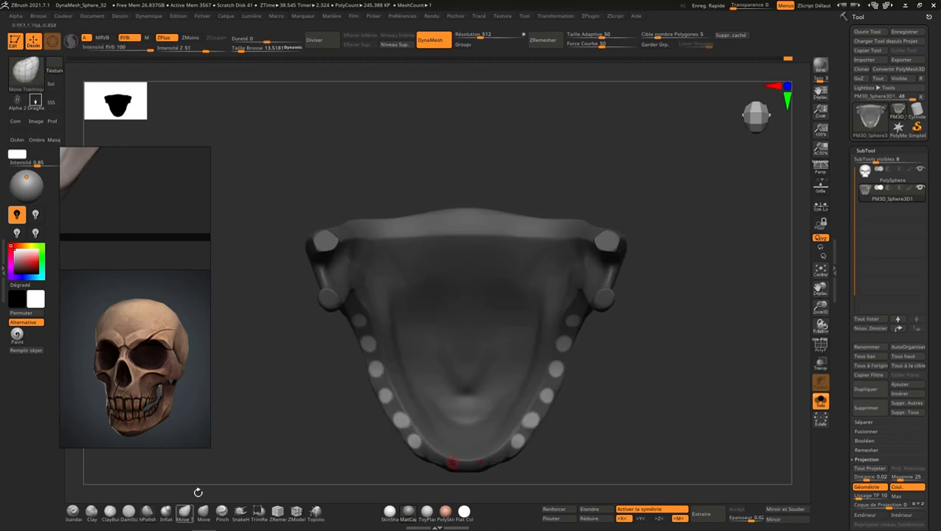
left_click_drag(530, 421, 523, 448, "alt")
left_click_drag(546, 396, 550, 406, "alt")
left_click_drag(557, 370, 562, 380, "alt")
left_click_drag(565, 344, 572, 355, "alt")
left_click_drag(573, 320, 587, 321, "alt")
- Lengthen the lower teeth upward from the side view and smooth their tips with a brush size of about 119
mouse_move(593, 369)
right_mouse_down()
mouse_move(591, 314)
mouse_move(537, 332)
right_mouse_up()
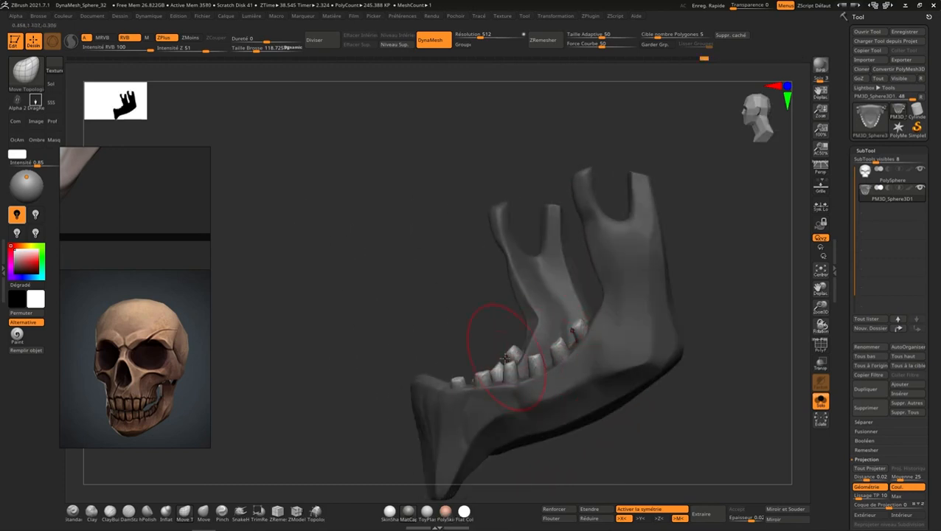
left_click_drag(559, 346, 562, 336)
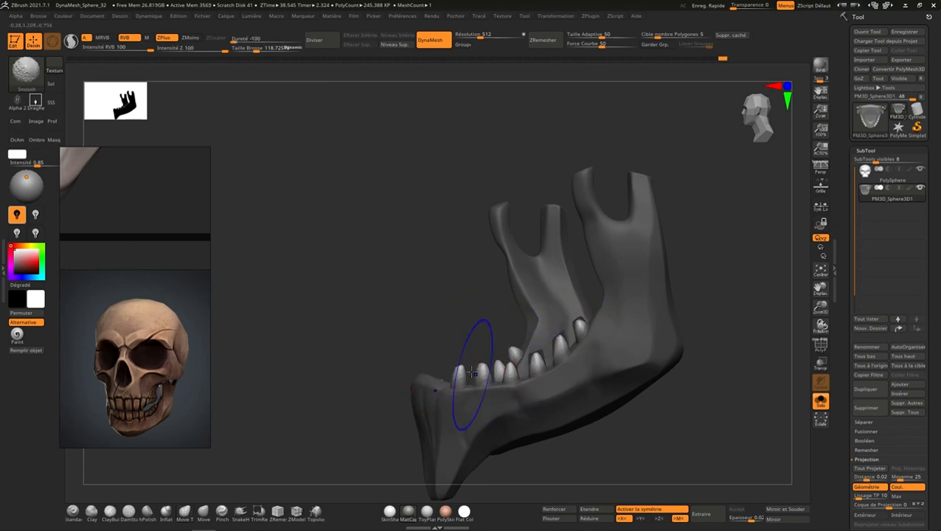
right_click_drag(489, 337, 470, 380)
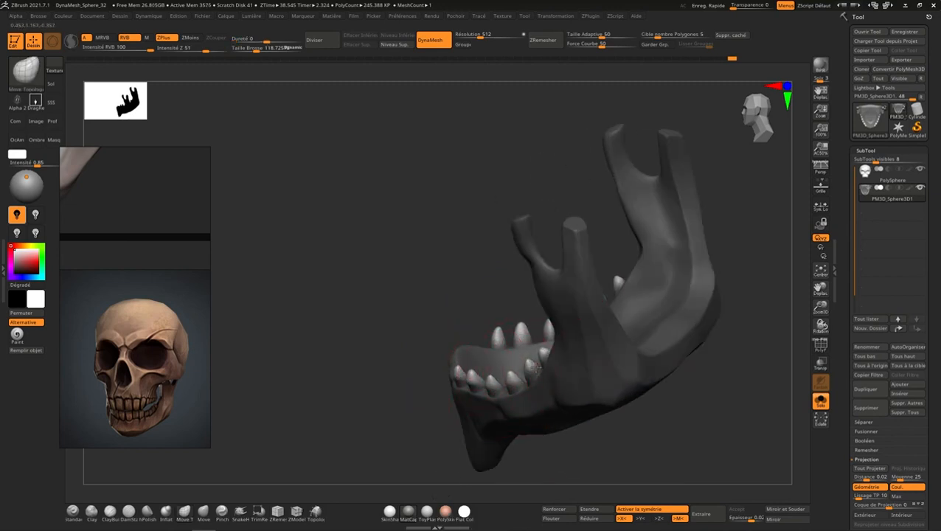
- Adjust the spacing and direction of the lower teeth from several angles with the Move Topological brush at sizes of about 51 to 77
right_click_drag(544, 359, 564, 324)
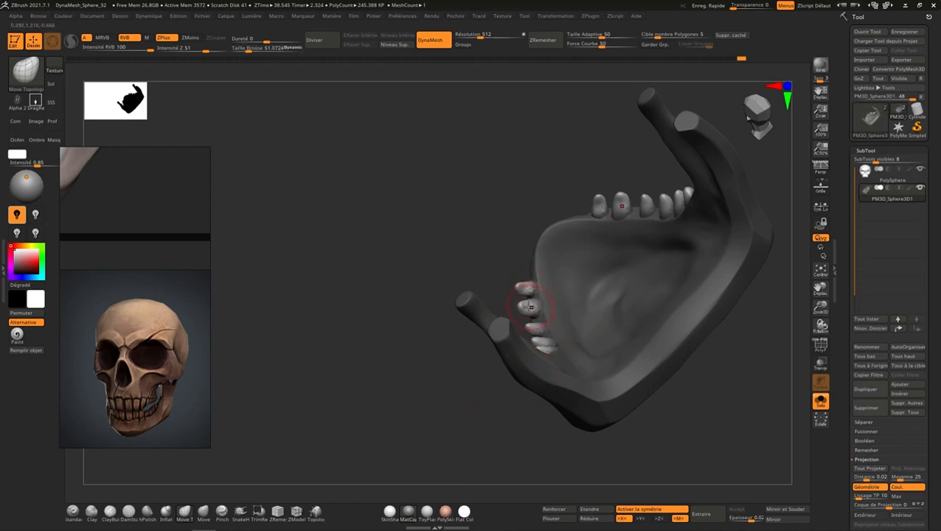
right_click_drag(532, 328, 567, 378)
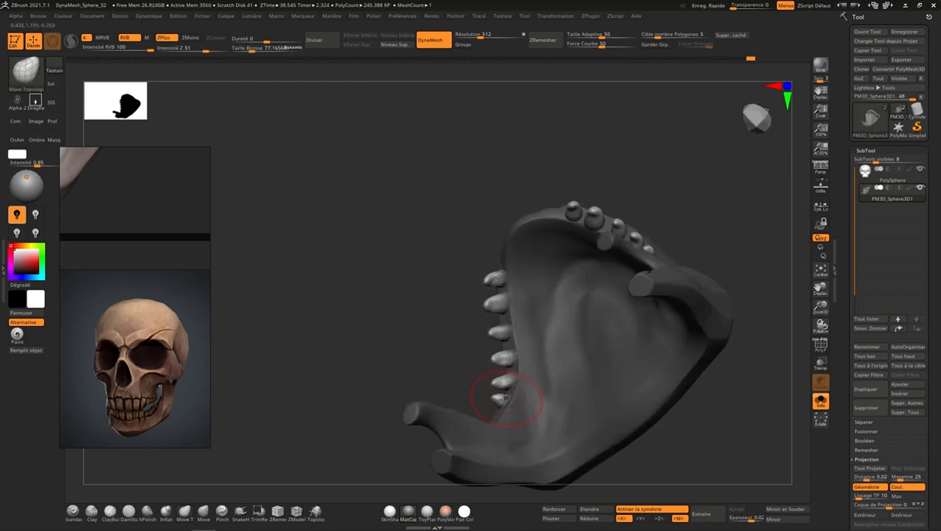
right_click_drag(510, 390, 603, 279)
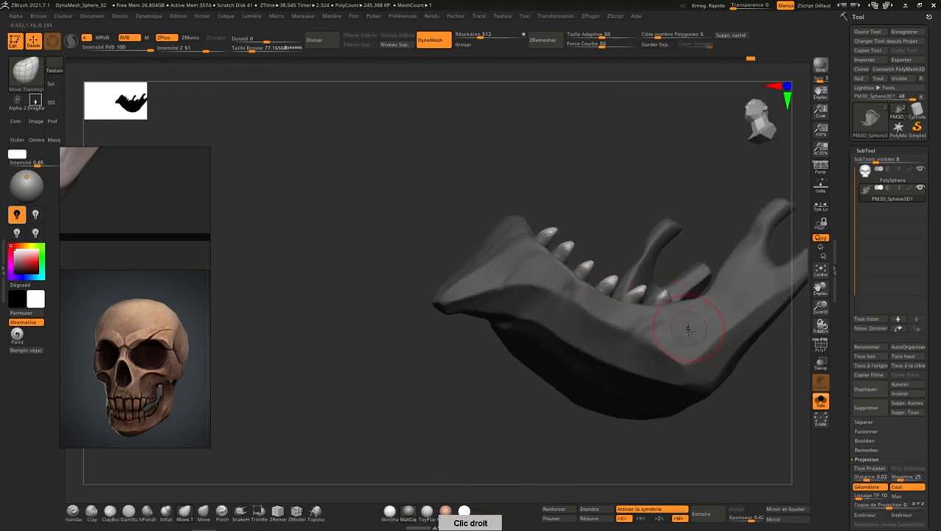
right_click_drag(687, 329, 711, 337)
right_click_drag(653, 295, 637, 309)
right_click_drag(590, 255, 582, 267)
- Stretch the lower teeth into points with the Move Topological brush at a size of about 58, smoothing each tooth
key("s")
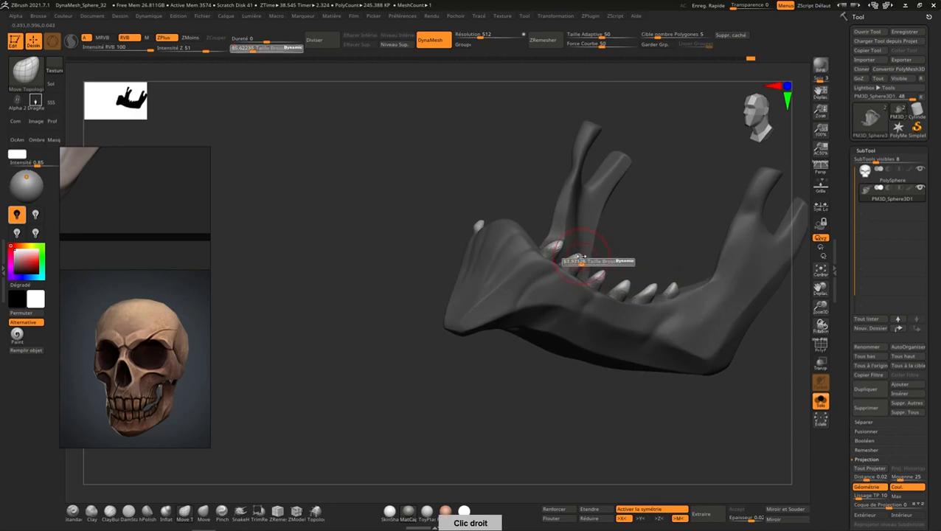
key("shift")
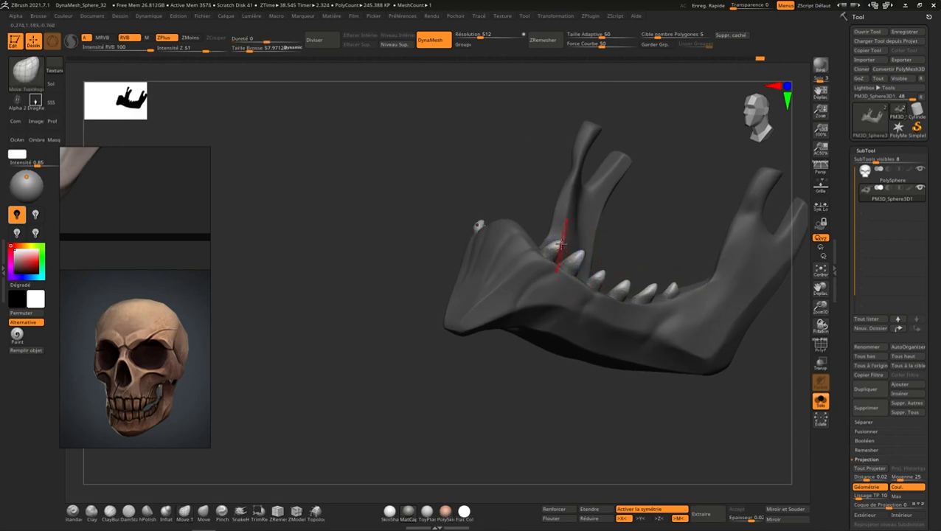
left_click_drag(561, 248, 558, 245)
key("shift")
key("shift")
key("shift")
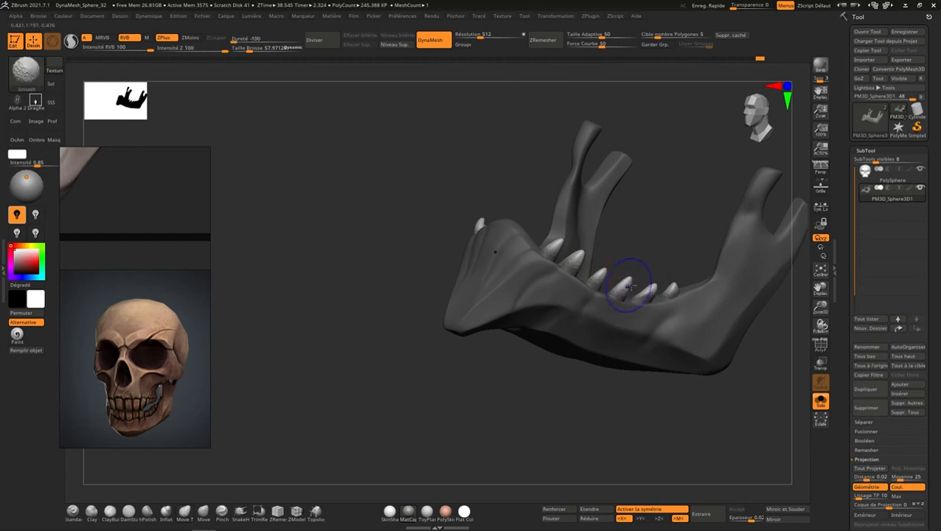
left_click_drag(651, 290, 676, 277)
key("shift")
key("shift")
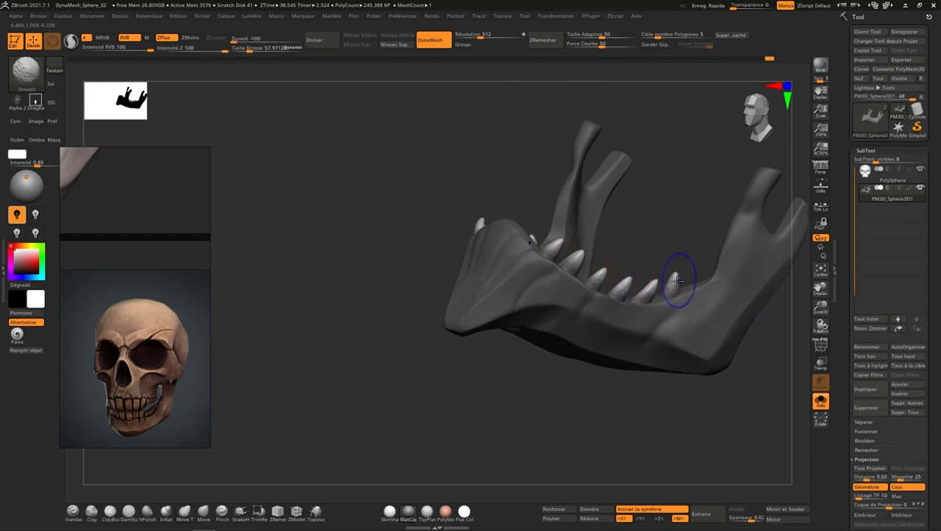
key("shift")
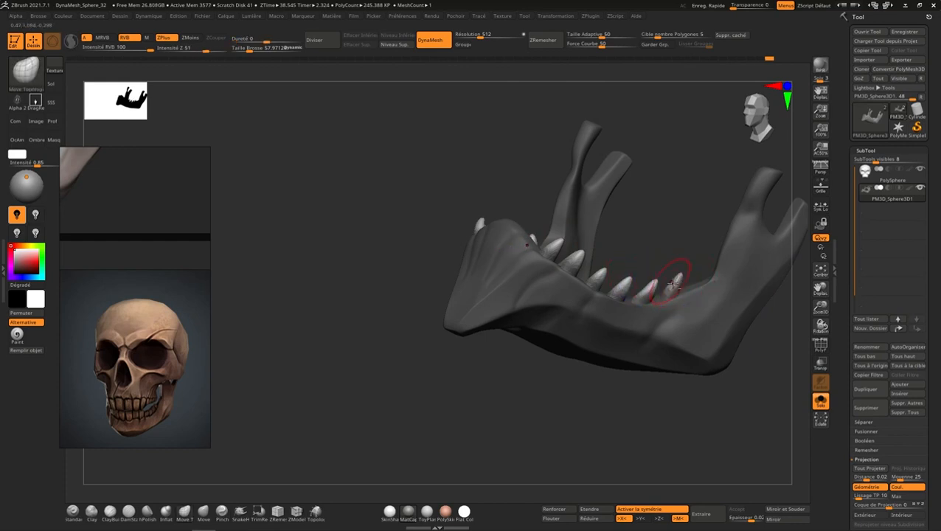
right_click_drag(689, 269, 684, 267)
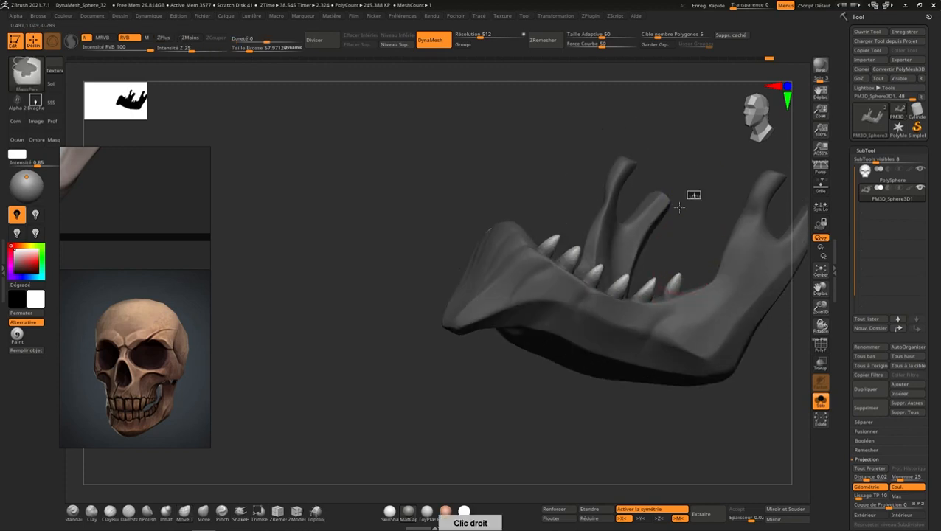
- Clear the mask on the lower jaw, update its DynaMesh, and set the DynaMesh resolution to 1024
left_click_drag(685, 204, 701, 195, "ctrl")
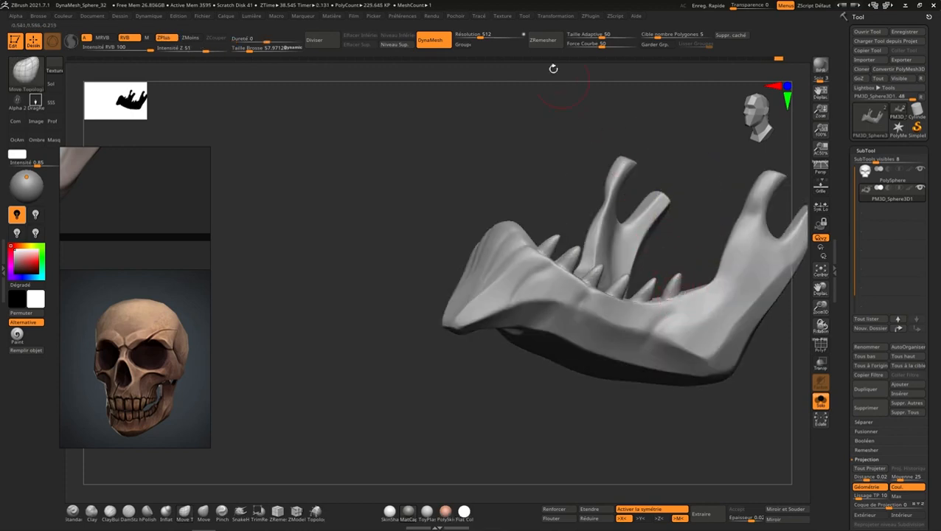
left_click(494, 33)
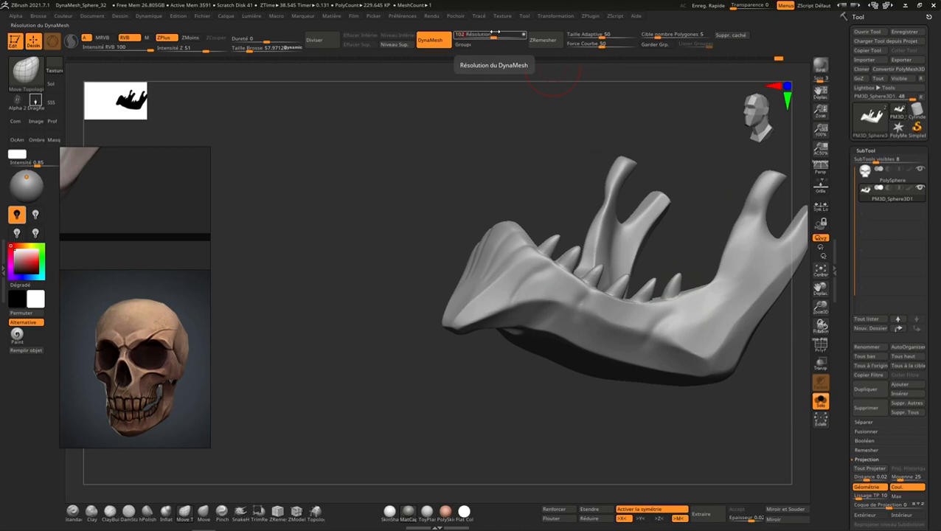
key("Return")
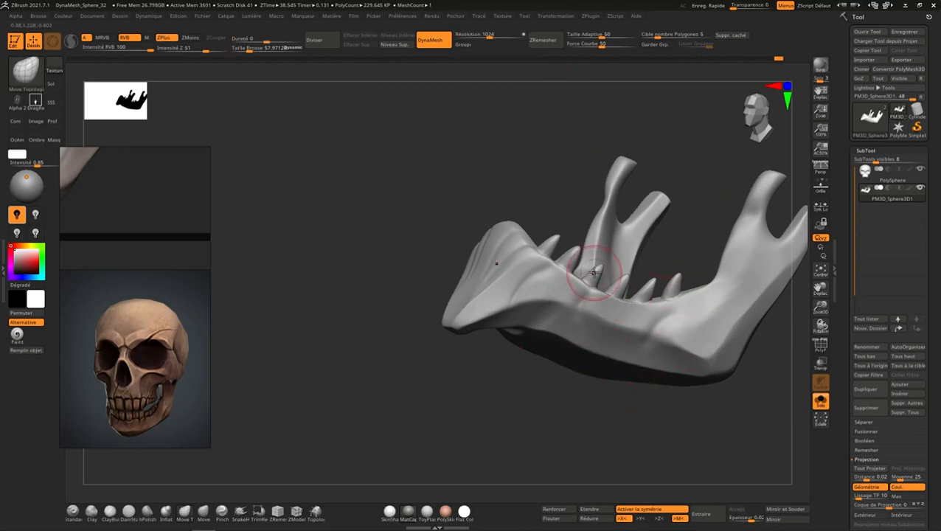
- Adjust the shape and direction of the lower teeth from several angles with the Move Topological brush at sizes of about 45 to 58
mouse_move(594, 267)
right_mouse_down()
mouse_move(586, 311)
mouse_move(578, 257)
right_mouse_up()
key("shift")
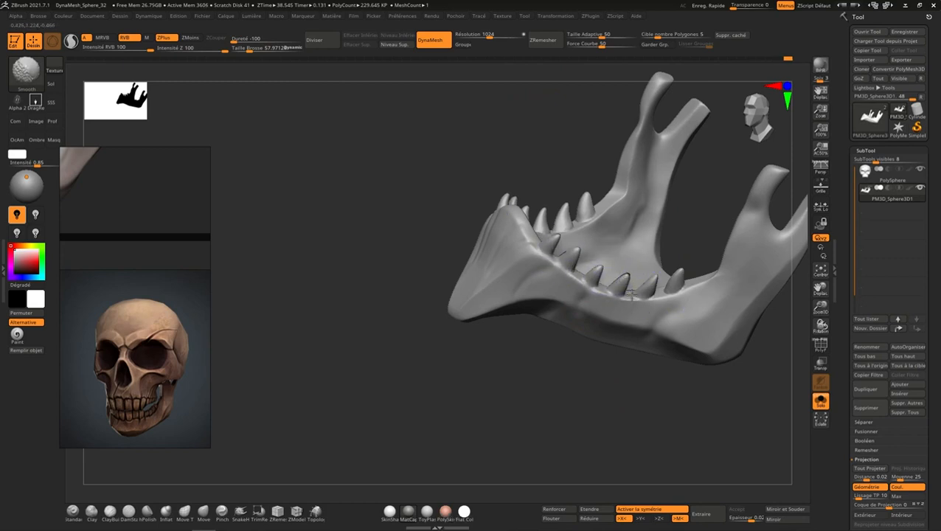
mouse_move(668, 236)
right_mouse_down()
mouse_move(630, 314)
mouse_move(563, 283)
right_mouse_up()
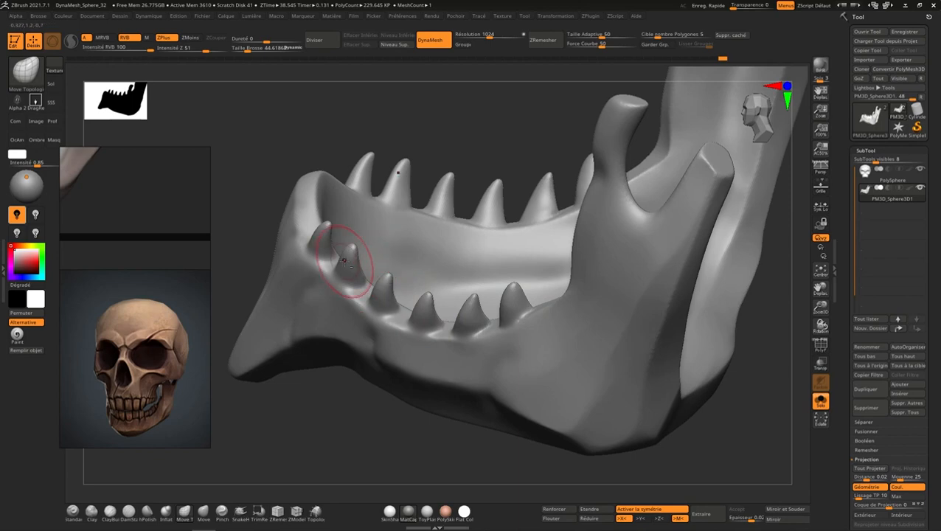
right_click_drag(324, 221, 451, 248)
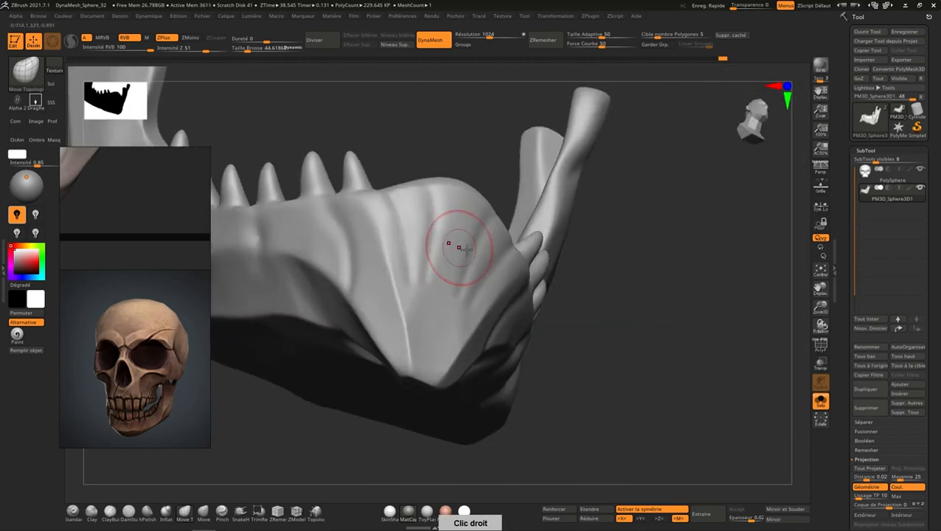
left_click(751, 147)
right_click_drag(717, 213, 669, 172, "ctrl")
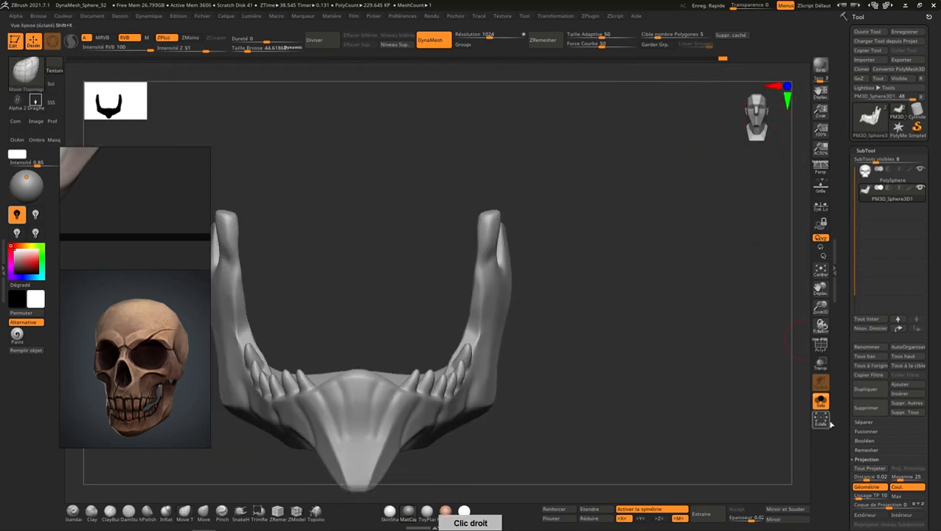
- Isolate the lower jaw and flatten facets onto its rearmost teeth with the hPolish brush at a size of about 28
left_click(822, 403)
mouse_move(660, 368)
right_mouse_down("ctrl")
mouse_move(620, 321)
mouse_move(704, 272)
right_mouse_up("ctrl")
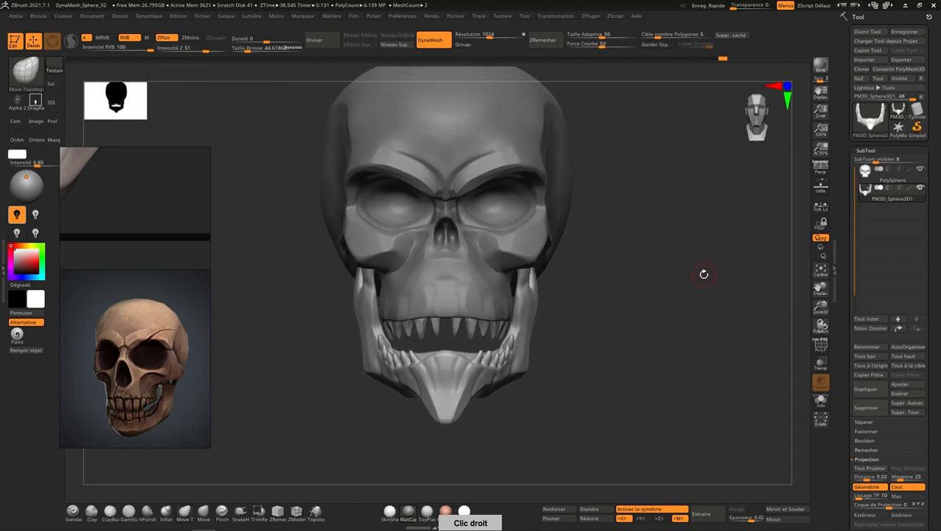
right_click_drag(605, 328, 614, 382, "ctrl")
right_click_drag(613, 382, 627, 352, "alt")
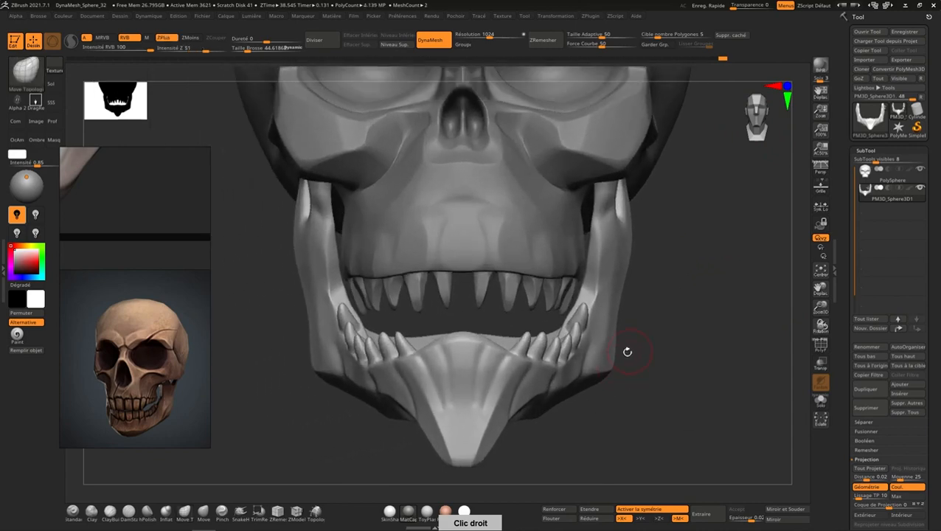
left_click(147, 510)
mouse_move(604, 320)
right_mouse_down("ctrl")
mouse_move(624, 351)
mouse_move(612, 335)
mouse_move(603, 347)
right_mouse_up("ctrl")
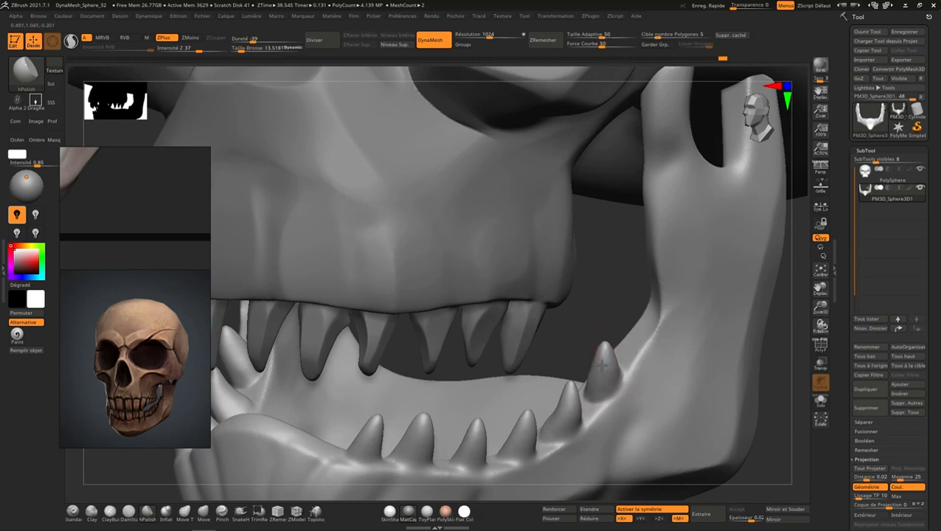
right_click_drag(605, 359, 609, 357)
left_click(821, 402)
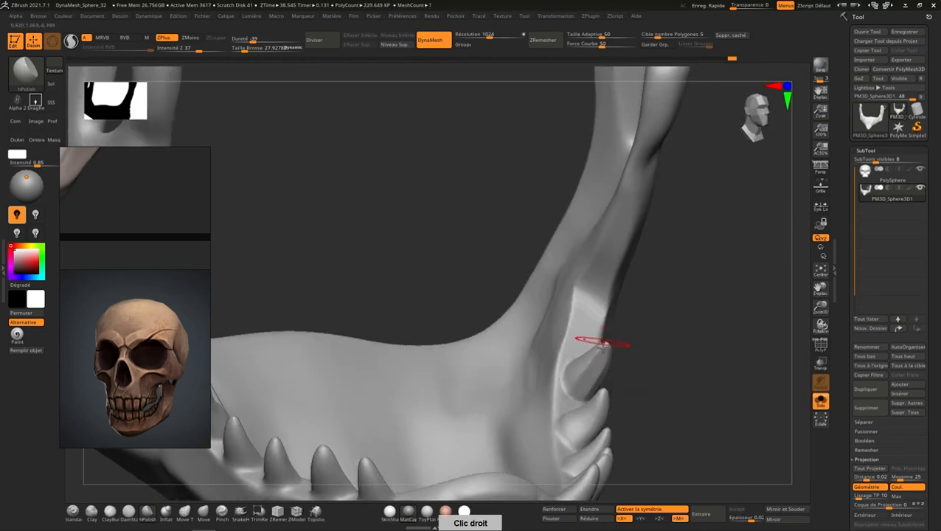
right_click_drag(599, 336, 663, 348)
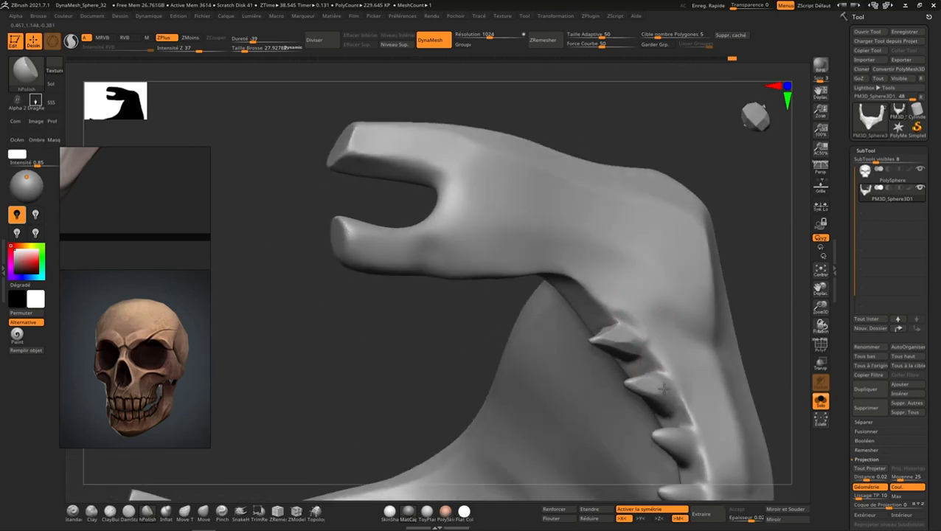
right_click_drag(672, 392, 741, 337)
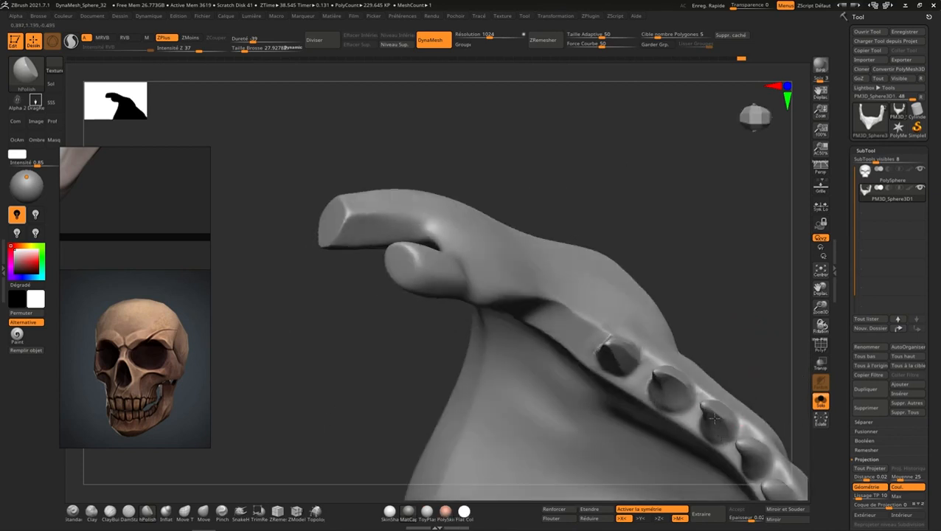
- Continue faceting the remaining lower teeth toward the chin from several angles with the hPolish brush
mouse_move(717, 424)
right_mouse_down()
mouse_move(741, 412)
mouse_move(715, 406)
right_mouse_up()
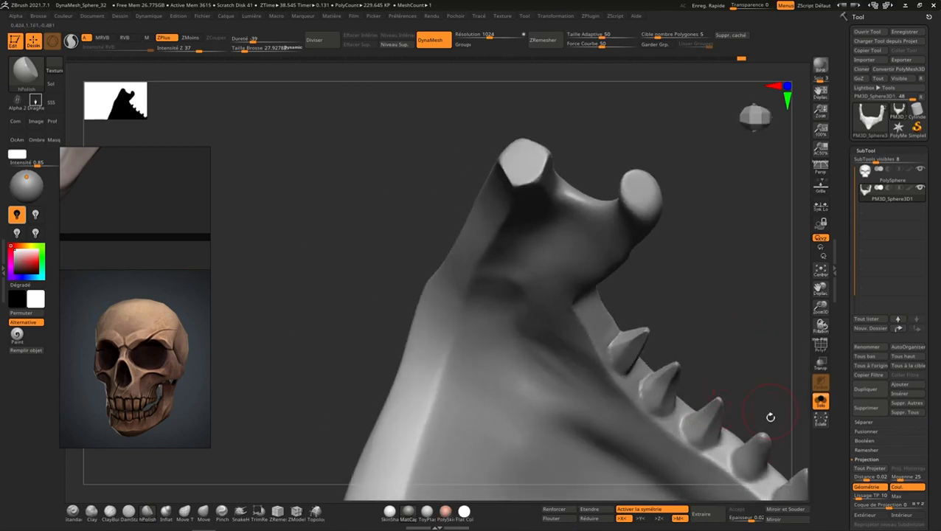
right_click_drag(770, 415, 735, 410)
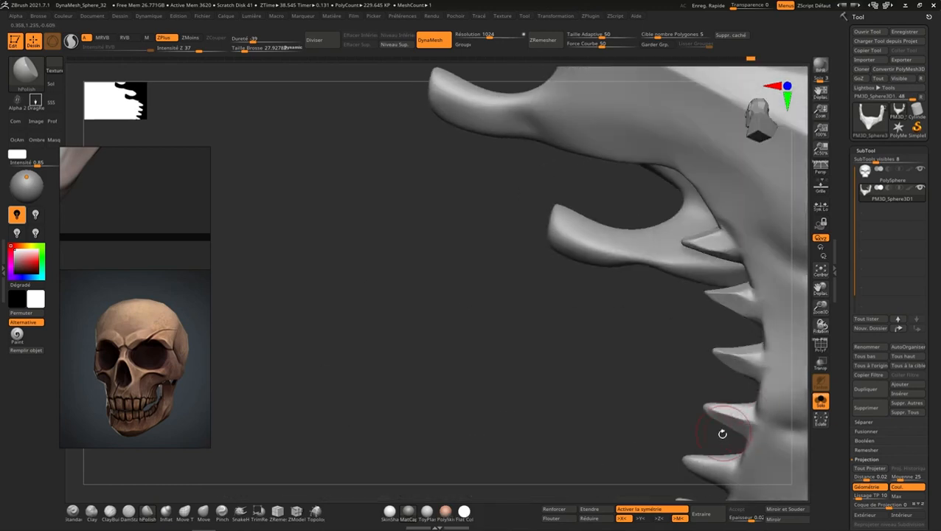
right_click_drag(712, 447, 752, 358)
right_click_drag(707, 397, 699, 394)
right_click_drag(690, 427, 772, 231)
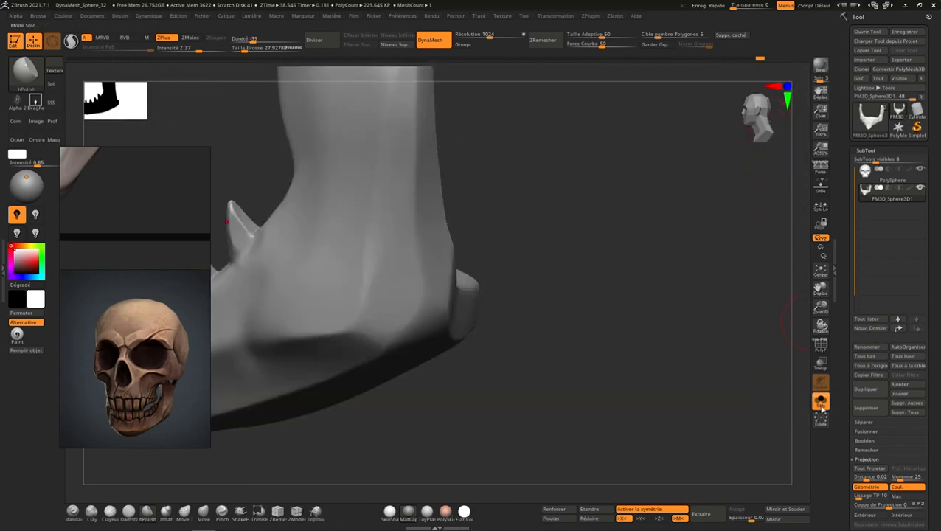
- Show the full skull from the front and update the DynaMesh of both the skull and the lower jaw at resolution 1024
right_click_drag(725, 384, 769, 120)
key("f")
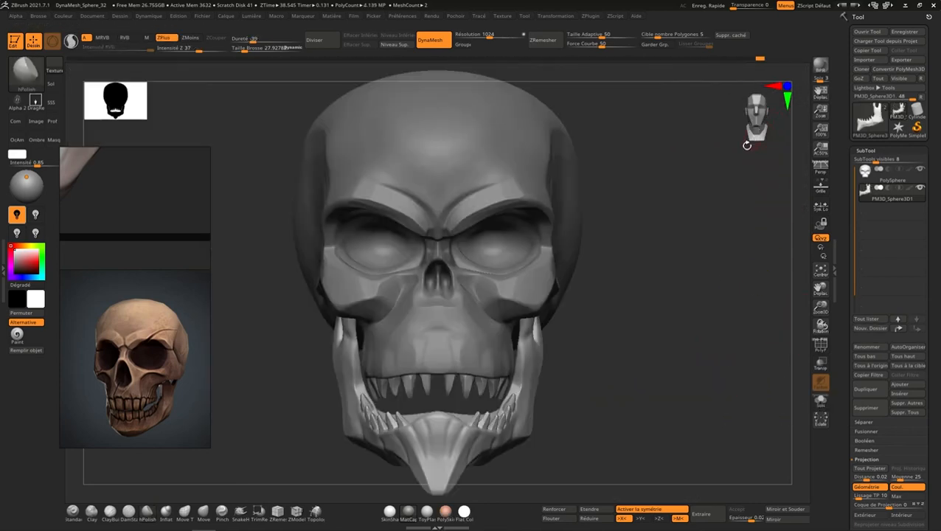
right_click_drag(604, 283, 634, 239, "ctrl")
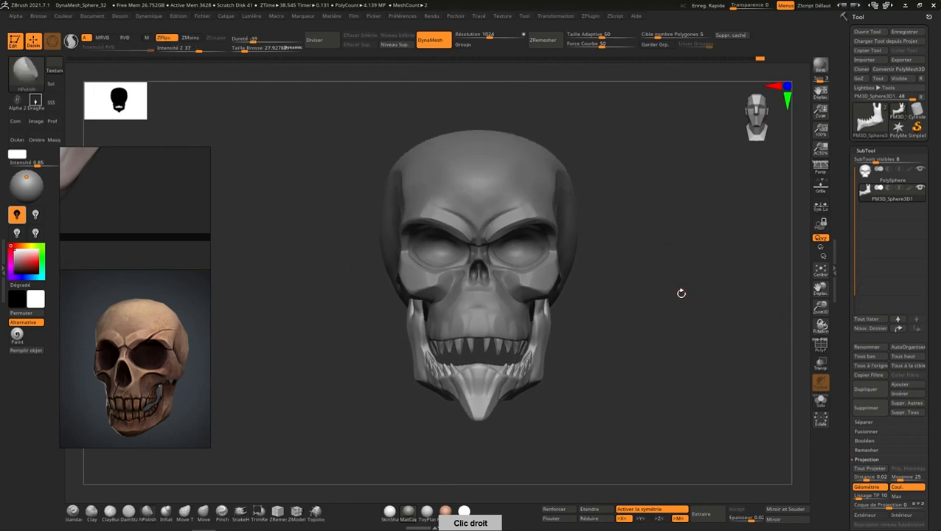
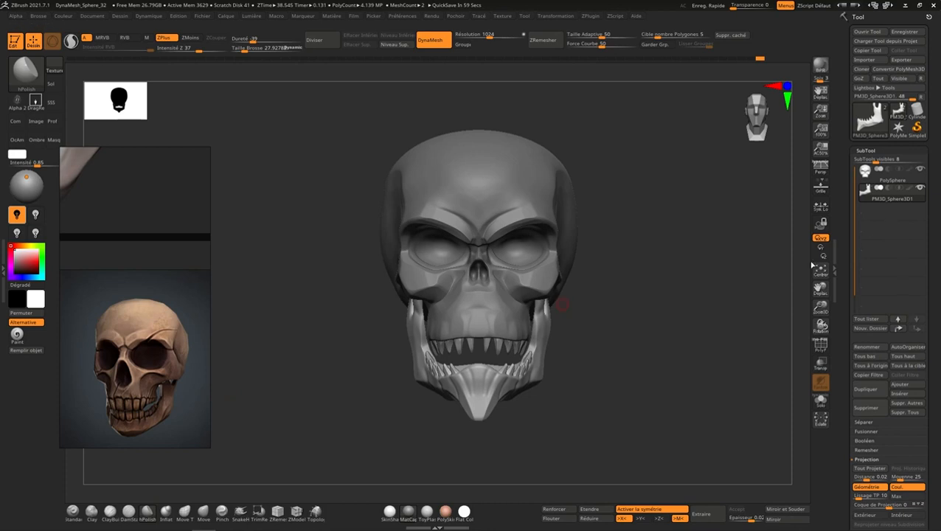
left_click(898, 179)
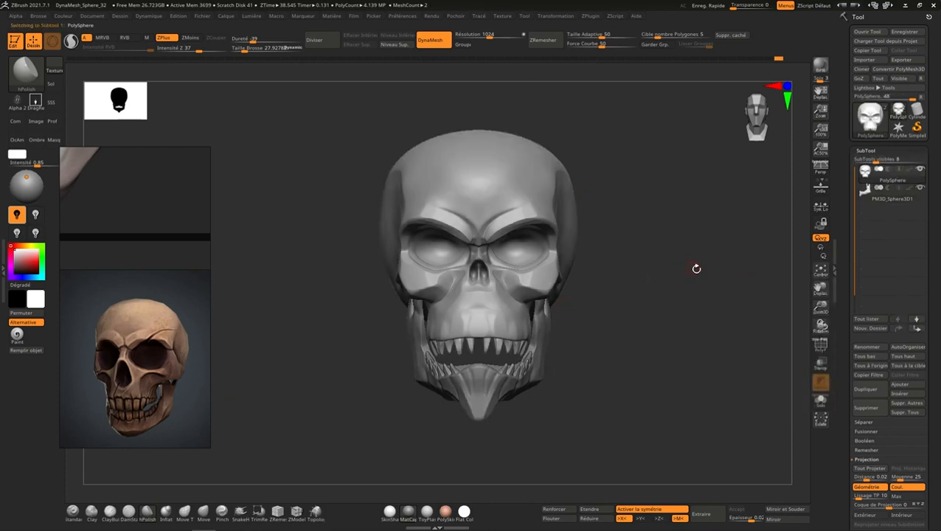
key("ctrl")
left_click(897, 196)
key("ctrl")
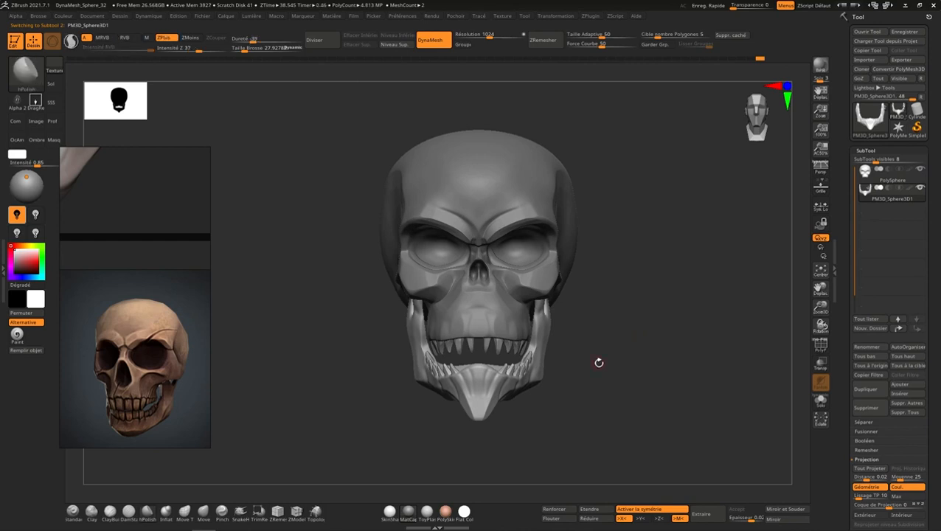
- Make the skull the active subtool, choose the DamStandard brush, turn symmetry off and set the brush size to about 58
key("alt+Up")
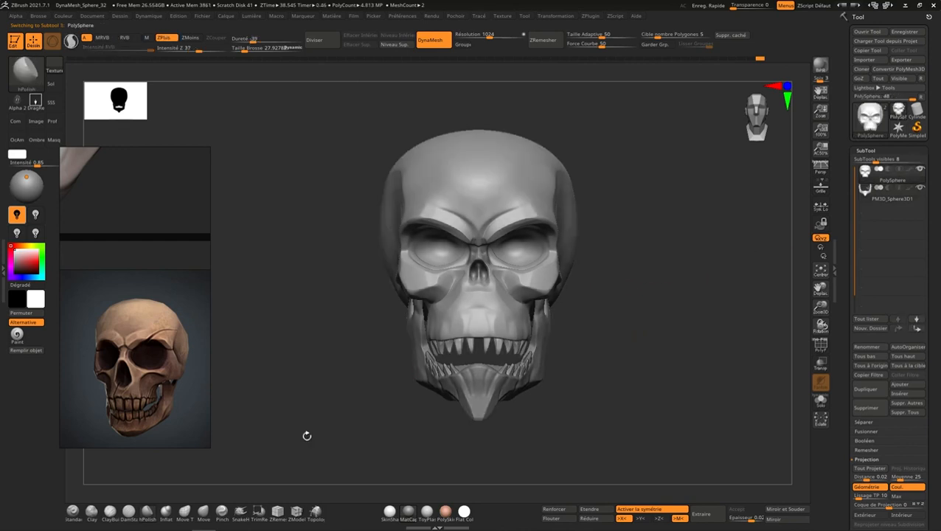
left_click(129, 511)
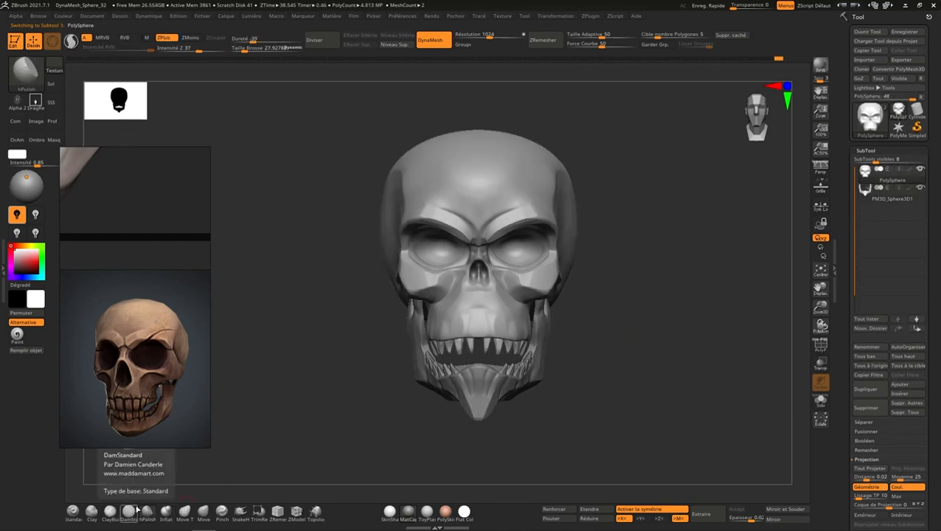
left_click(643, 509)
right_click_drag(550, 233, 527, 296, "ctrl")
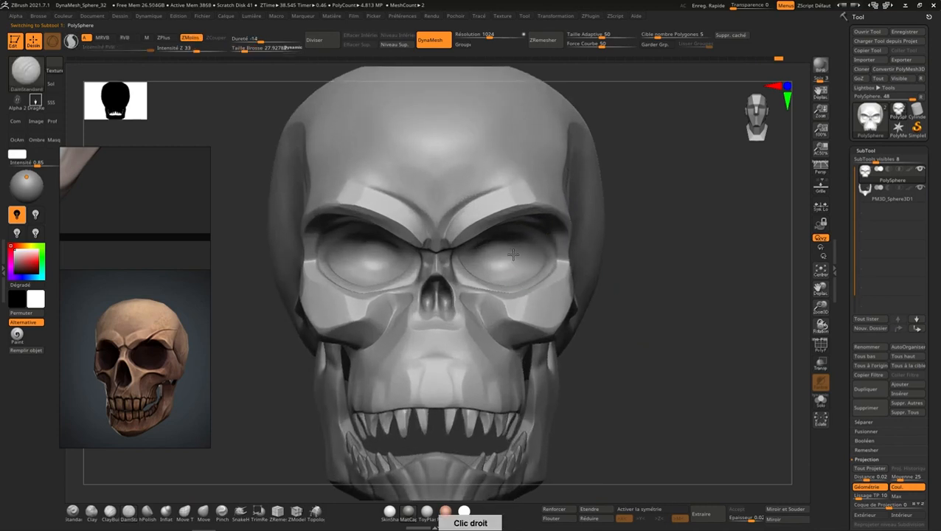
key("s")
left_click_drag(514, 254, 517, 255)
mouse_move(517, 257)
right_mouse_down()
mouse_move(519, 310)
mouse_move(503, 286)
right_mouse_up()
key("s")
left_click_drag(502, 286, 507, 286)
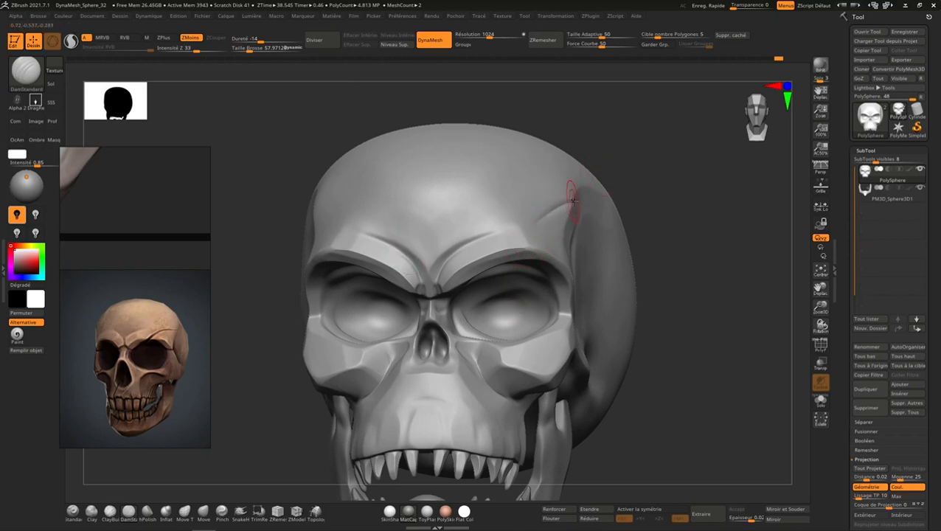
- Carve a diagonal crack from the skull's left temple down across the brow ridge and smooth its edges
mouse_move(573, 201)
left_mouse_down()
mouse_move(515, 244)
mouse_move(547, 212)
mouse_move(490, 264)
left_mouse_up()
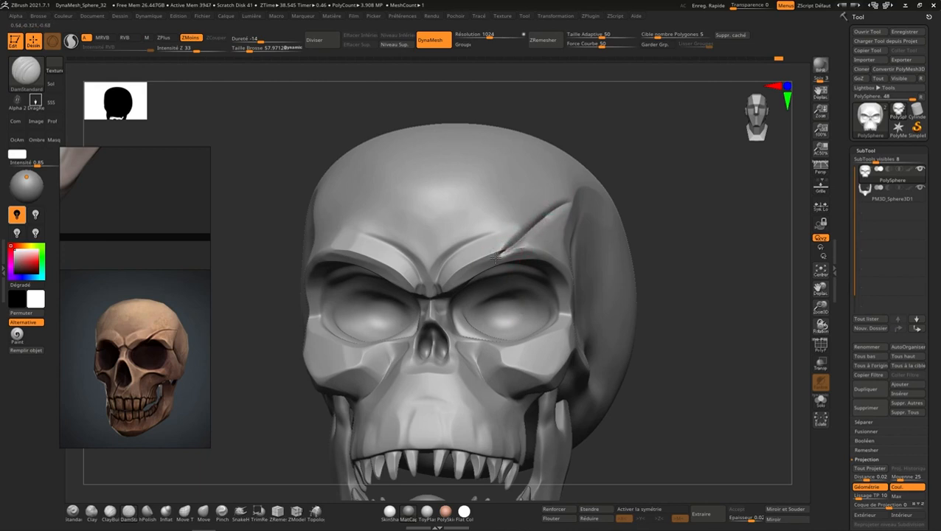
right_click_drag(506, 250, 522, 236)
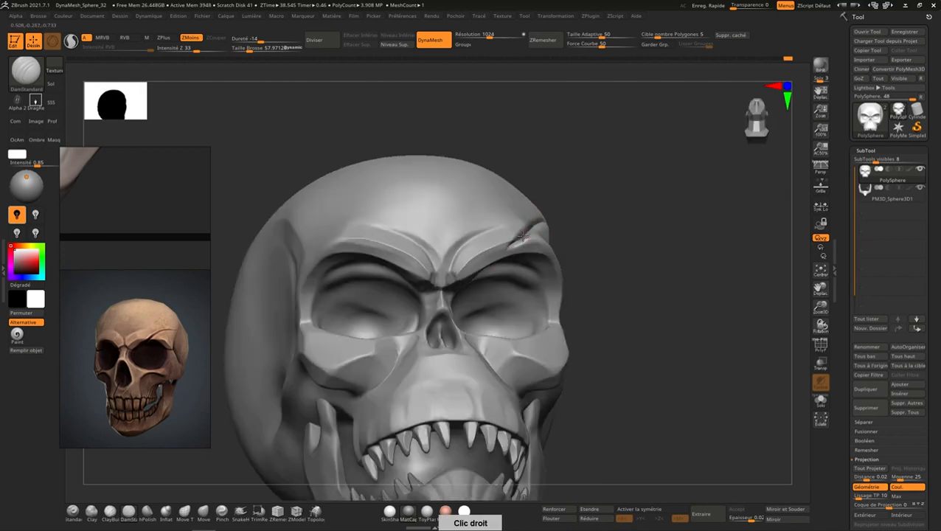
left_click_drag(508, 245, 490, 262)
mouse_move(516, 239)
right_mouse_down()
mouse_move(499, 250)
mouse_move(511, 244)
right_mouse_up()
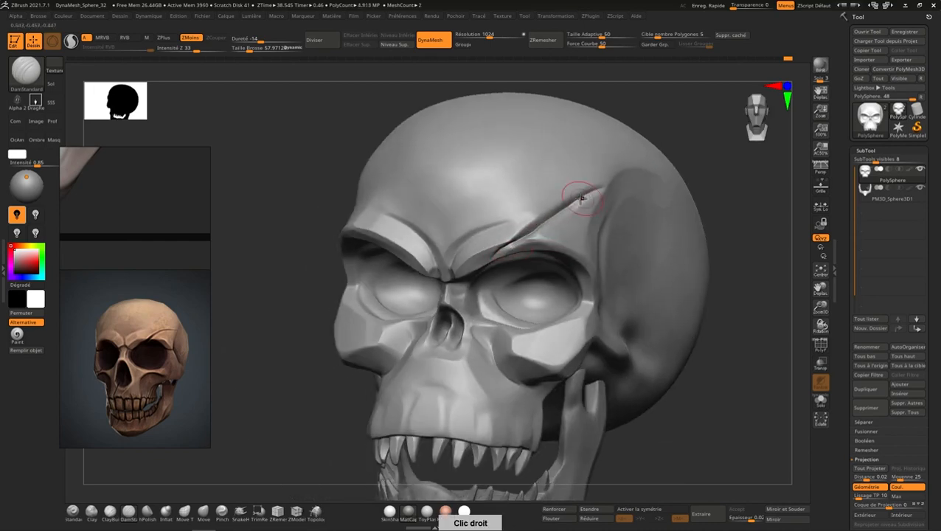
right_click_drag(586, 182, 577, 197)
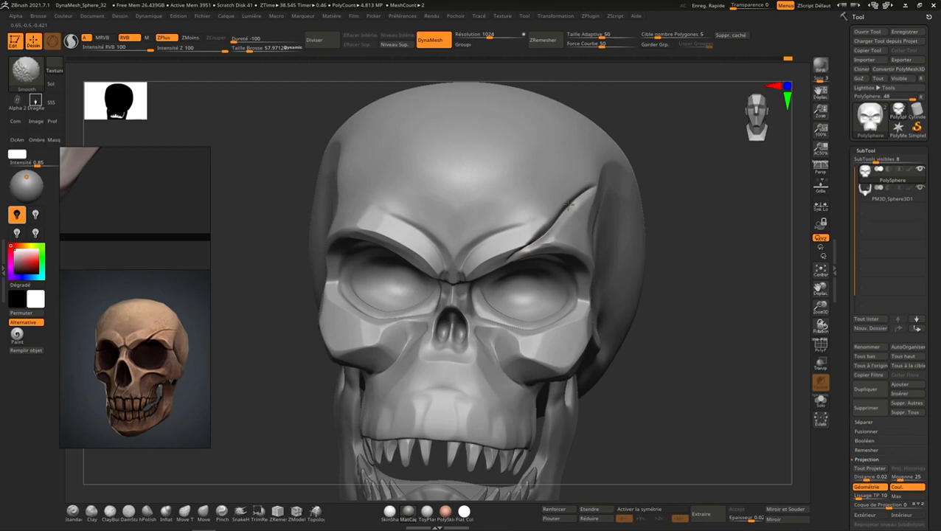
right_click_drag(710, 159, 710, 202)
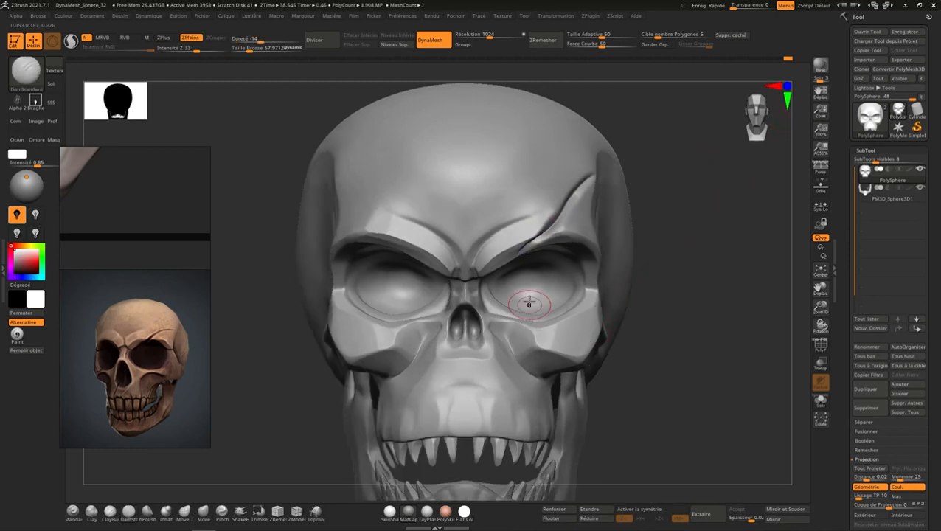
- Carve a curved crack from below the nose to the upper teeth, smooth it, and tighten it with the Pinch brush at size 73
right_click_drag(528, 226, 325, 356)
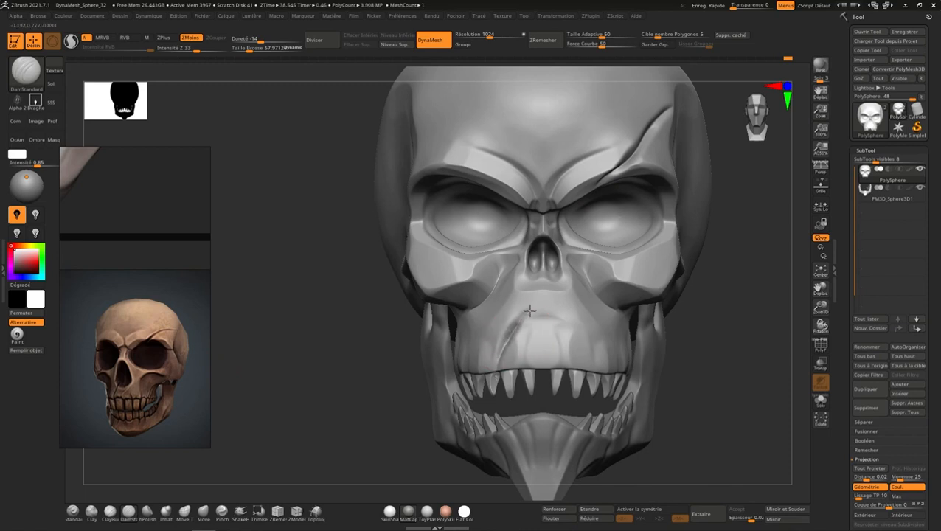
left_click_drag(500, 358, 536, 304)
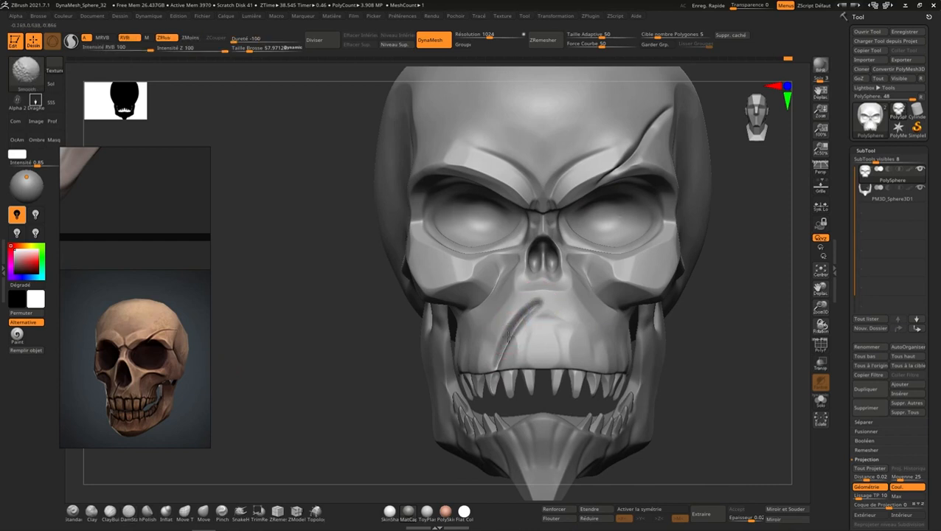
right_click_drag(508, 332, 530, 315)
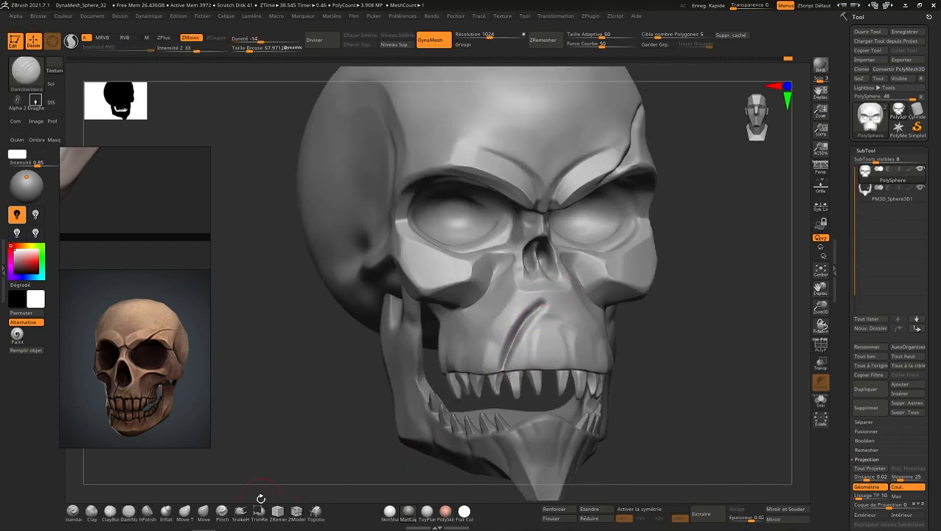
left_click(222, 510)
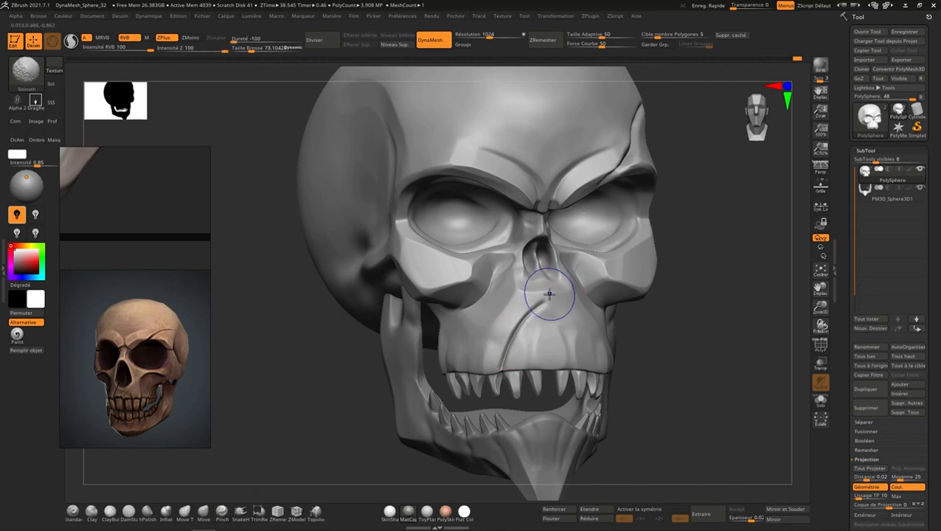
right_click_drag(556, 277, 741, 129)
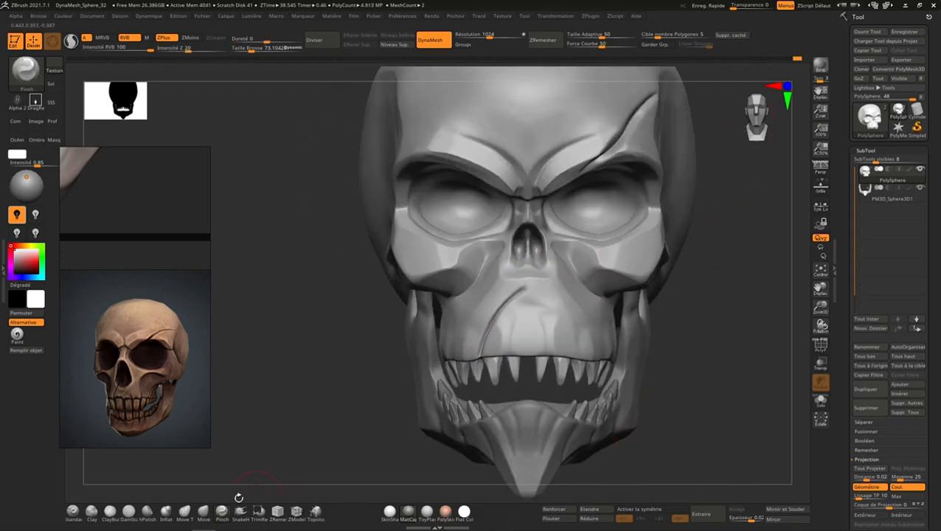
- Carve curved suture lines across the side and back of the cranium with DamStandard at a size of about 109, smoothing where they meet
left_click(128, 510)
mouse_move(695, 265)
right_mouse_down()
mouse_move(769, 120)
mouse_move(727, 254)
mouse_move(716, 216)
mouse_move(620, 292)
right_mouse_up()
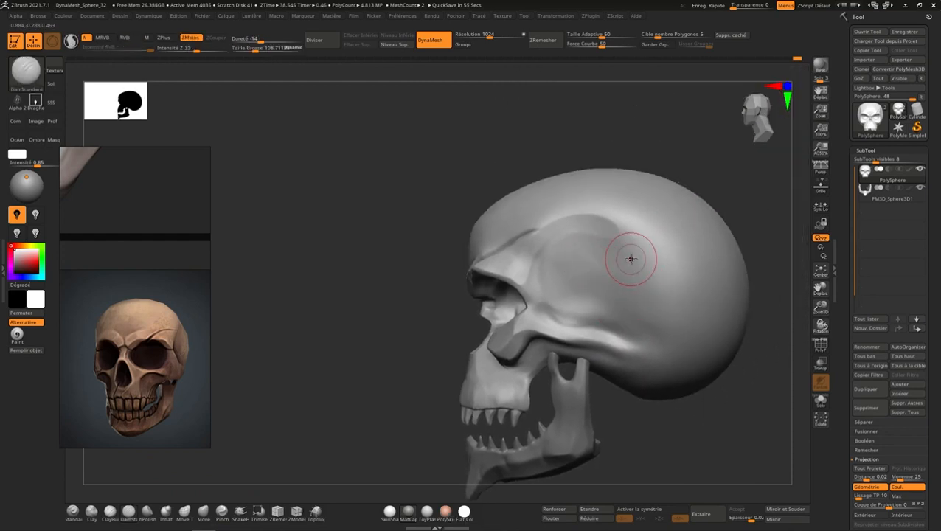
mouse_move(542, 253)
left_mouse_down()
mouse_move(665, 284)
mouse_move(720, 236)
mouse_move(674, 281)
mouse_move(675, 391)
left_mouse_up()
left_click_drag(678, 325, 668, 297, "shift")
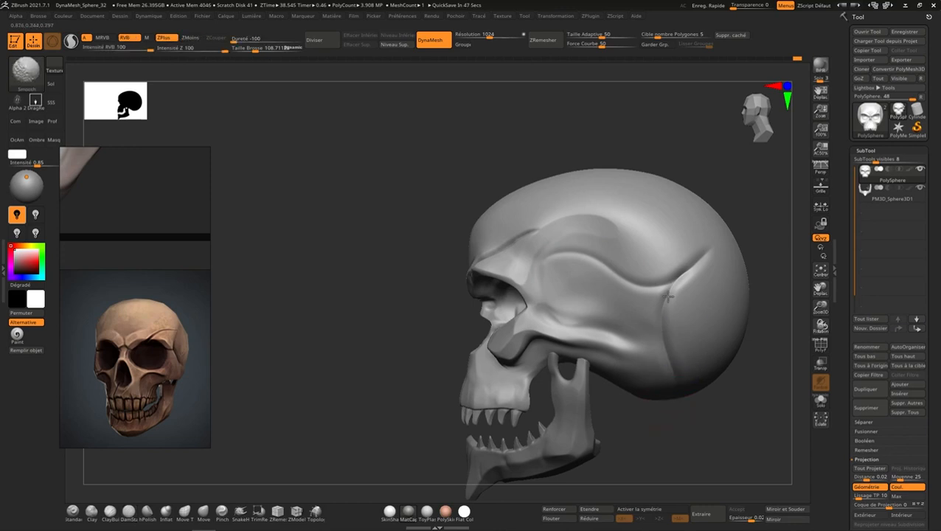
mouse_move(710, 273)
right_mouse_down()
mouse_move(725, 288)
mouse_move(668, 329)
mouse_move(729, 283)
right_mouse_up()
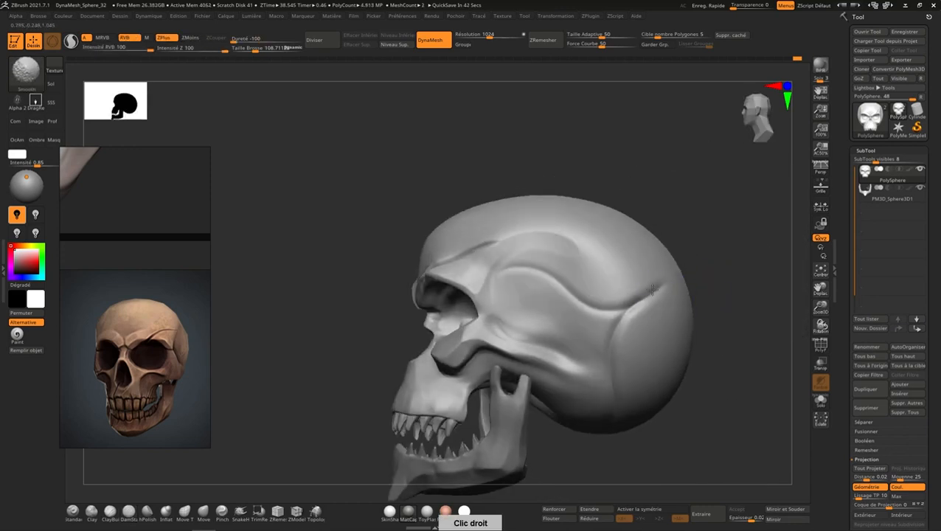
- Carve two curved suture lines across the opposite side of the cranium with DamStandard and smooth their ends
right_click_drag(649, 324, 691, 325)
left_click(748, 117)
left_click(751, 126)
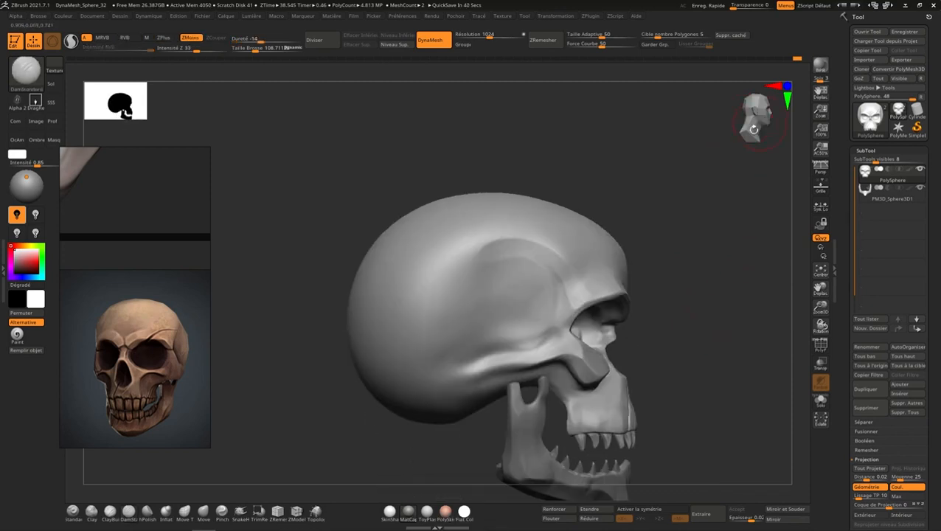
mouse_move(566, 305)
left_mouse_down()
mouse_move(530, 282)
mouse_move(385, 308)
left_mouse_up()
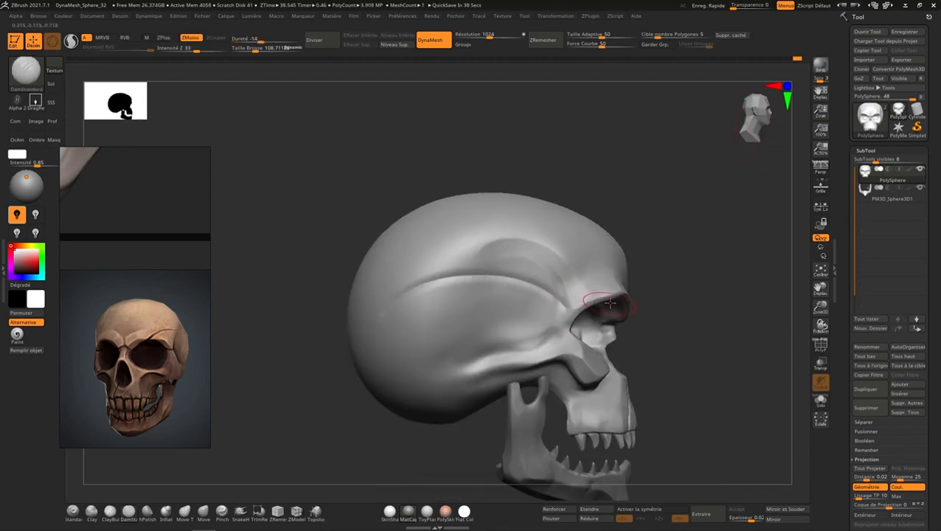
right_click_drag(609, 302, 633, 273)
left_click(761, 130)
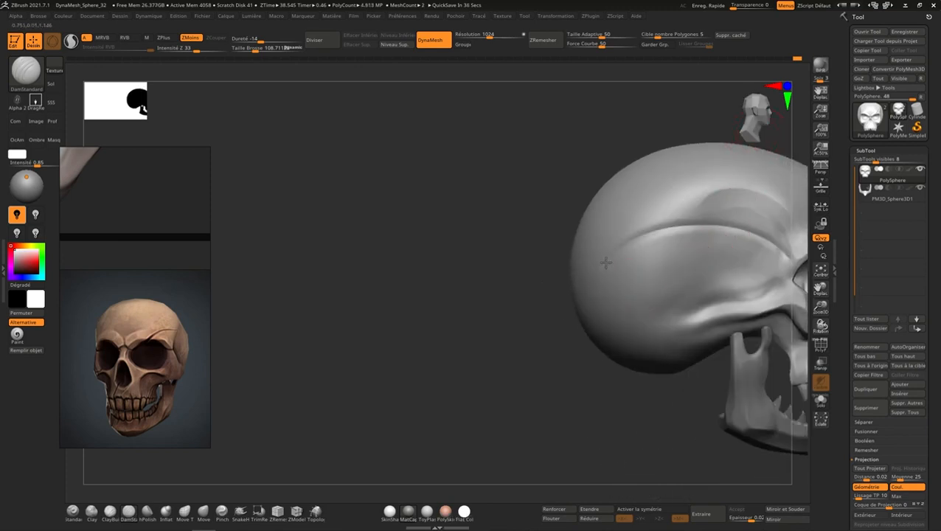
left_click_drag(605, 262, 706, 319)
key("shift")
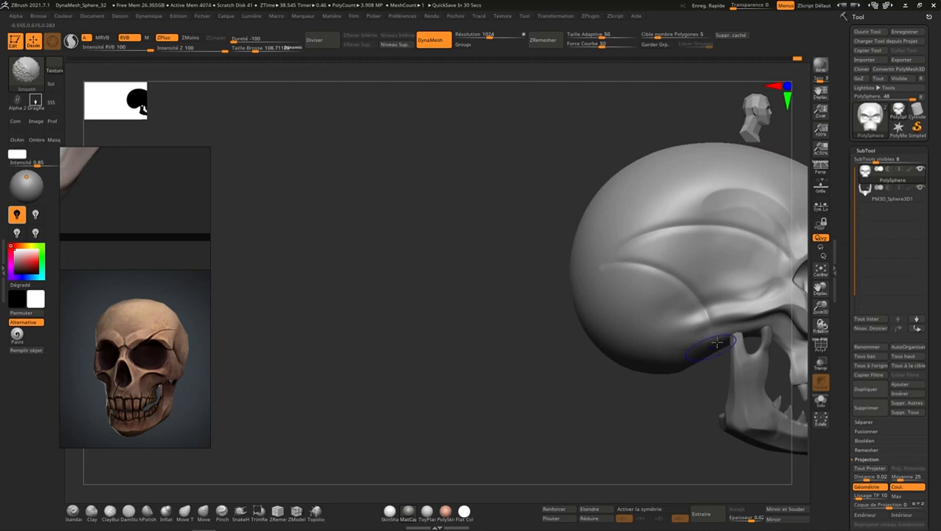
- Activate X symmetry and carve V-shaped strokes into the lower forehead above the brow ridges with the ClayBuildup brush
mouse_move(716, 342)
right_mouse_down()
mouse_move(707, 339)
mouse_move(700, 354)
mouse_move(704, 369)
mouse_move(689, 280)
right_mouse_up()
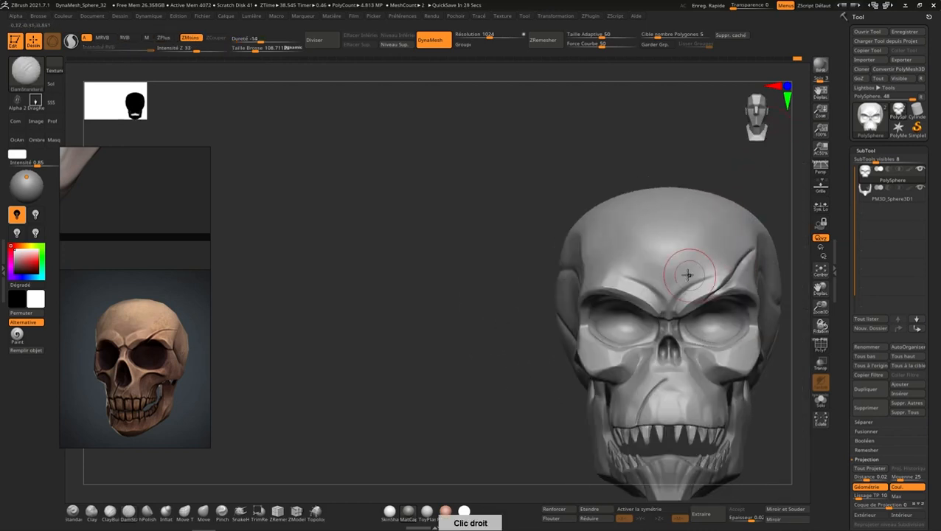
left_click(111, 511)
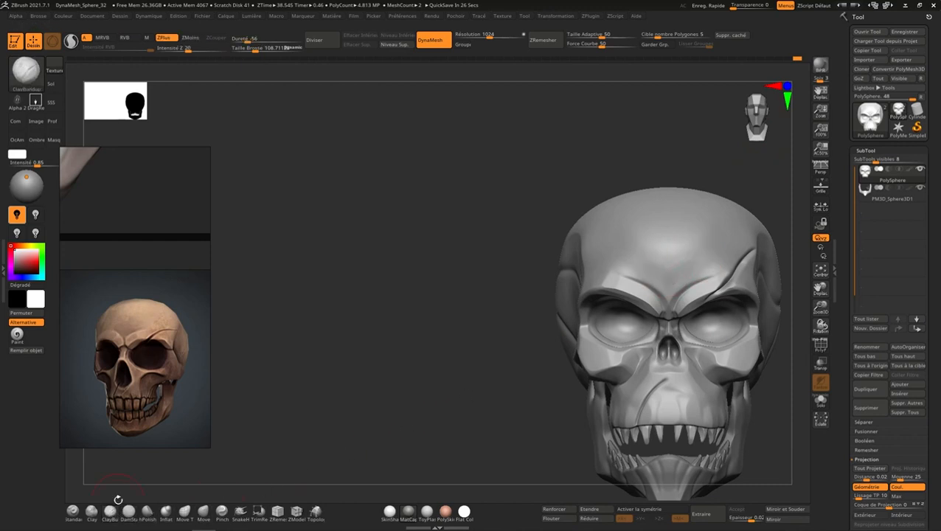
mouse_move(683, 253)
right_mouse_down()
mouse_move(674, 281)
mouse_move(714, 262)
right_mouse_up()
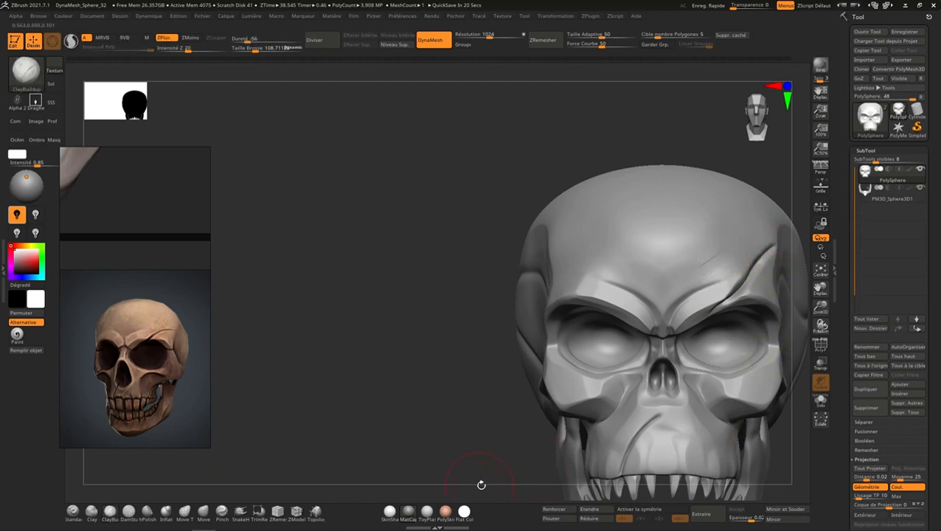
left_click(652, 509)
key("ctrl")
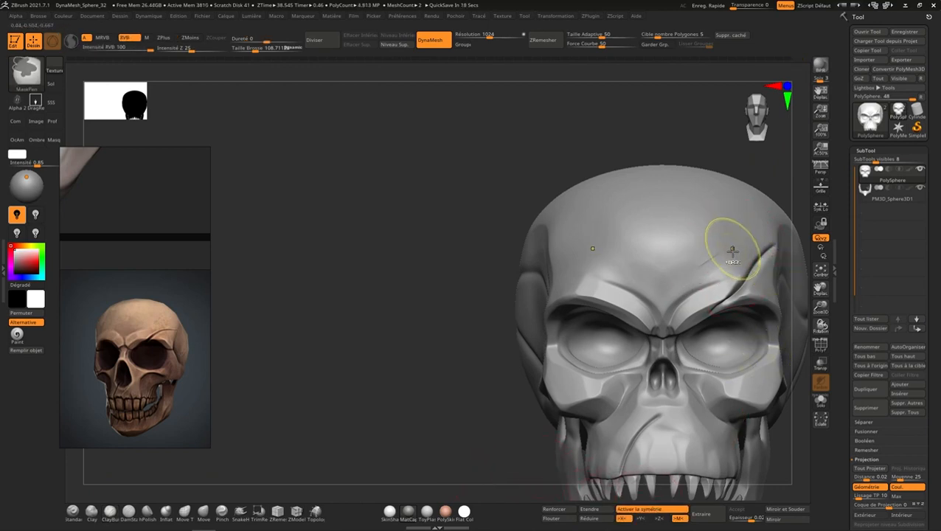
left_click_drag(727, 256, 668, 278, "alt")
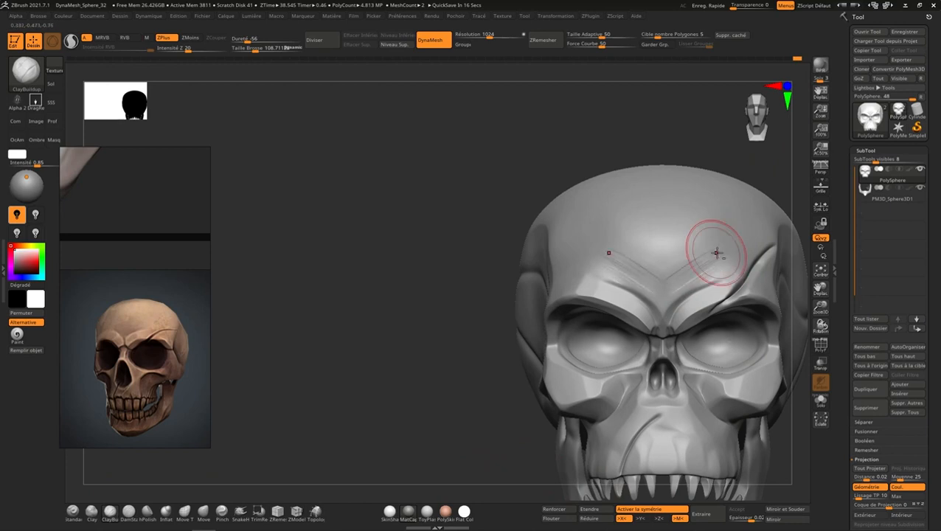
left_click_drag(717, 253, 676, 290, "alt")
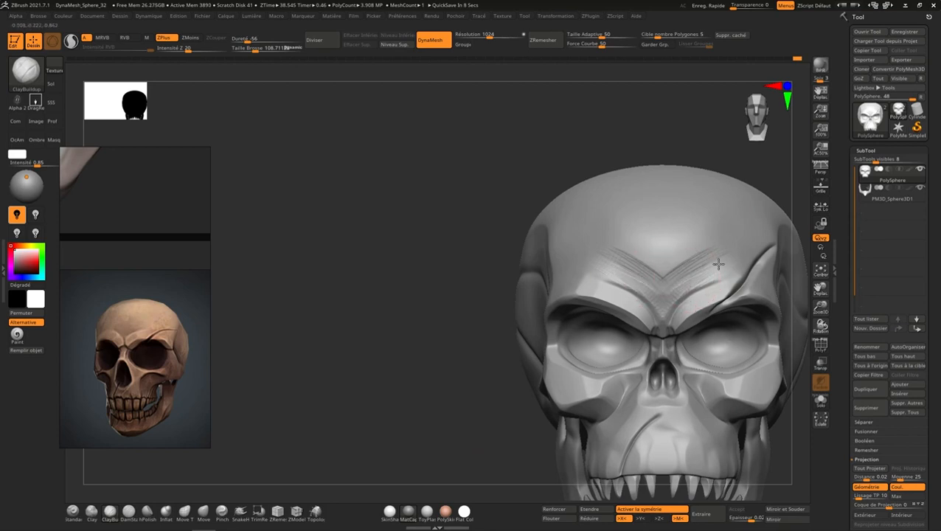
- Set the brush size to about 266 and smooth the clay strokes across the forehead and between the brows
mouse_move(702, 256)
left_mouse_down("shift")
mouse_move(624, 248)
mouse_move(588, 264)
left_mouse_up("shift")
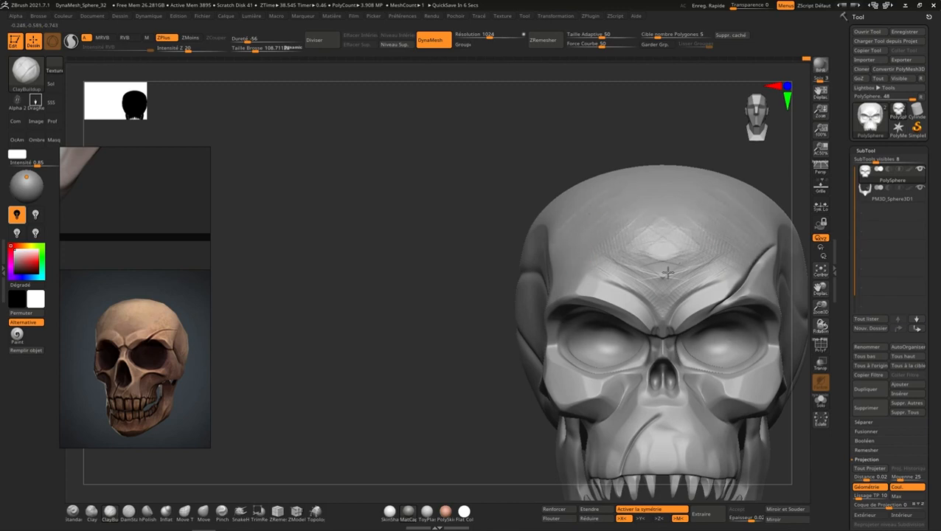
key("s")
left_click_drag(728, 267, 661, 306, "shift")
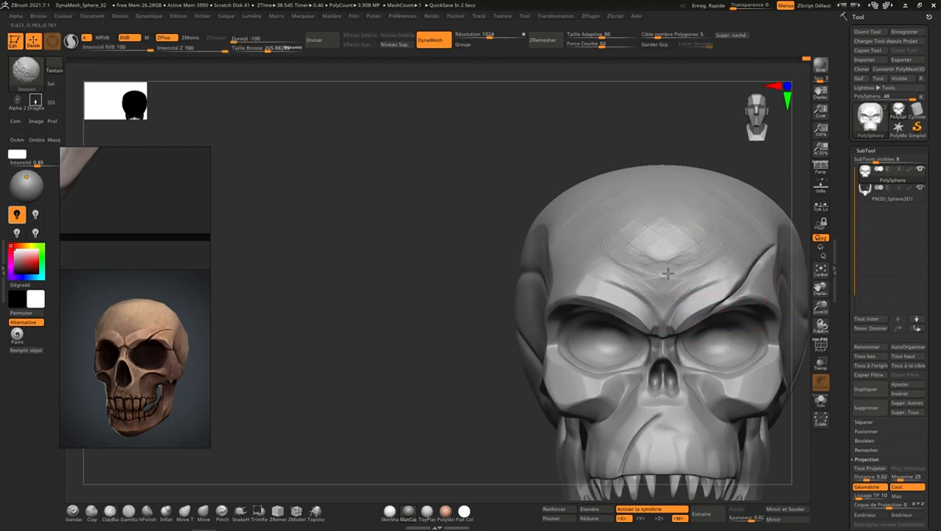
mouse_move(666, 273)
left_mouse_down("shift")
mouse_move(702, 225)
mouse_move(646, 292)
mouse_move(685, 257)
left_mouse_up("shift")
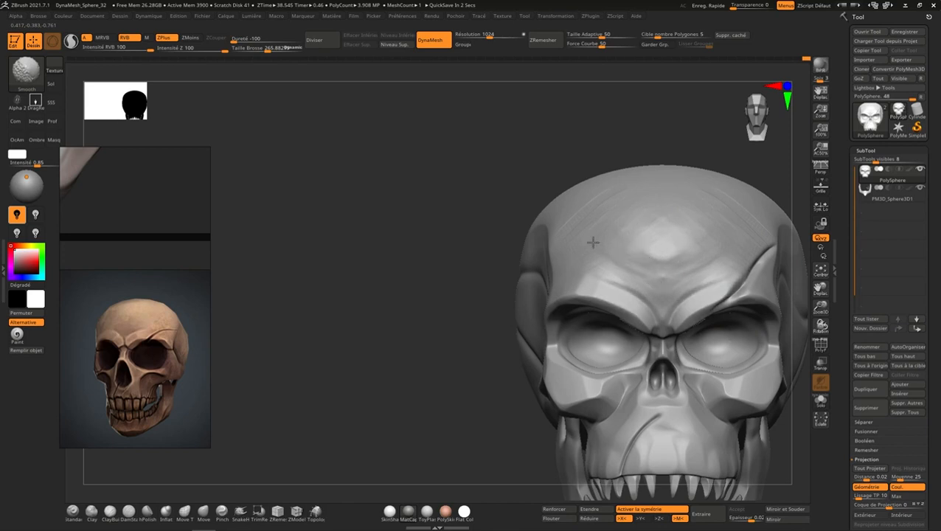
mouse_move(611, 237)
left_mouse_down("shift")
mouse_move(577, 202)
mouse_move(610, 228)
mouse_move(641, 272)
left_mouse_up("shift")
- Refine the forehead volume with ClayBuildup from an angled view and smooth it into the brow ridge
right_click_drag(704, 269, 741, 205)
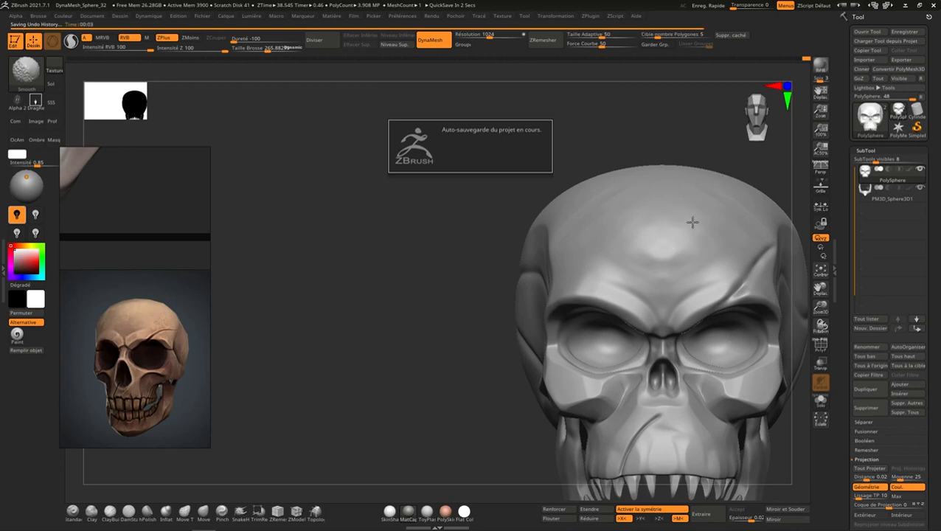
right_click_drag(684, 181, 666, 238)
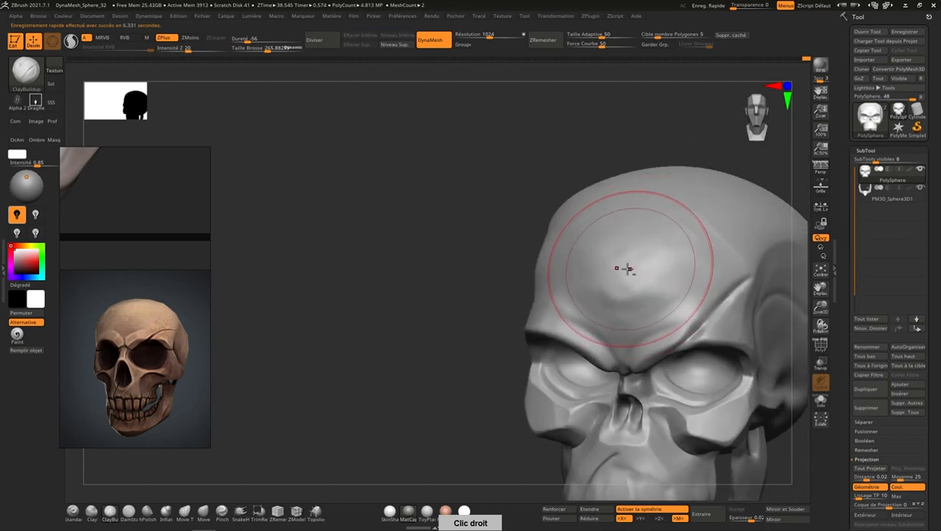
key("shift")
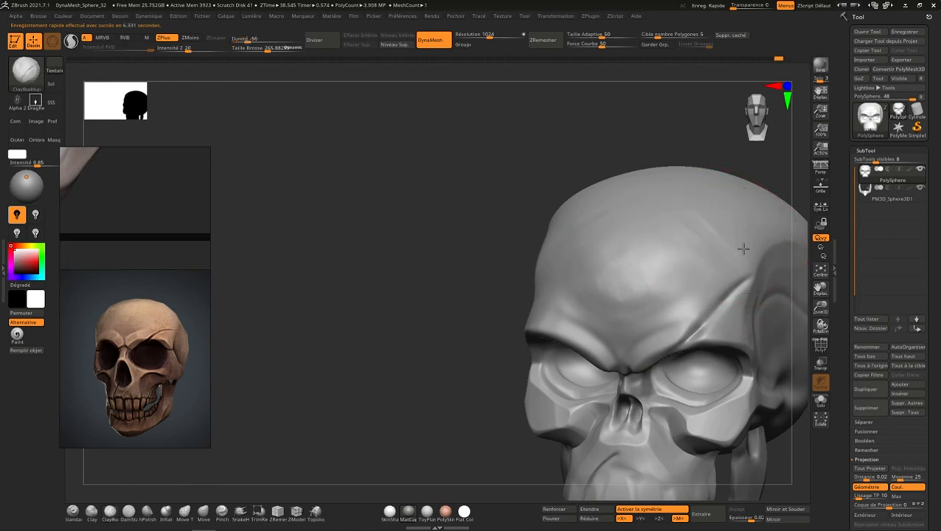
key("shift")
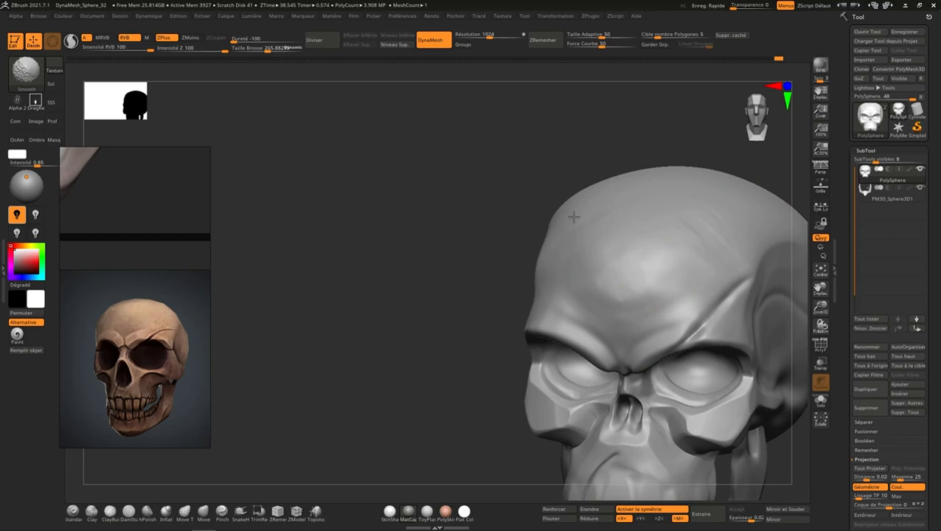
left_click_drag(645, 314, 668, 310, "shift")
- Reshape the brow ridge and lower forehead above the eye socket with the Move brush at a size of about 151
right_click_drag(727, 273, 770, 121)
mouse_move(707, 375)
right_mouse_down("ctrl")
mouse_move(732, 323)
mouse_move(703, 294)
right_mouse_up("ctrl")
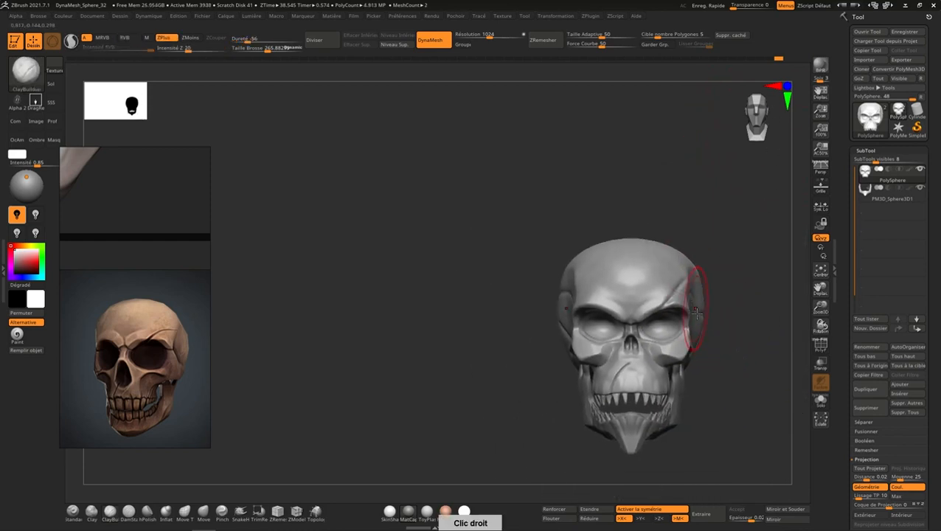
right_click_drag(677, 261, 668, 317, "ctrl")
key("s")
left_click_drag(664, 339, 654, 338)
mouse_move(673, 317)
right_mouse_down()
mouse_move(642, 308)
mouse_move(655, 305)
right_mouse_up()
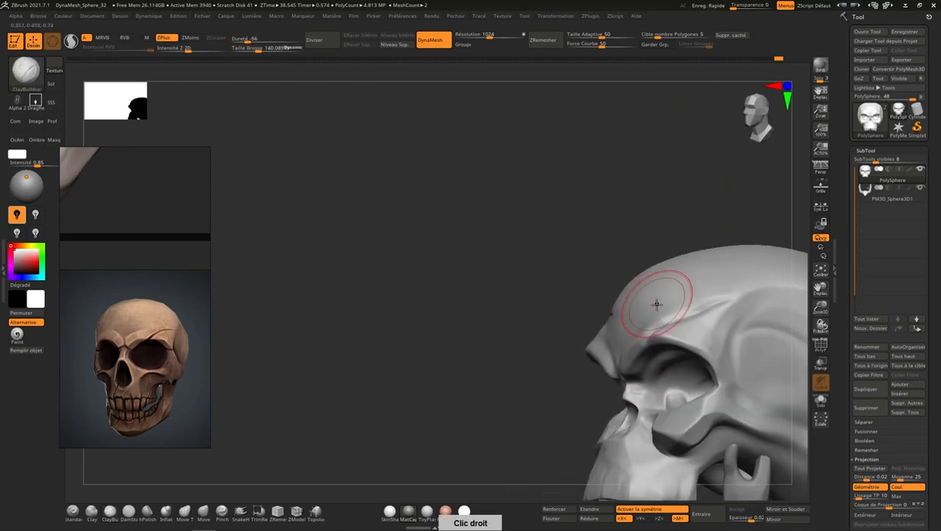
left_click(184, 510)
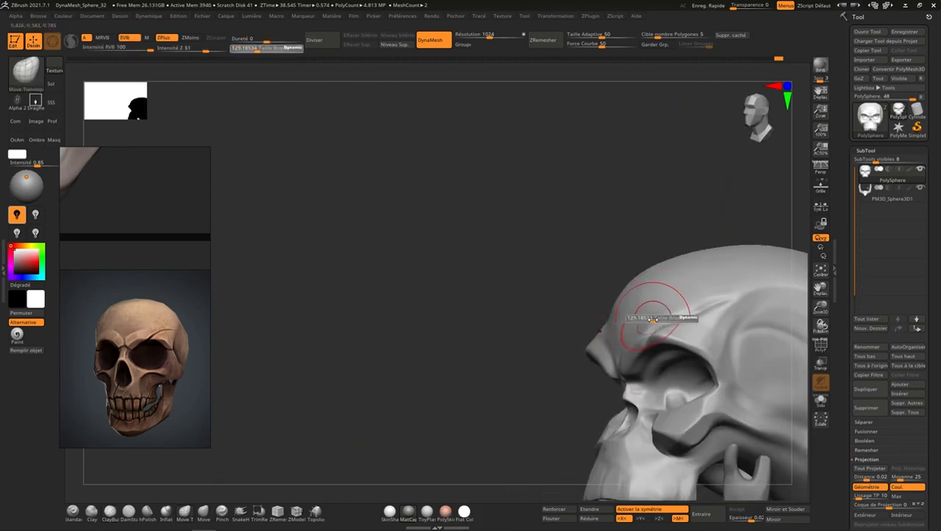
left_click_drag(651, 305, 630, 299)
left_click(203, 511)
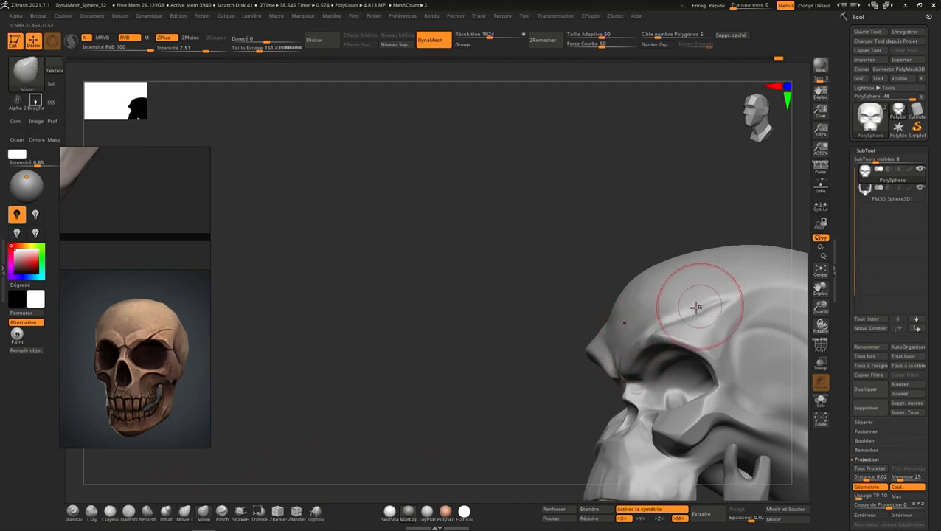
left_click_drag(699, 306, 682, 314)
- Adjust the inner brow at a Move brush size of about 99 and the upper skull at about 195
mouse_move(687, 315)
right_mouse_down()
mouse_move(683, 290)
mouse_move(694, 305)
right_mouse_up()
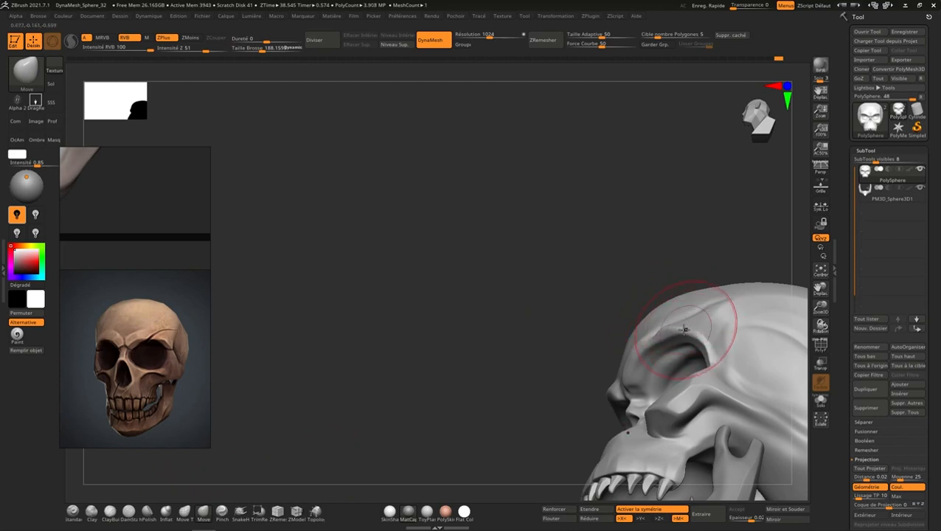
left_click_drag(626, 366, 626, 375)
key("s")
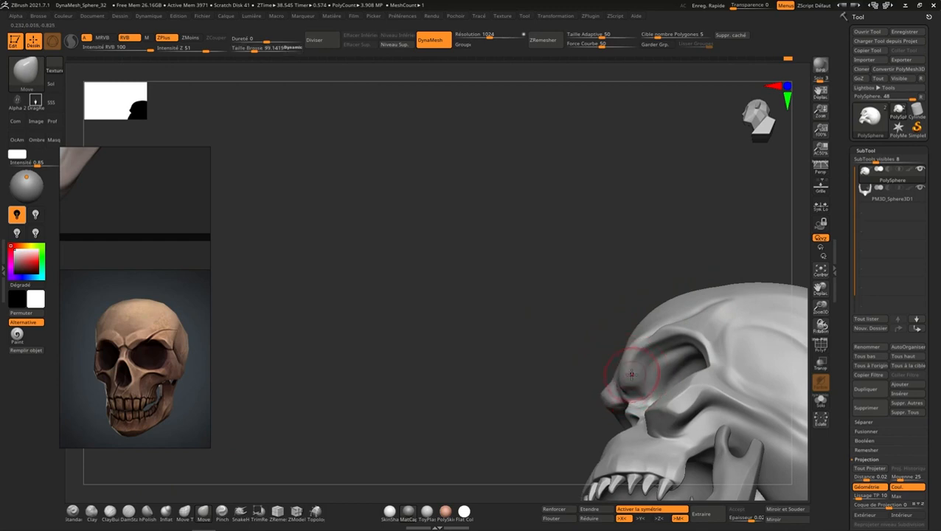
mouse_move(626, 362)
right_mouse_down()
mouse_move(656, 367)
mouse_move(657, 357)
right_mouse_up()
left_click_drag(727, 267, 731, 303)
- Examine the whole skull from the side, three-quarter and front views to check its overall shape
right_click_drag(730, 303, 679, 286, "ctrl")
mouse_move(686, 339)
right_mouse_down()
mouse_move(700, 328)
mouse_move(683, 315)
mouse_move(710, 333)
mouse_move(719, 376)
mouse_move(735, 285)
right_mouse_up()
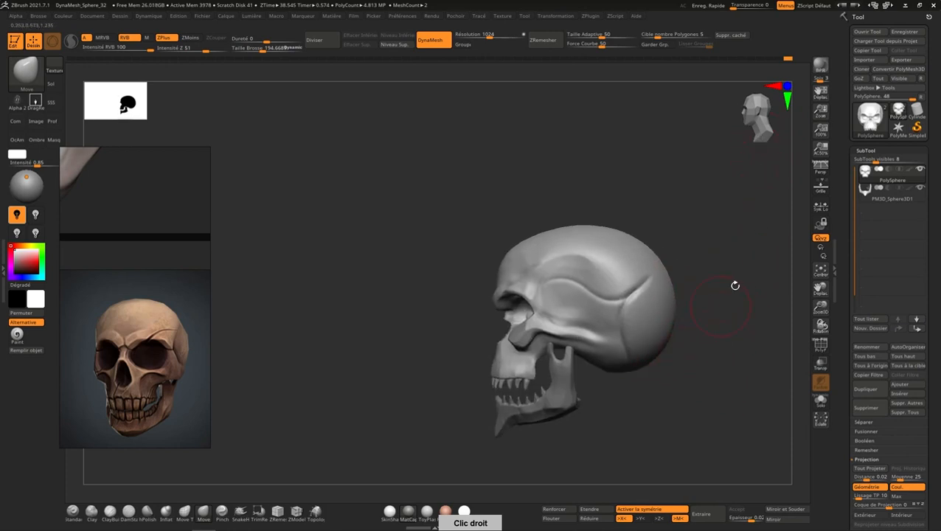
left_click(767, 114)
right_click_drag(714, 349, 679, 330, "ctrl")
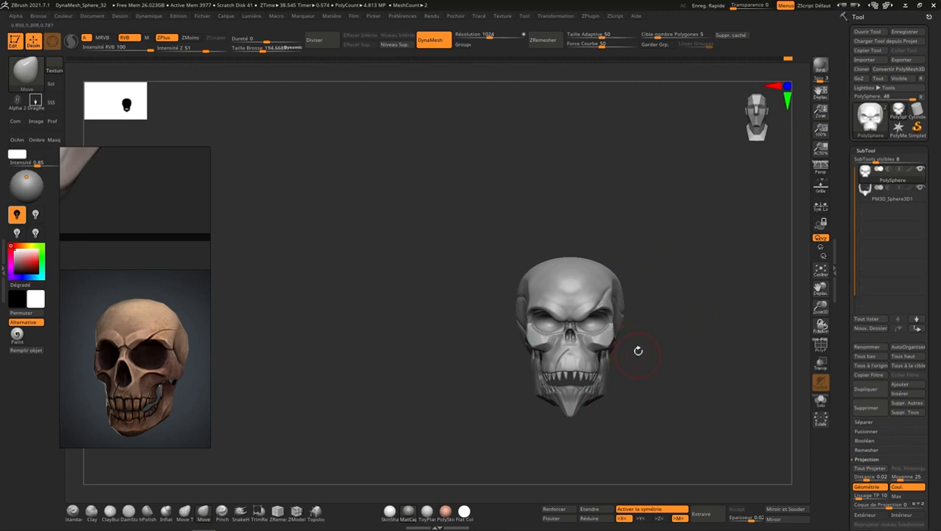
left_click(834, 271)
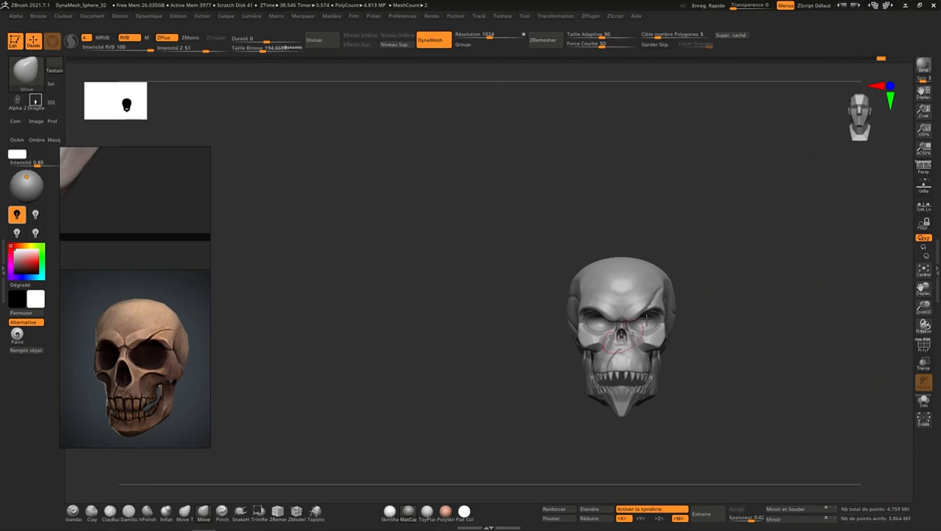
left_click(935, 279)
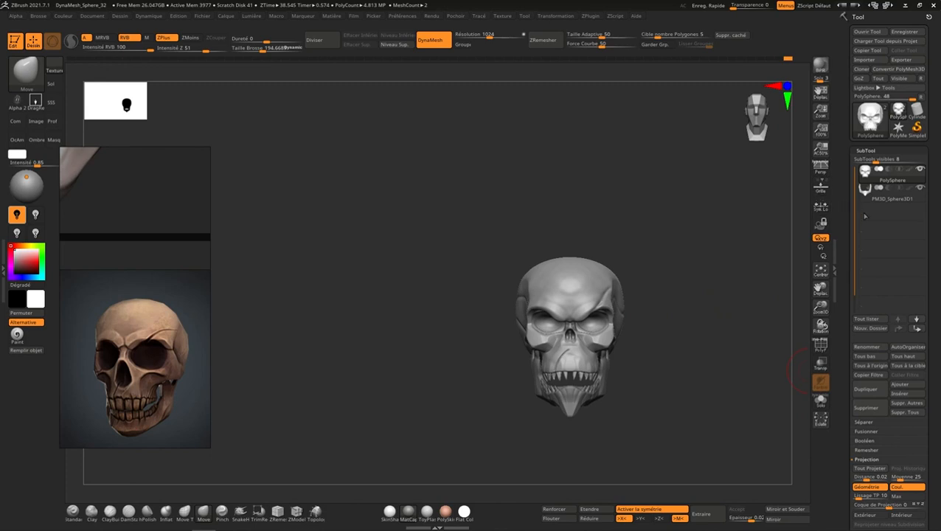
left_click_drag(716, 298, 626, 302)
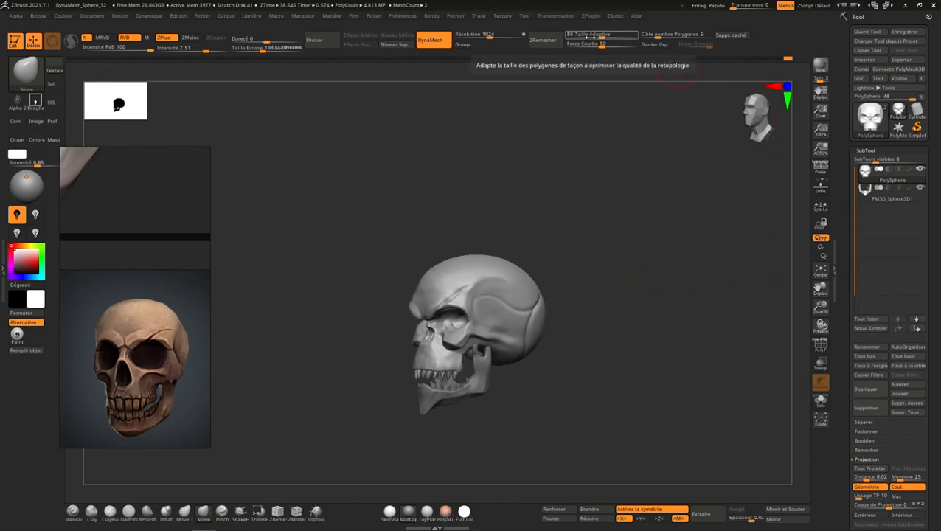
left_click_drag(757, 103, 756, 108)
left_click(768, 109)
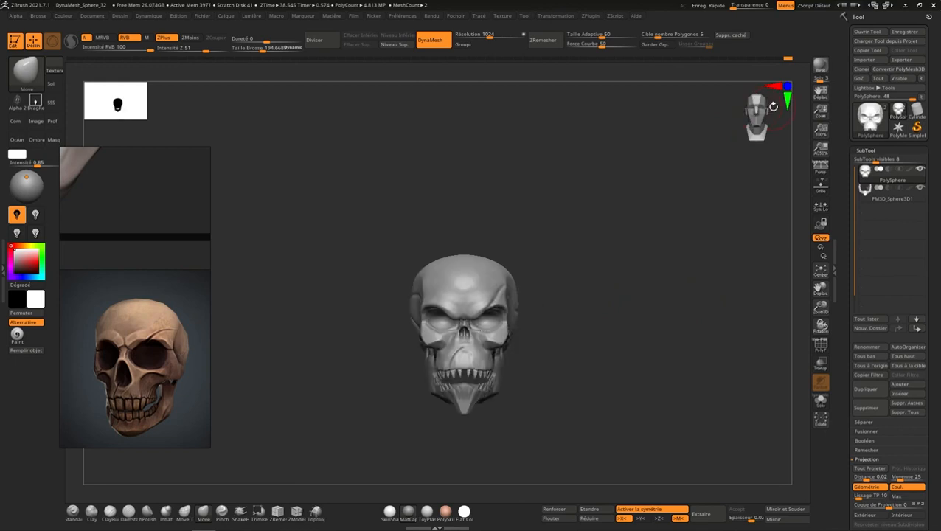